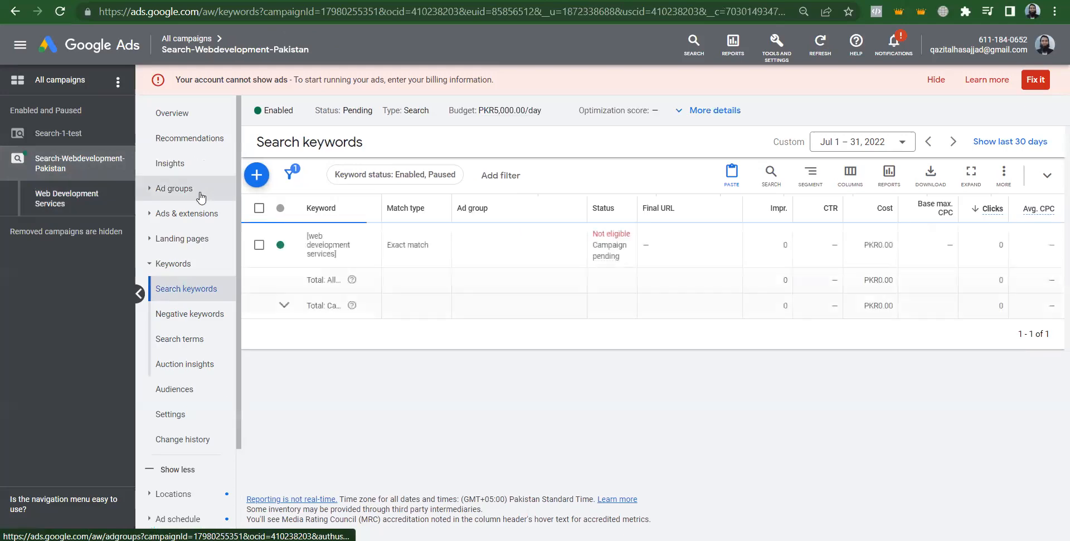
Step: Rename the Web Development Services ad group as "Web Development Services - SKAG"
left_click(208, 189)
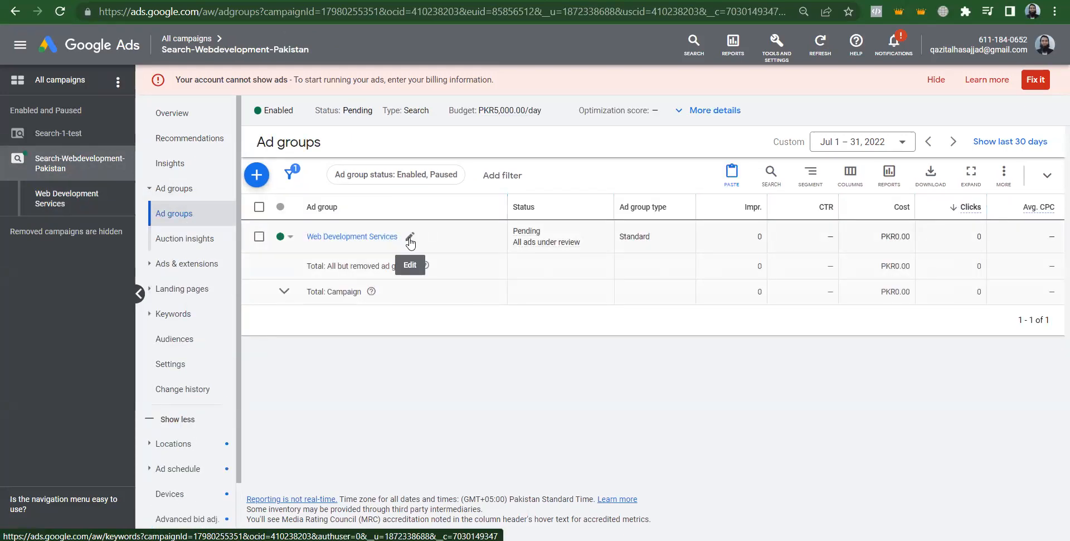
left_click(411, 240)
type("- SKA")
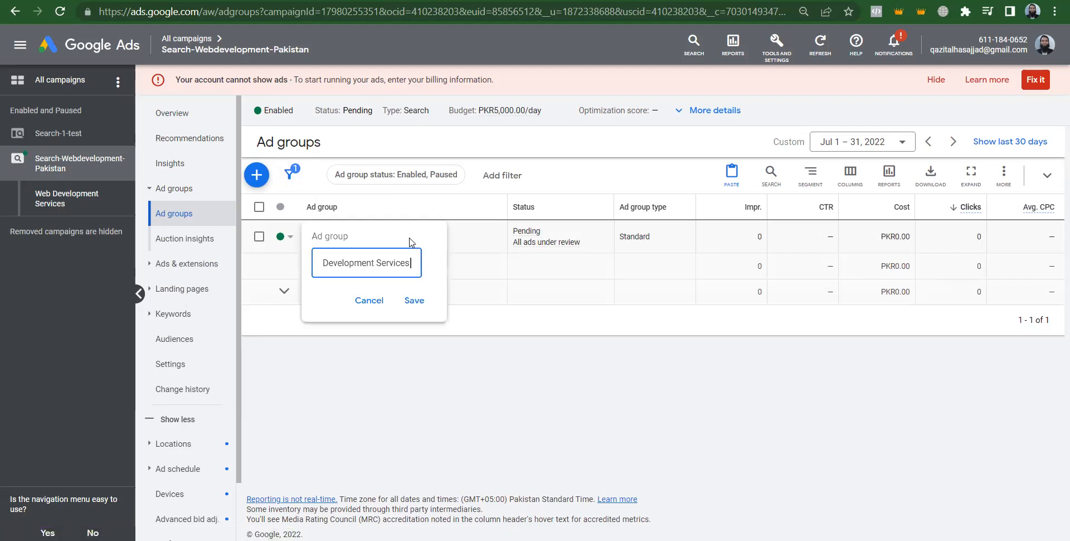
type("D")
key("BackSpace")
type("G")
left_click(417, 303)
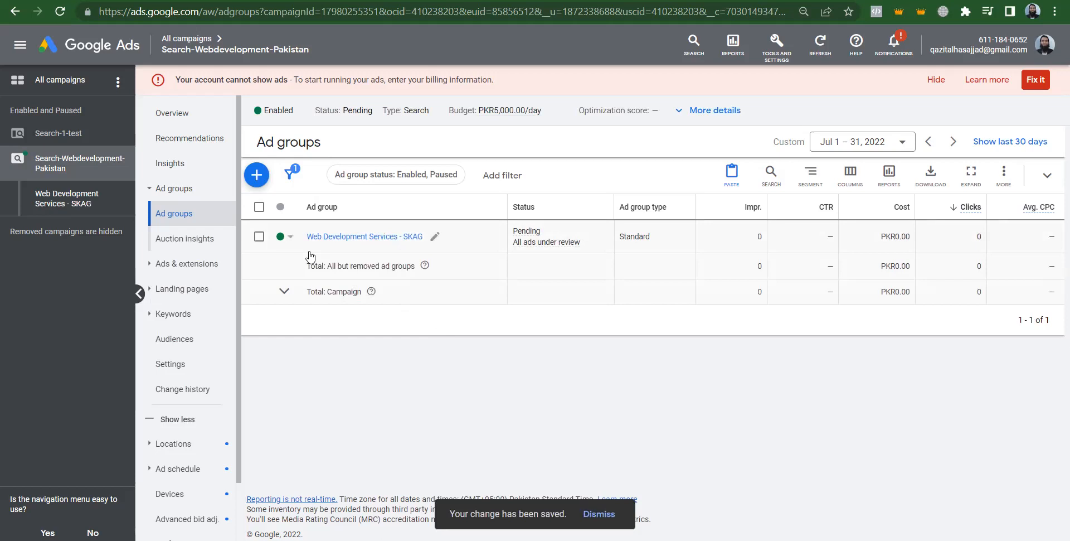
Step: Copy the "Web Development Services - SKAG" ad group and paste it into the Search-Webdevelopment-Pakistan campaign
left_click(258, 238)
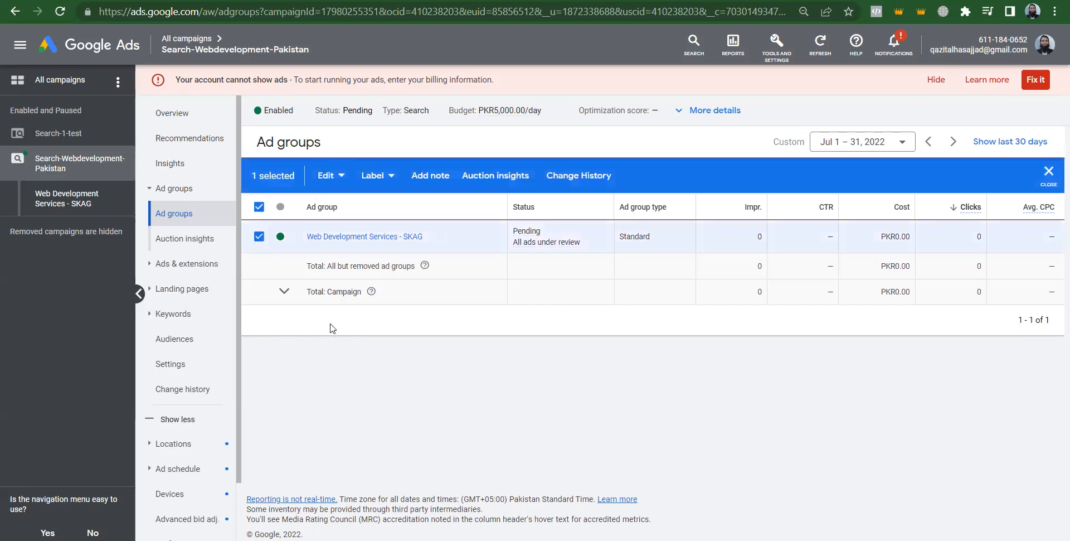
key("ctrl+c")
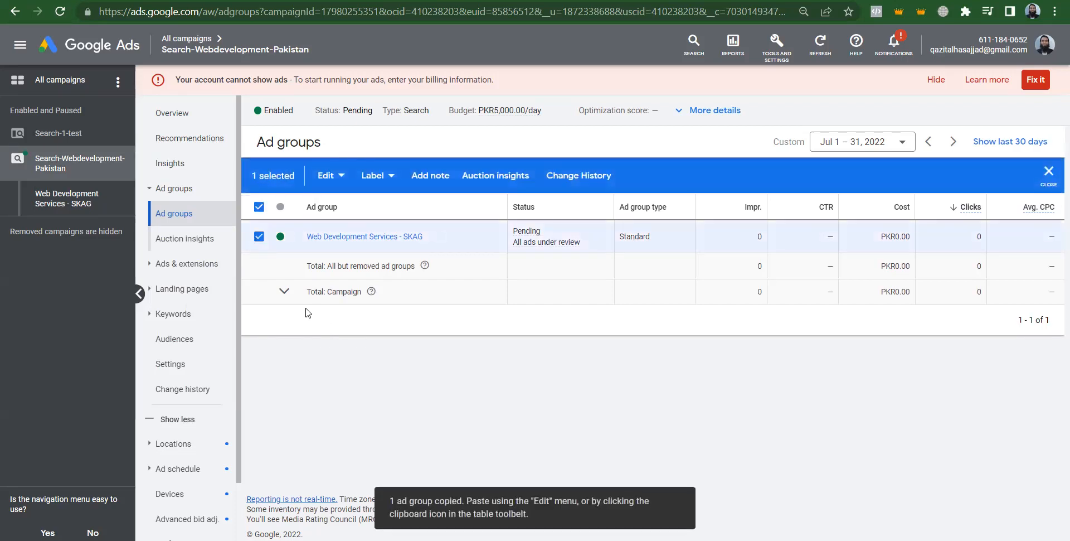
left_click(258, 207)
left_click(332, 176)
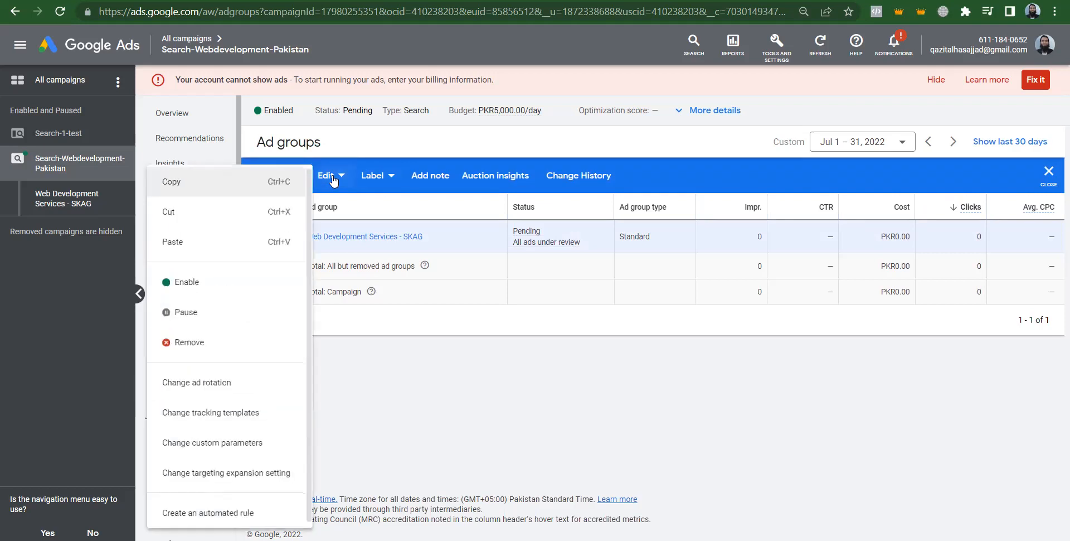
left_click(240, 230)
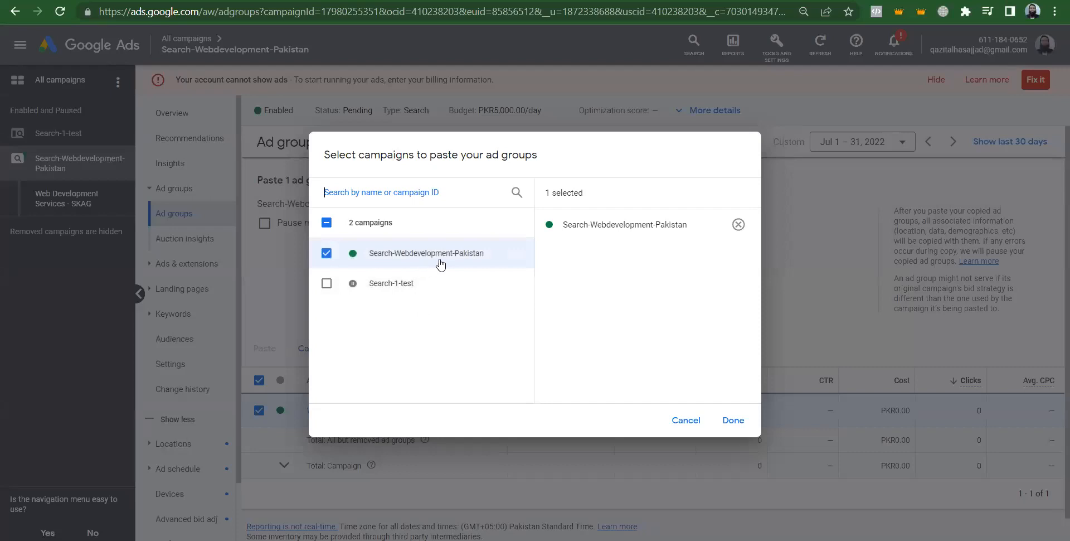
left_click(440, 265)
left_click(441, 265)
left_click(431, 257)
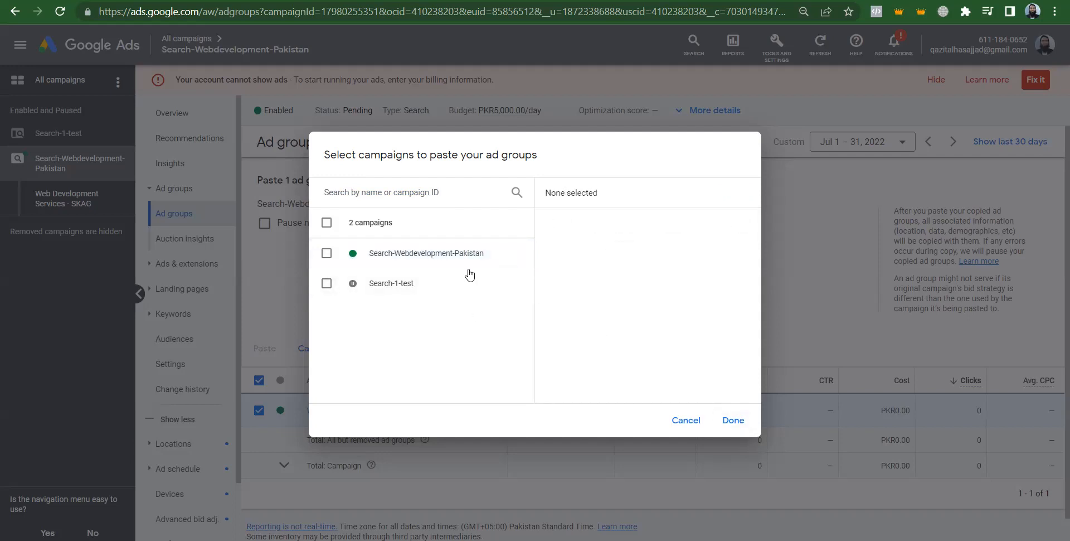
left_click(403, 247)
left_click(733, 420)
left_click(267, 349)
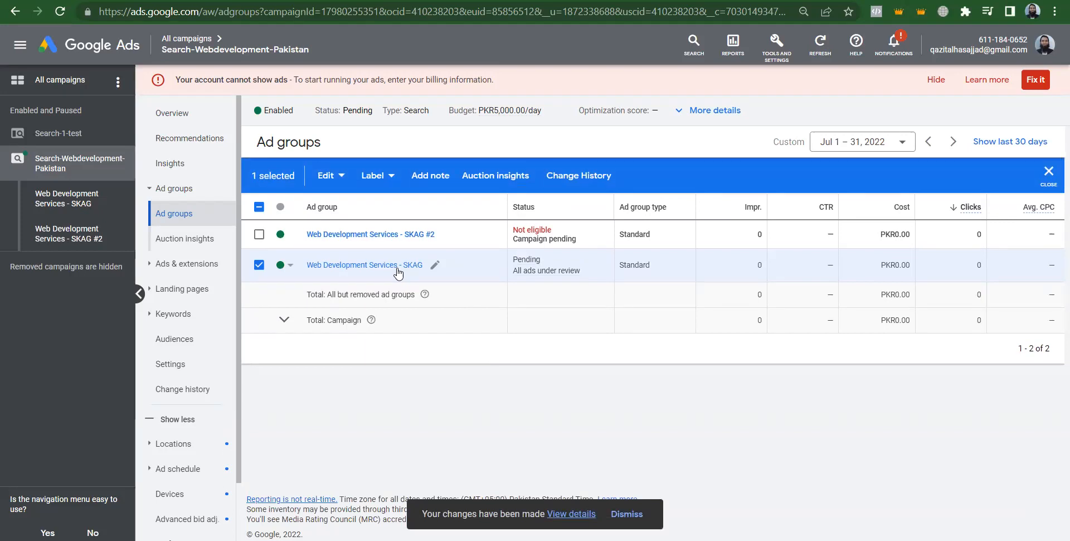
left_click(397, 267)
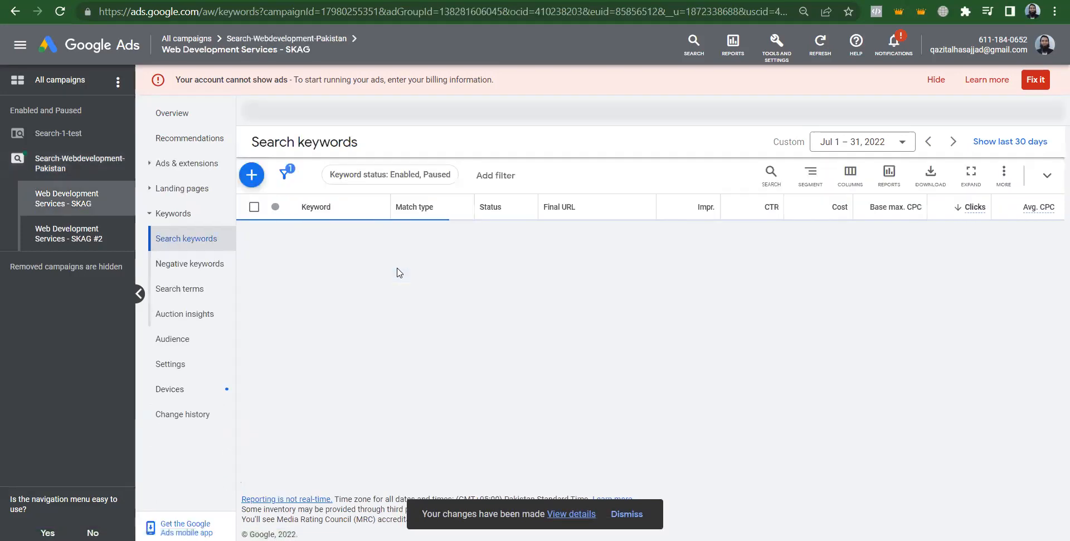
left_click(95, 162)
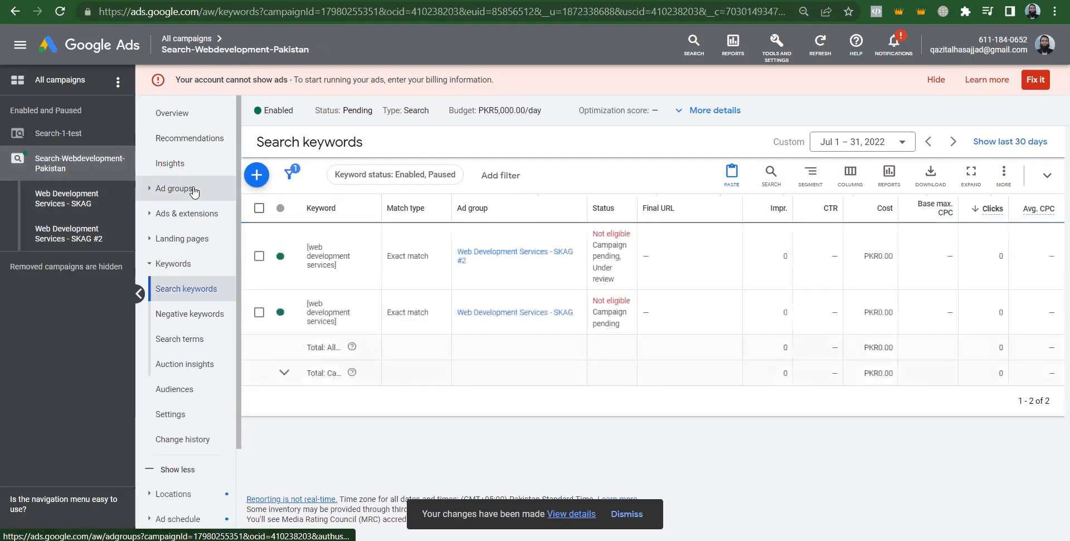
left_click(191, 188)
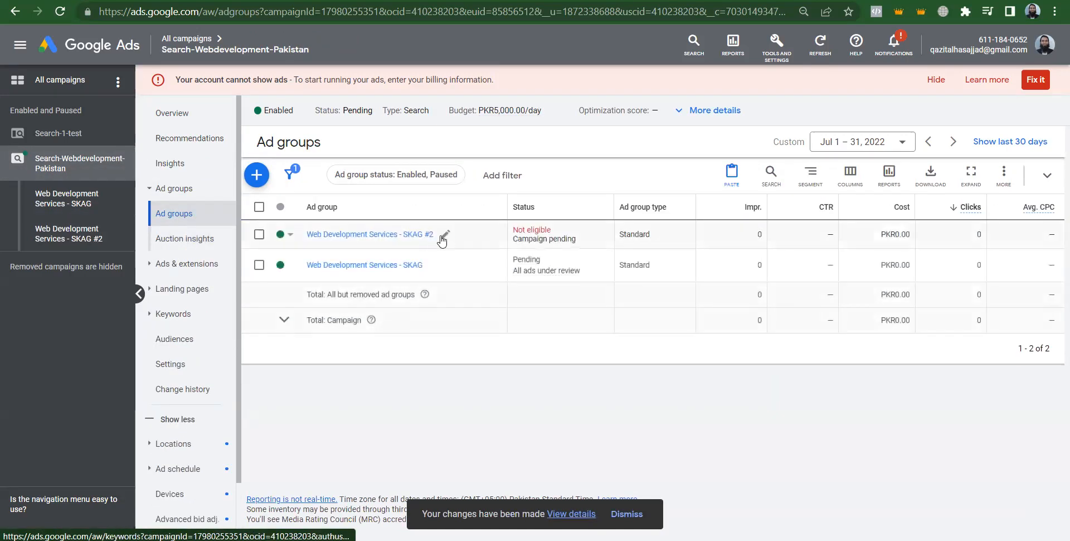
Step: Rename the duplicated ad group as "Web Development Services - 2nd"
left_click(448, 233)
key("ctrl+shift+Left")
key("ctrl+shift+Left")
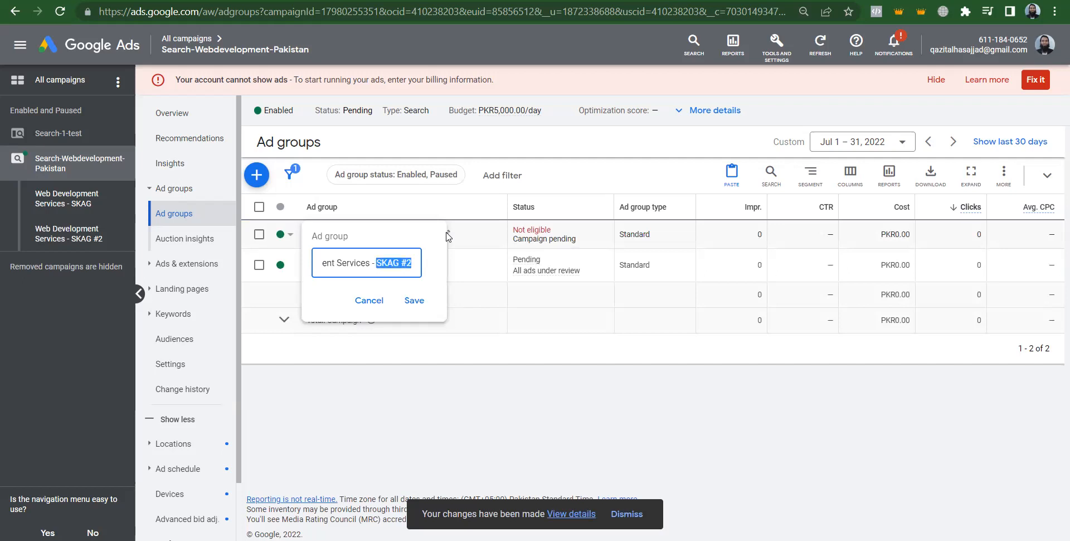
type("2nd Ad Gr")
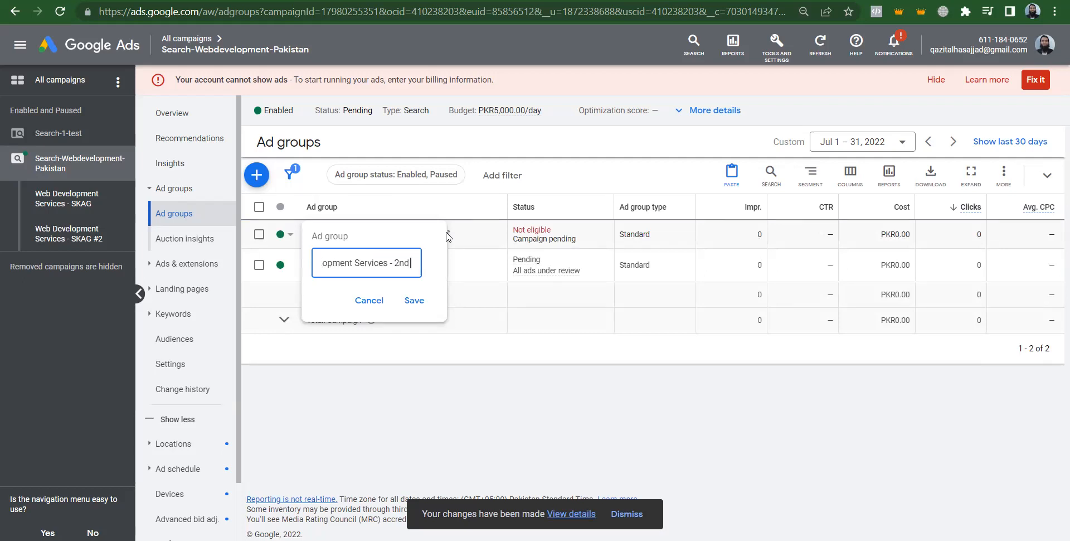
key("BackSpace")
key("BackSpace")
key("BackSpace")
key("BackSpace")
key("BackSpace")
key("BackSpace")
left_click(414, 300)
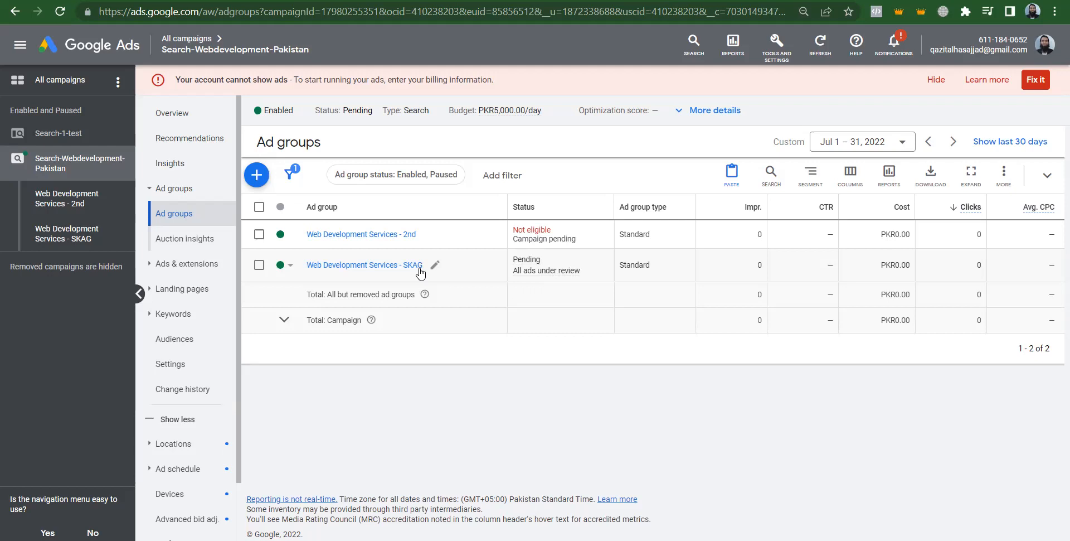
Step: Open the keywords of the "Web Development Services - 2nd" ad group and copy "web development company" from the Keyword Stats spreadsheet in Google Sheets
left_click(363, 239)
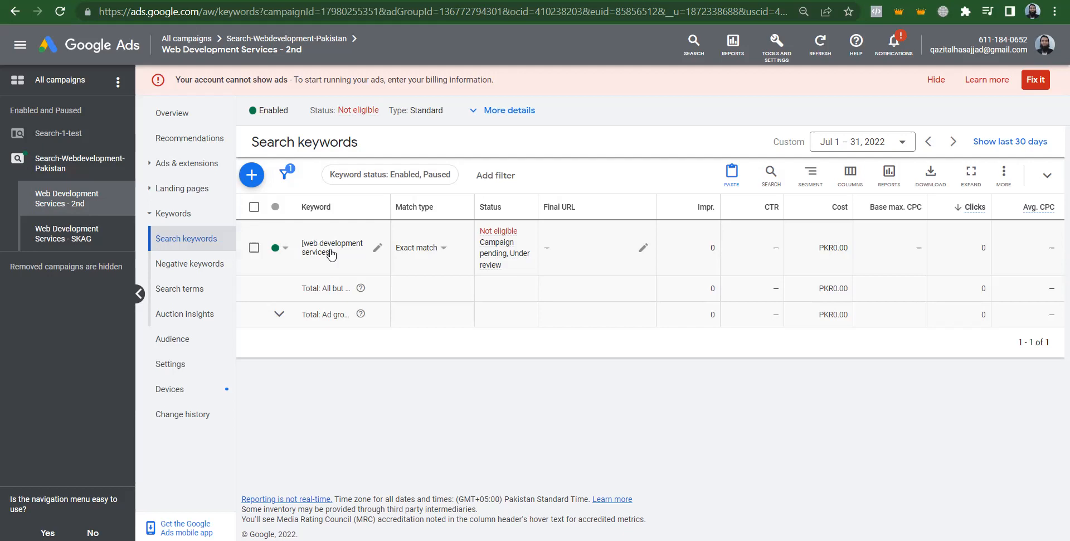
key("alt+Tab")
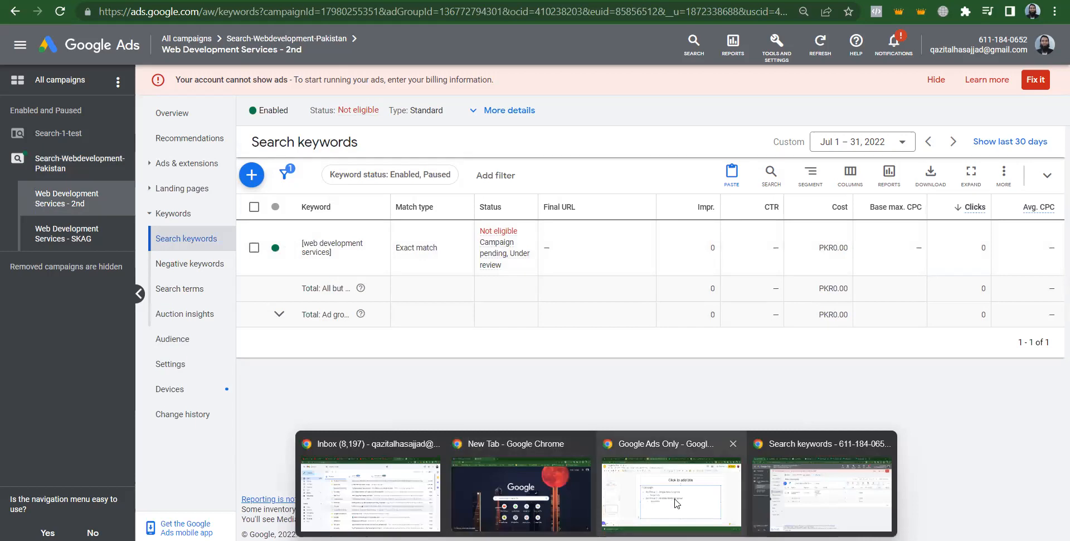
key("alt+Tab")
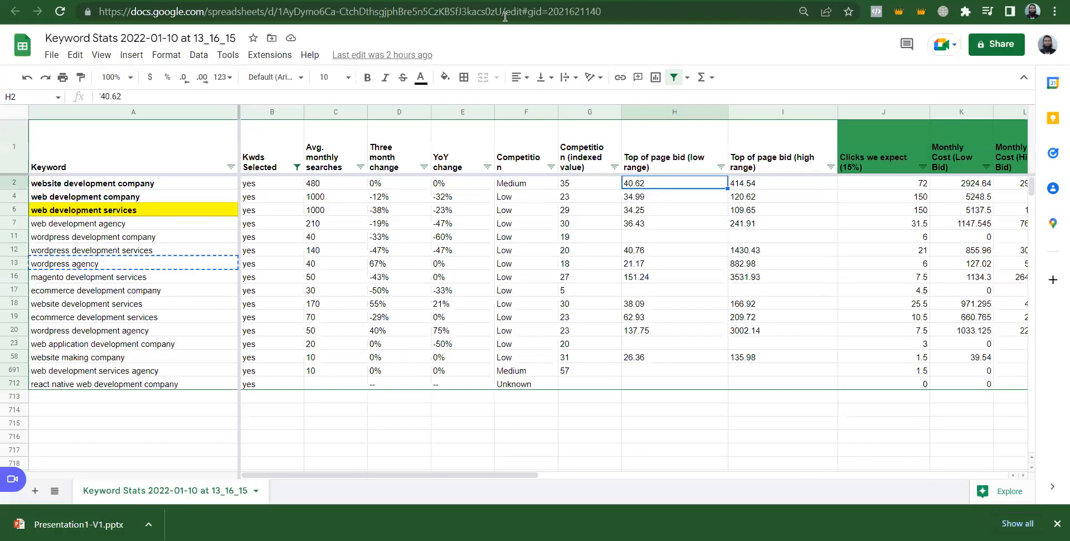
left_click(148, 186)
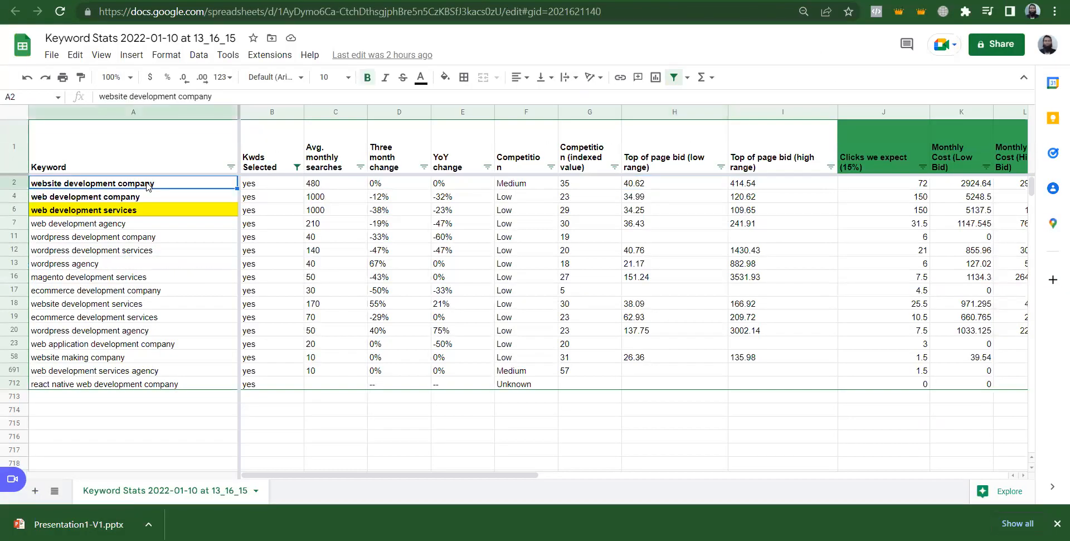
key("Down")
key("Down")
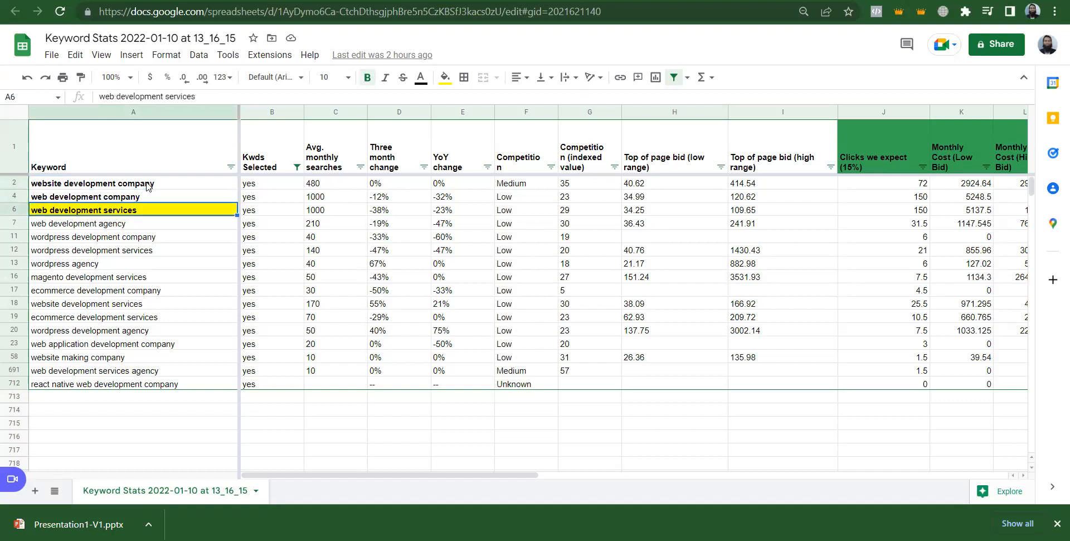
key("alt+Tab")
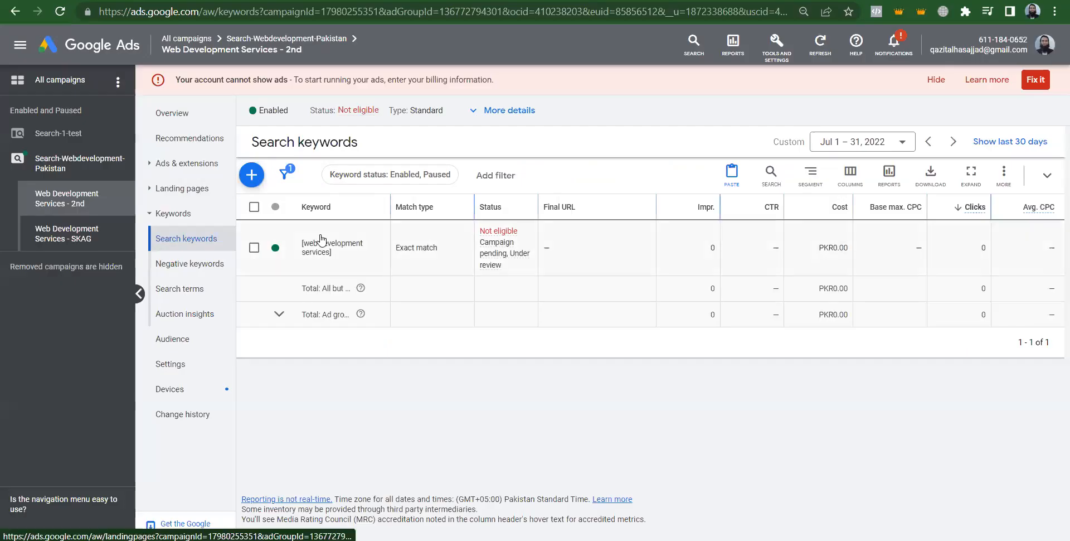
key("alt+Tab")
left_click(169, 196)
key("ctrl+c")
key("alt+Tab")
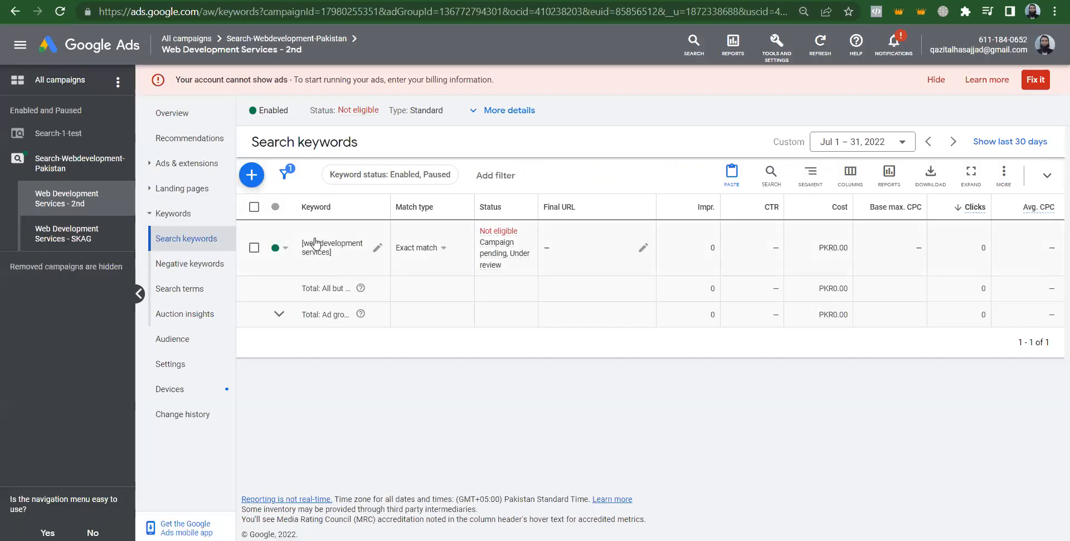
key("alt+Tab")
key("alt+Tab")
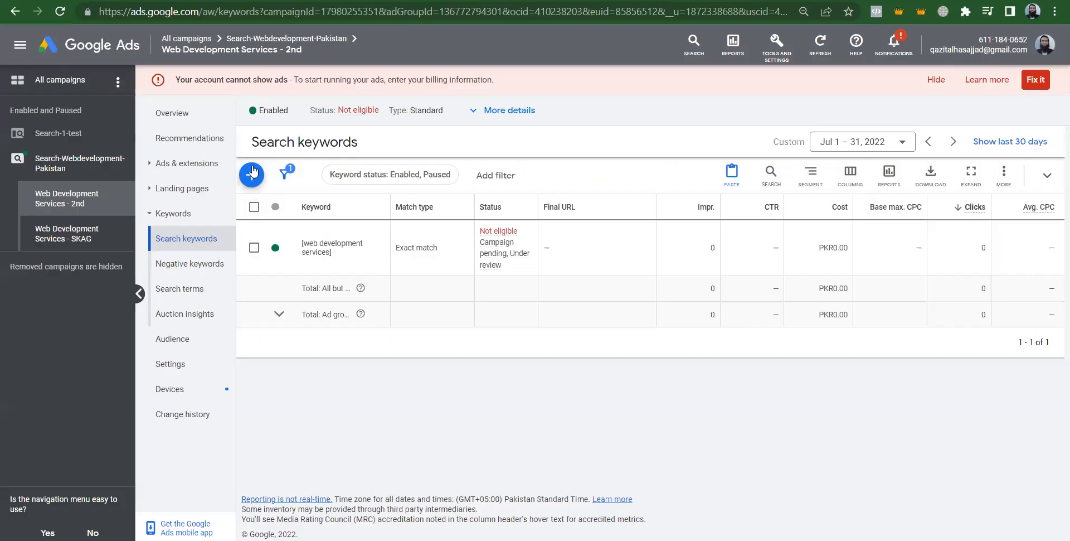
Step: Add the exact match keyword [web development company] to the "Web Development Services - 2nd" ad group and save it
left_click(250, 175)
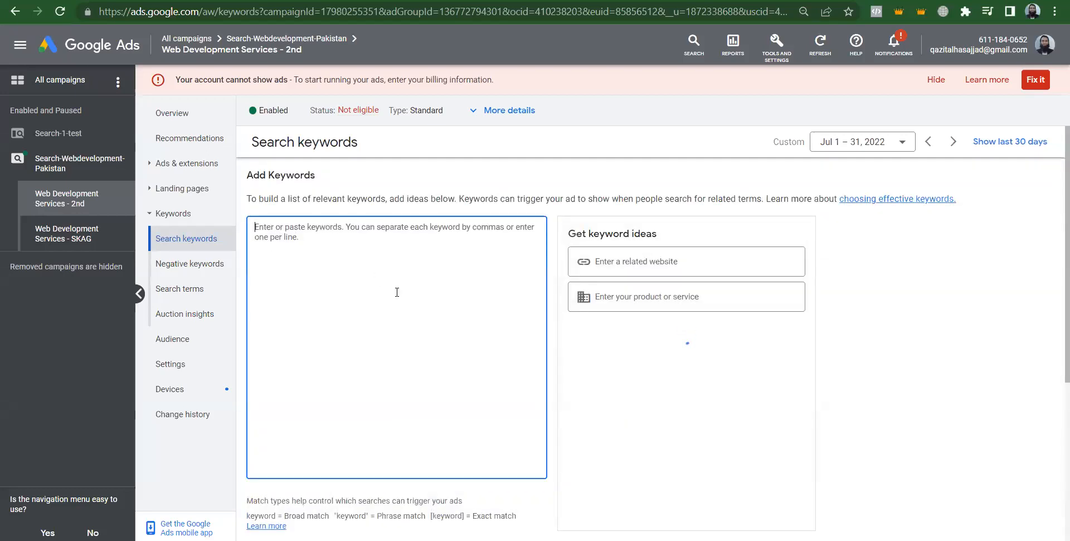
key("ctrl+v")
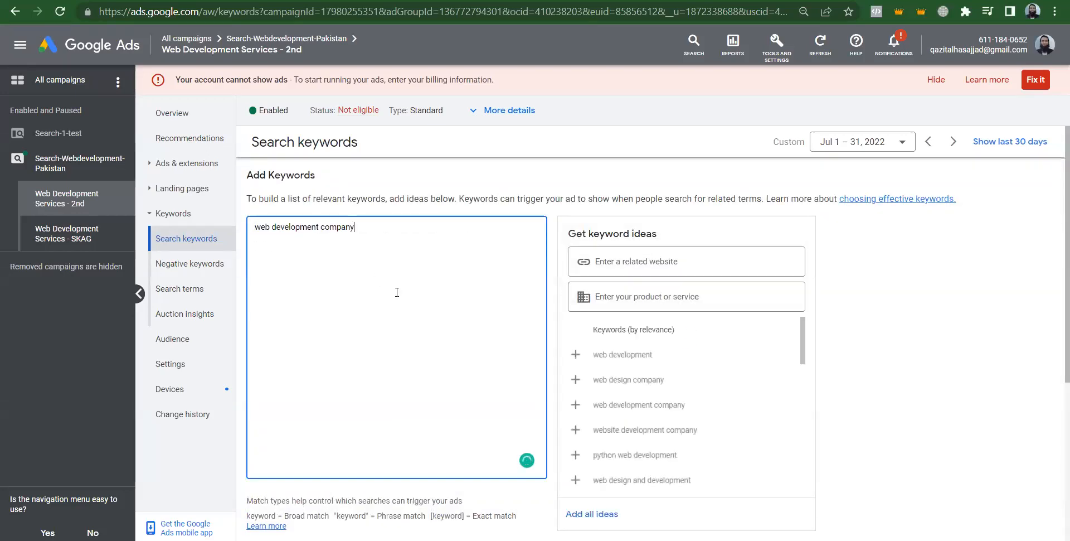
type("]")
key("Home")
type("[")
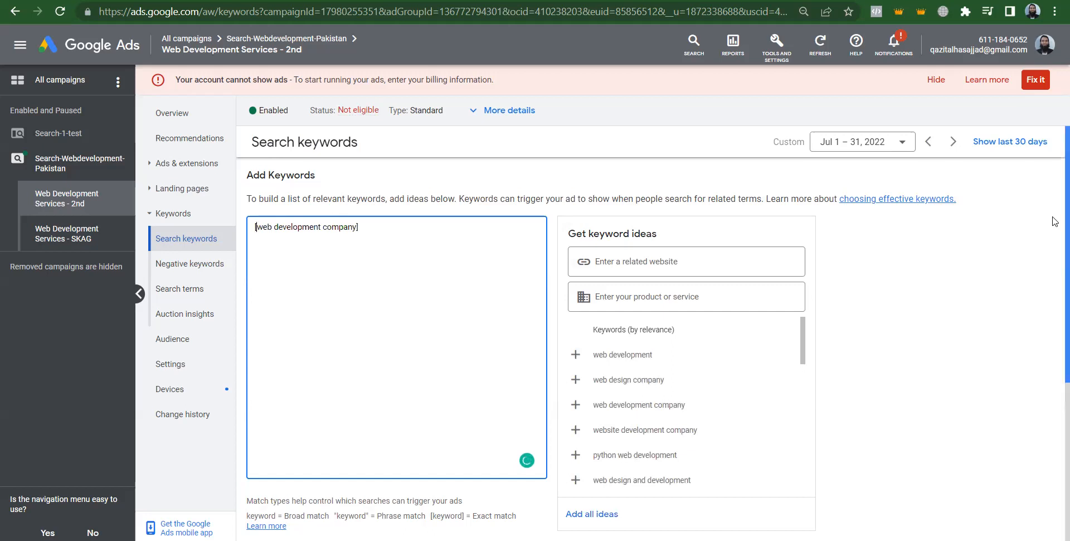
scroll(1056, 256, "down", 3)
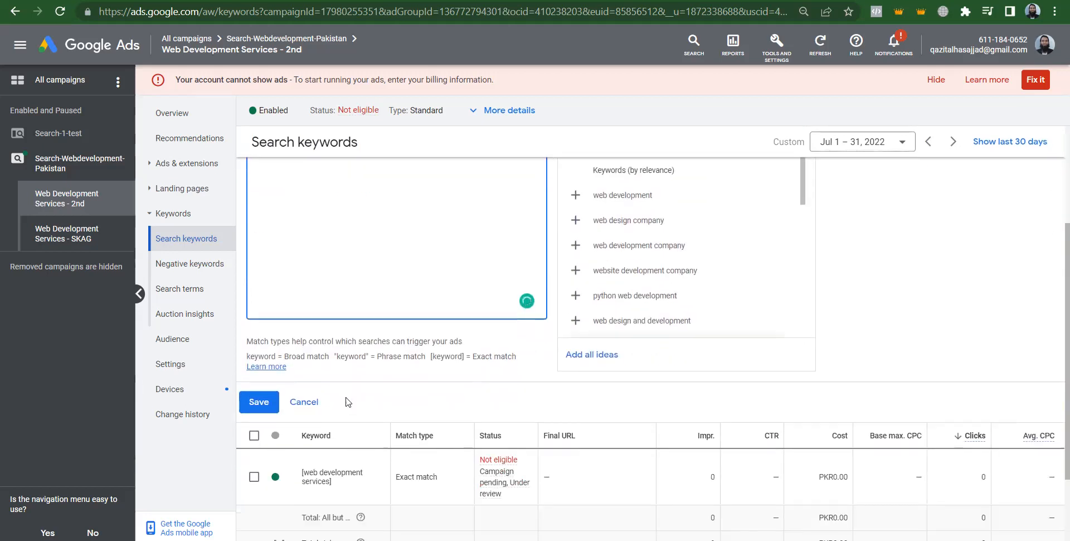
left_click(260, 404)
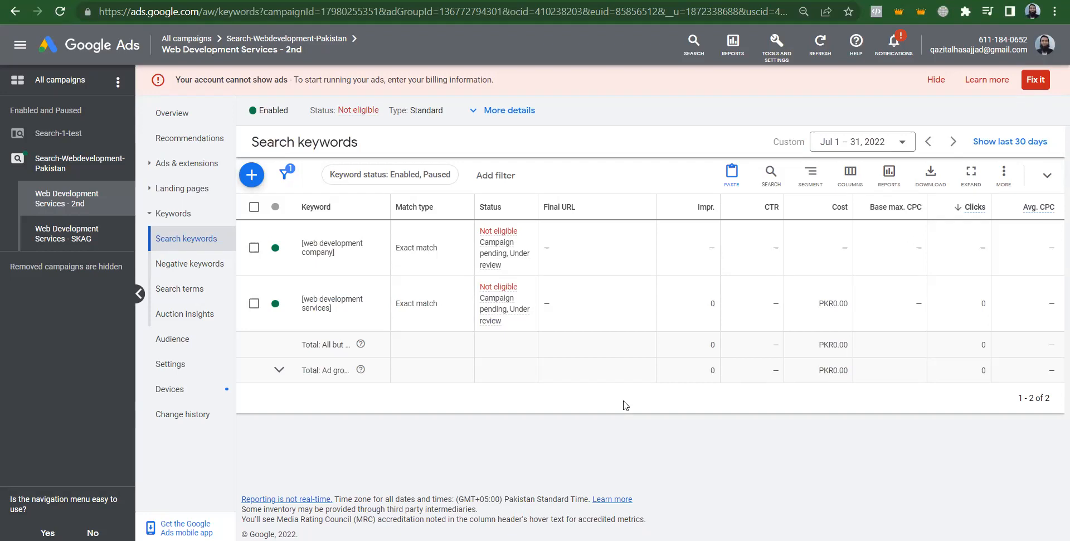
Step: Take "website development company" from the Keyword Stats spreadsheet and add it to the same ad group as exact match keyword [website development company]
key("alt+Tab")
left_click(99, 181)
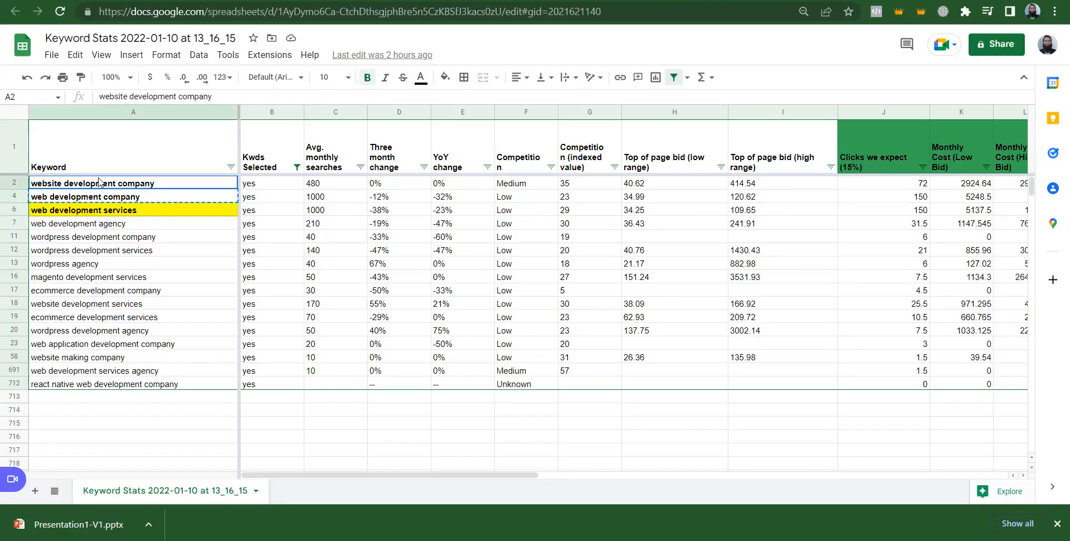
key("alt+Tab")
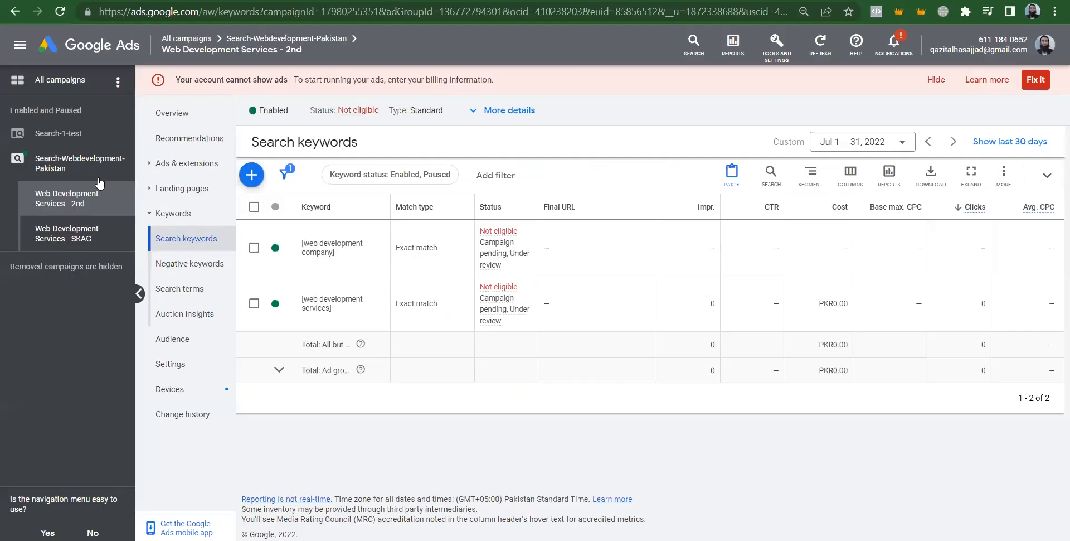
left_click(253, 176)
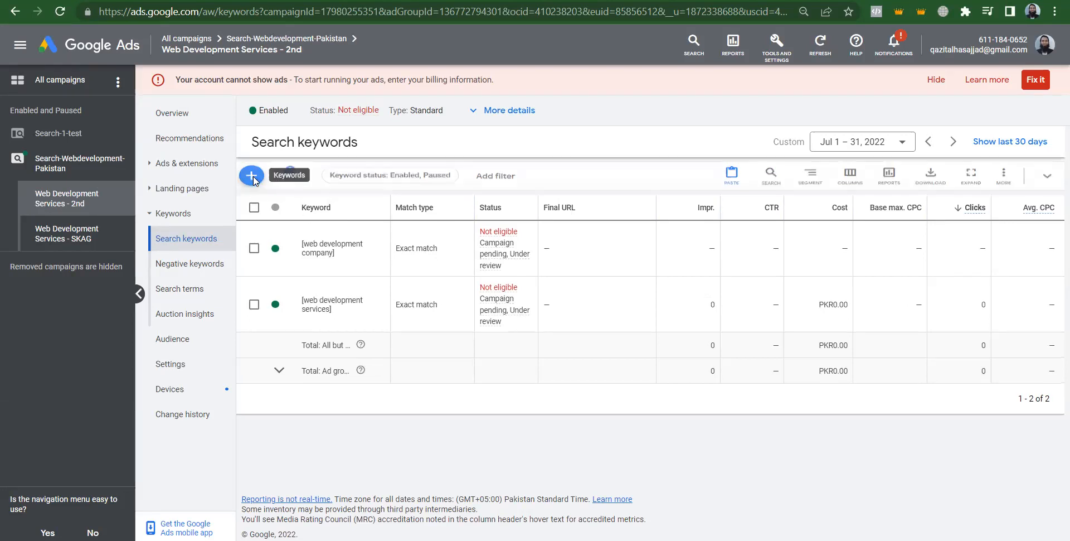
type("[")
key("ctrl+v")
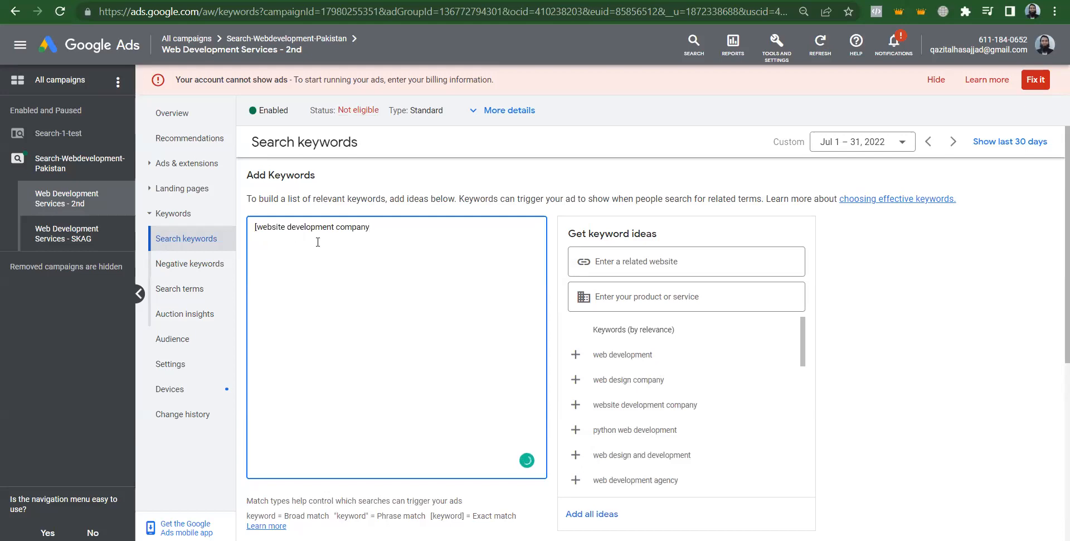
type("]")
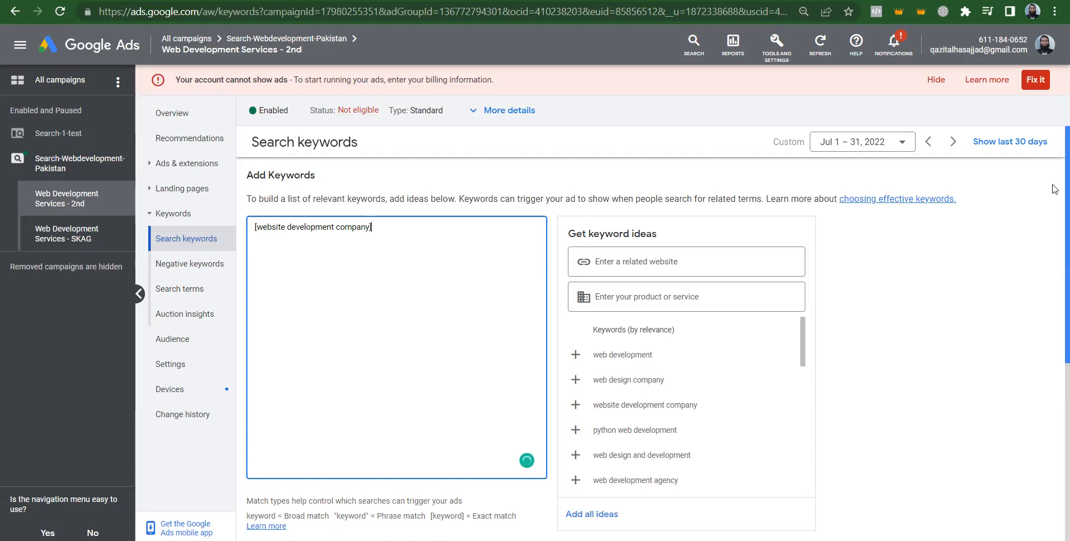
scroll(1053, 234, "down", 3)
left_click(259, 421)
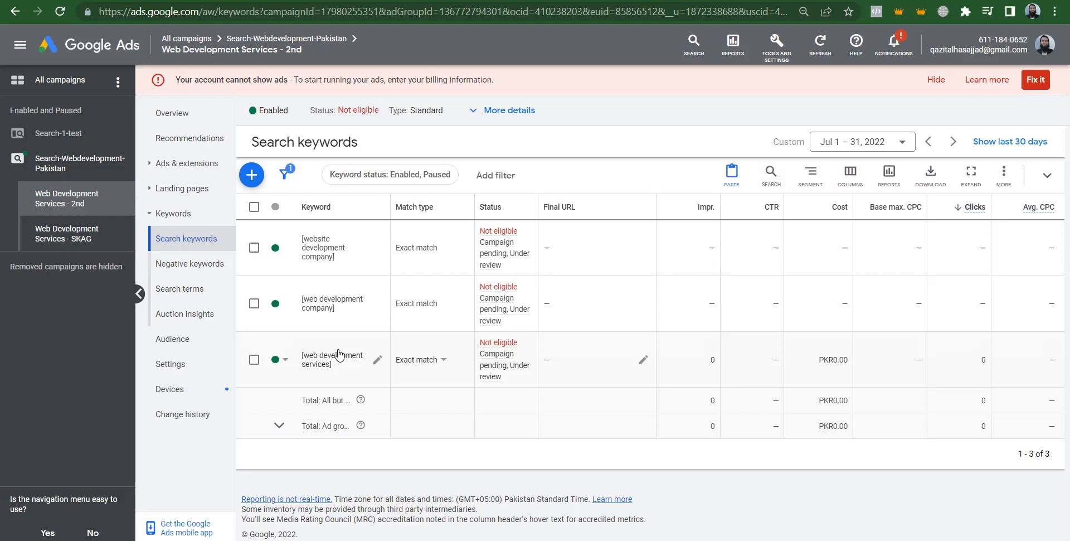
Step: Review the ads of the "Web Development Services - 2nd" ad group, then return to its search keywords
left_click(179, 163)
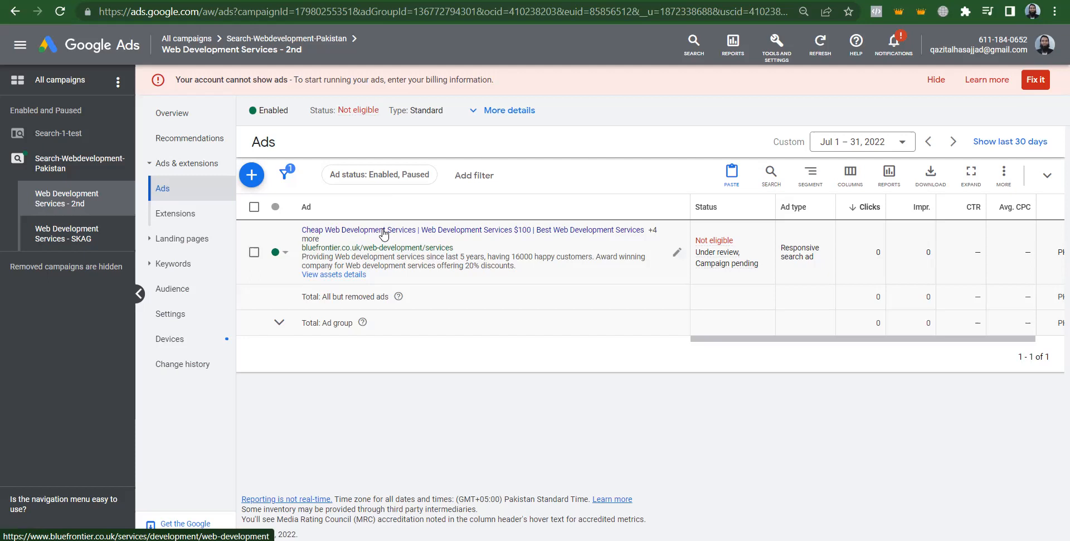
left_click(195, 267)
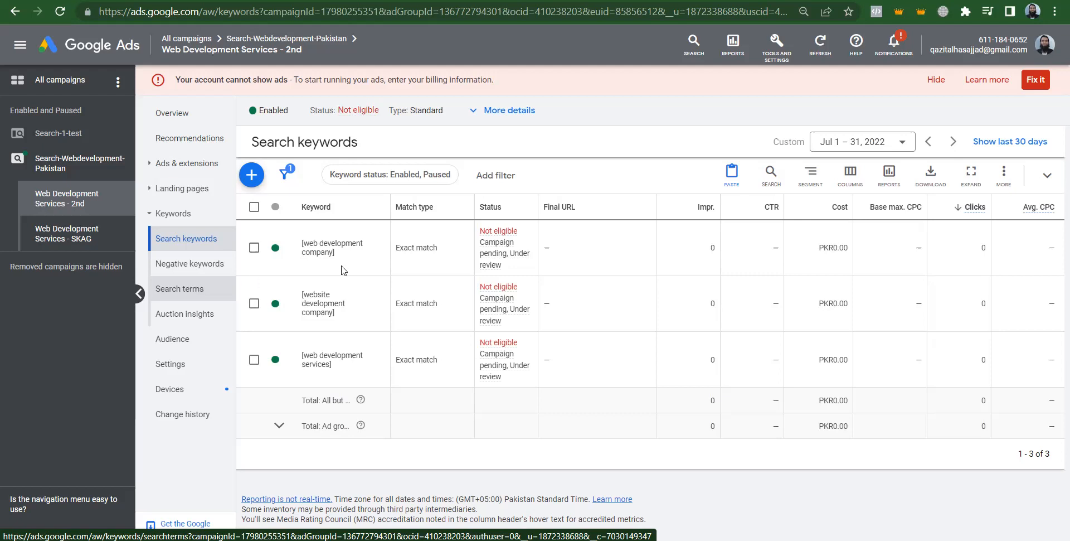
Step: In the Keyword Stats spreadsheet in Google Sheets, fill the "website development company" and "web development company" keyword cells with light yellow
key("alt+Tab")
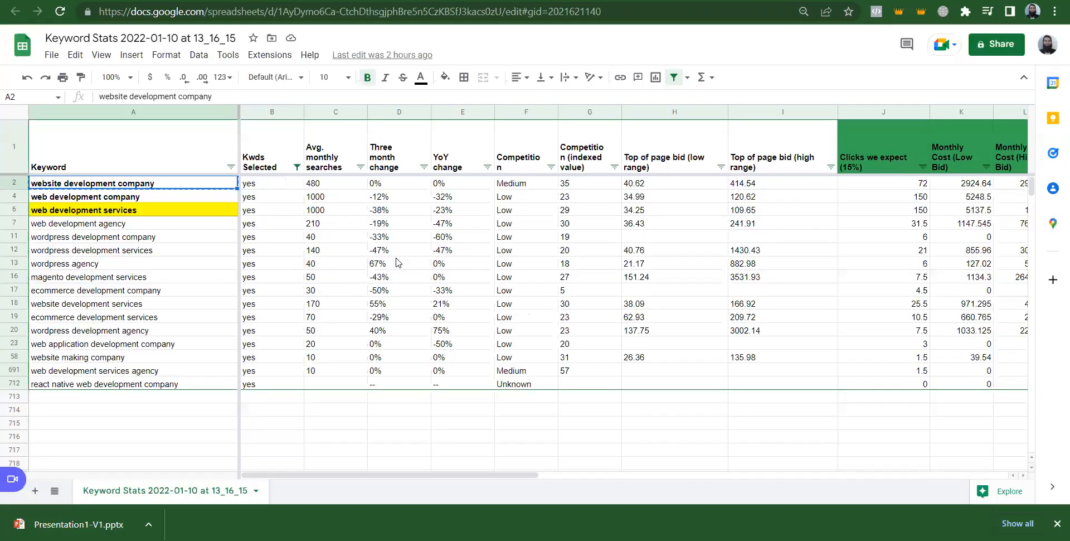
key("shift+Down")
key("shift+Down")
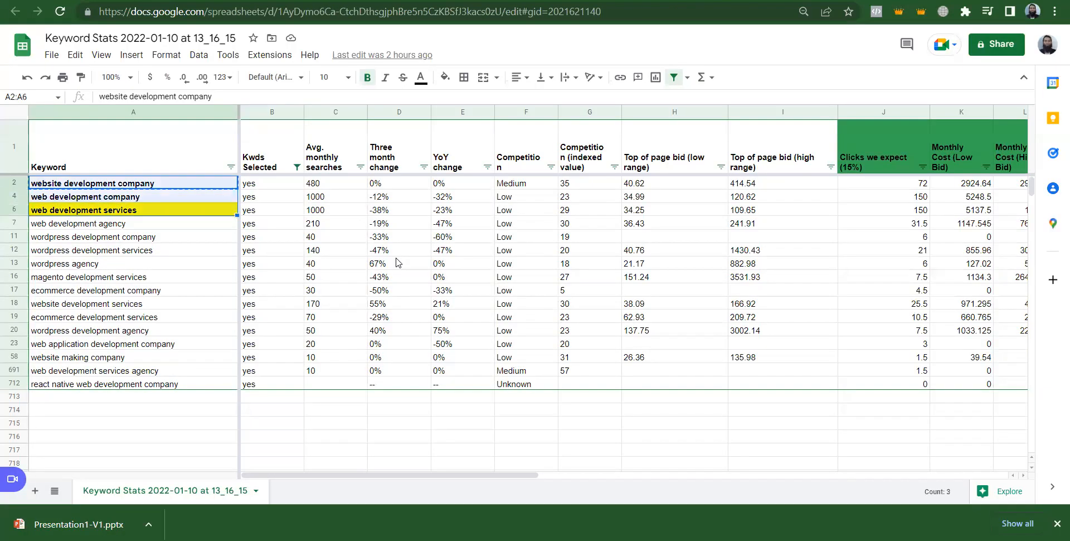
key("shift+Up")
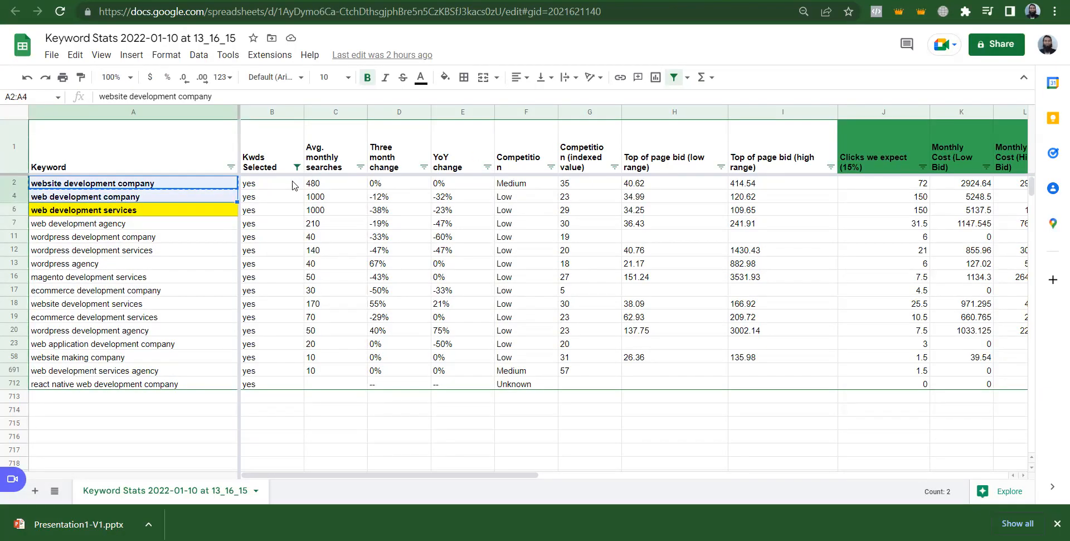
left_click(445, 77)
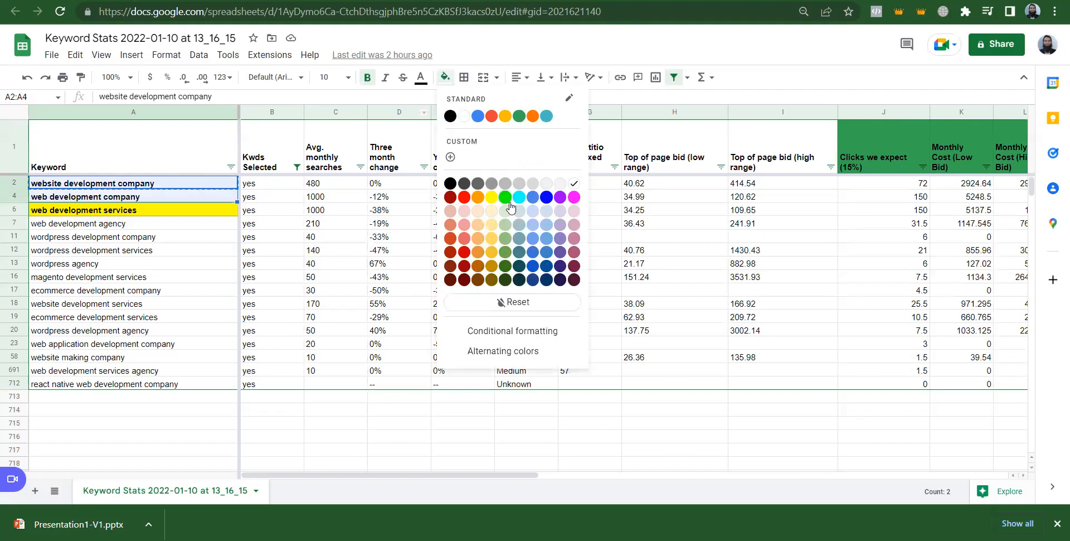
left_click(491, 213)
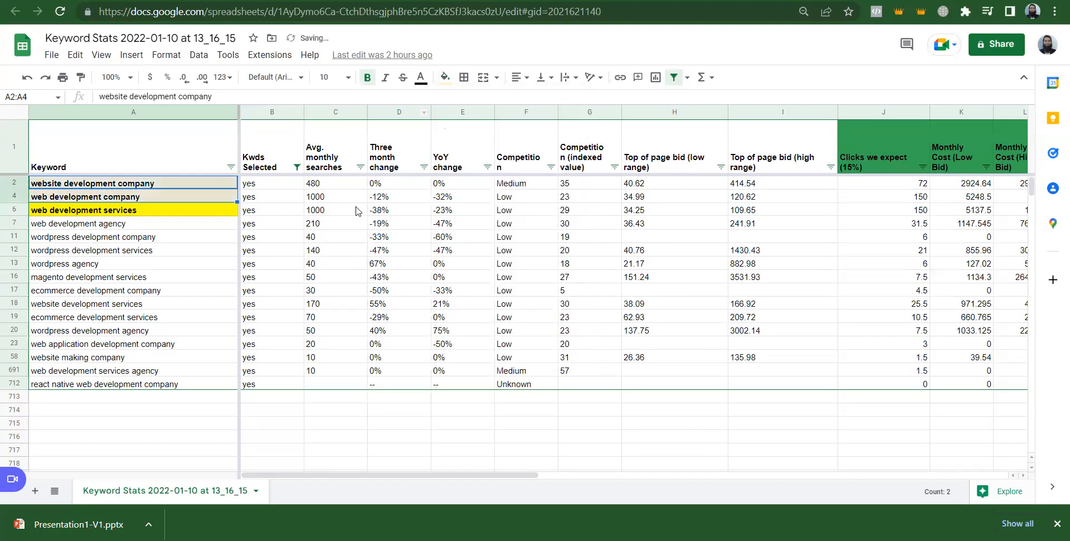
Step: Fill the low-range top of page bid cell of "web development services" with yellow
left_click(294, 186)
key("Right")
key("Right")
key("Right")
key("Right")
key("Right")
key("Right")
key("Right")
key("Right")
key("Right")
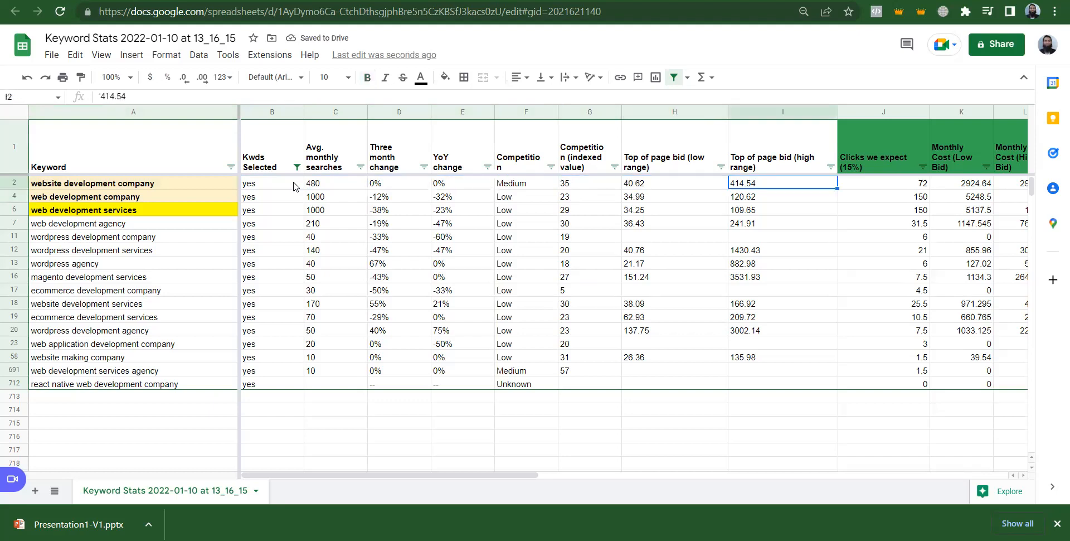
key("Left")
key("Left")
key("Left")
key("Left")
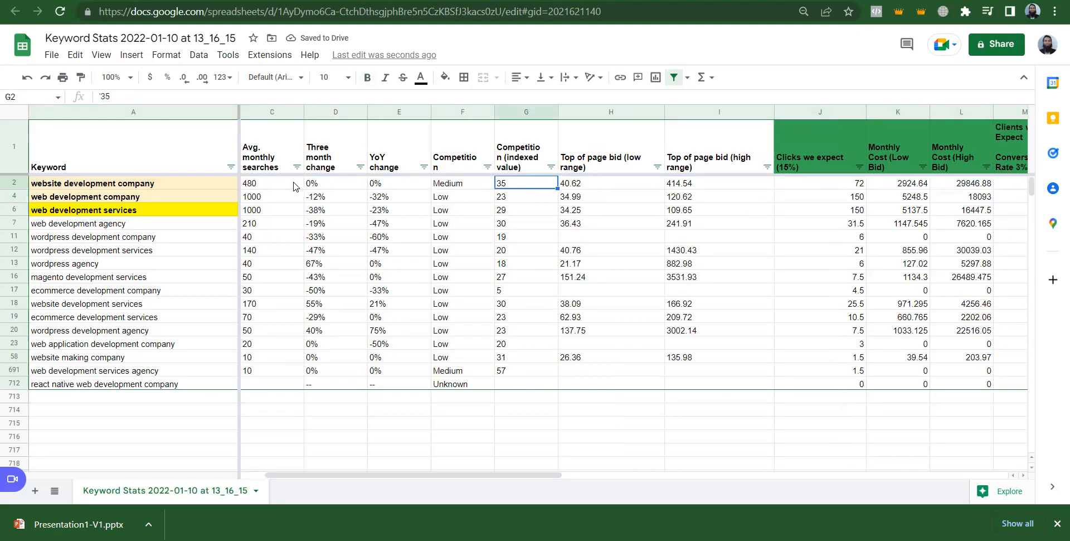
key("Right")
key("Down")
key("Down")
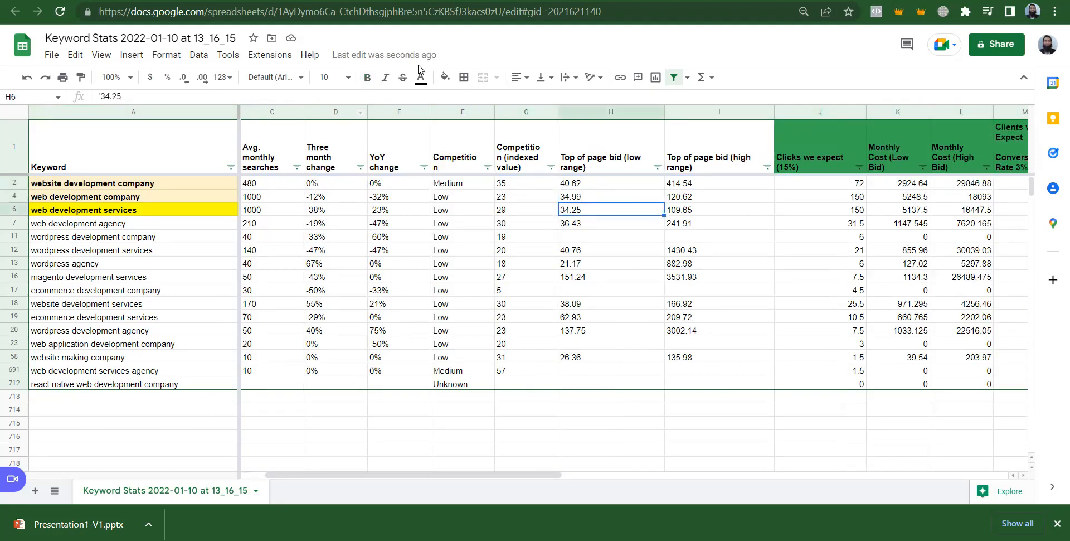
left_click(445, 77)
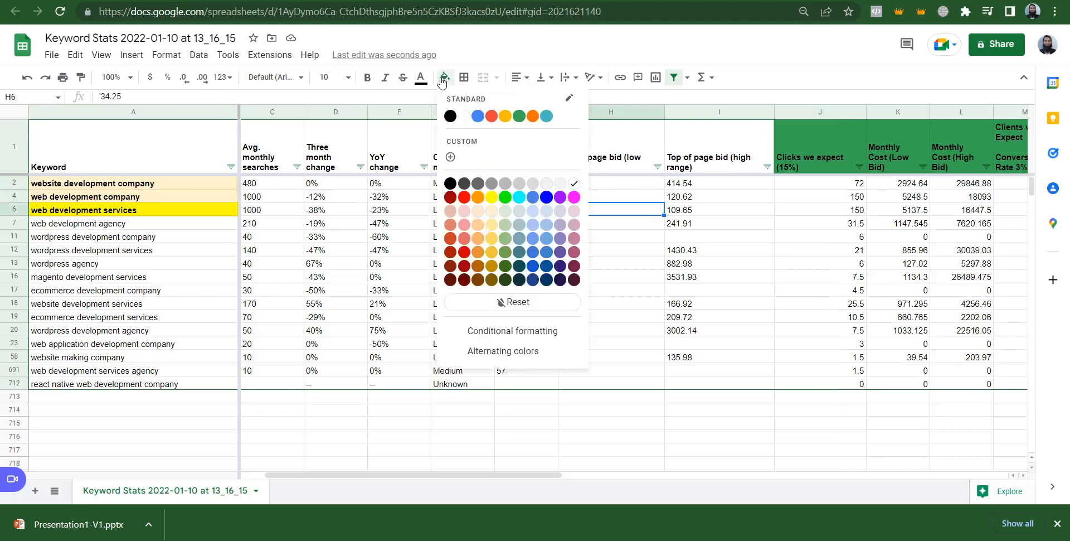
left_click(491, 198)
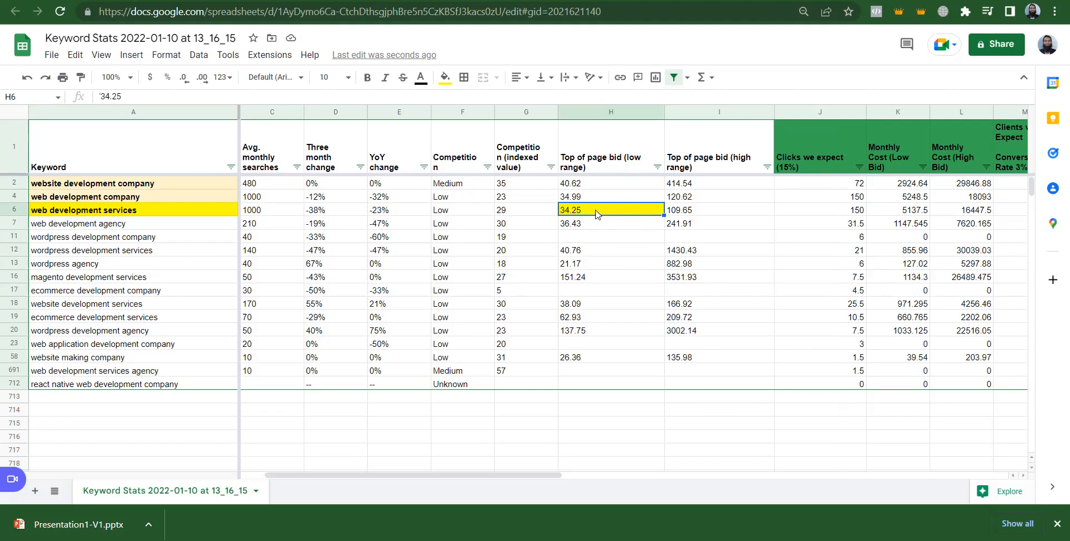
Step: Switch to Google Ads, open the Search-Webdevelopment-Pakistan campaign's bidding settings and select the maximum CPC bid limit value
key("alt+Tab")
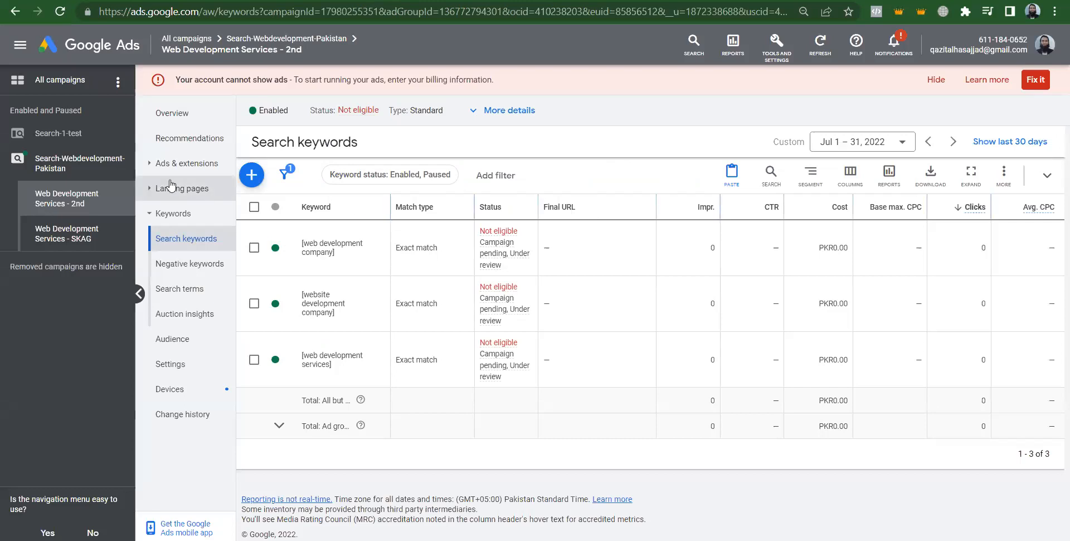
left_click(108, 167)
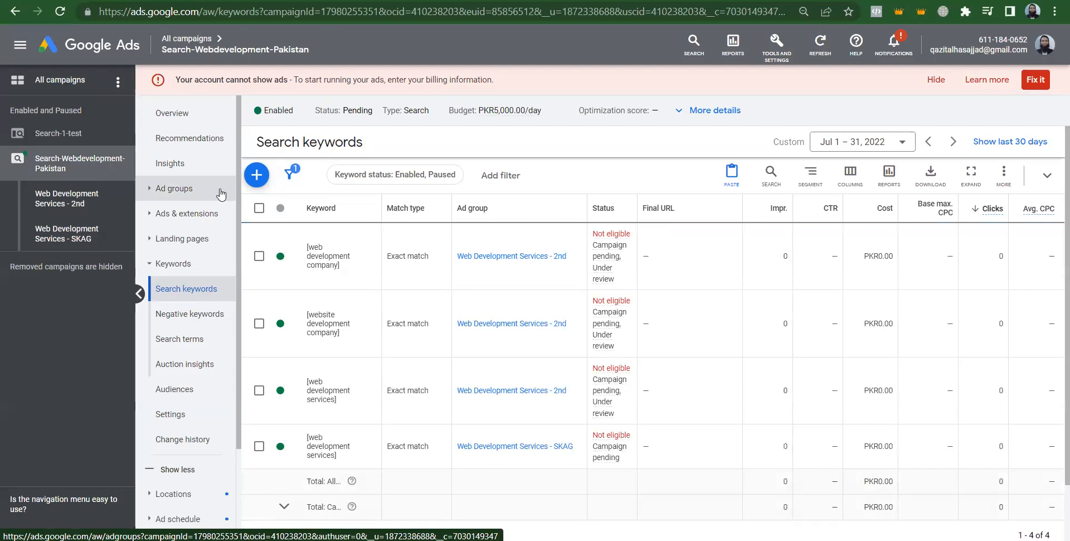
left_click(195, 190)
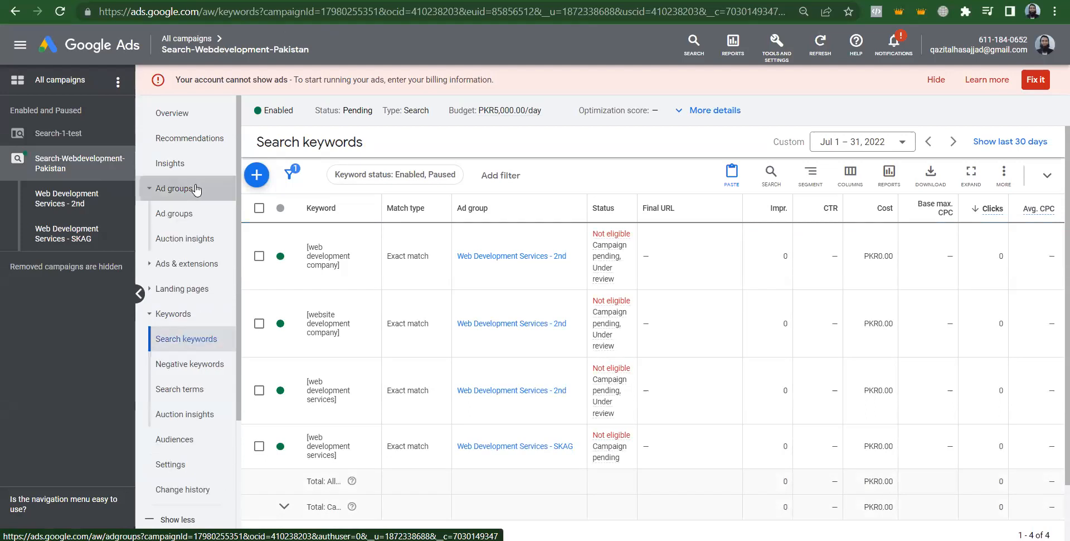
left_click(180, 212)
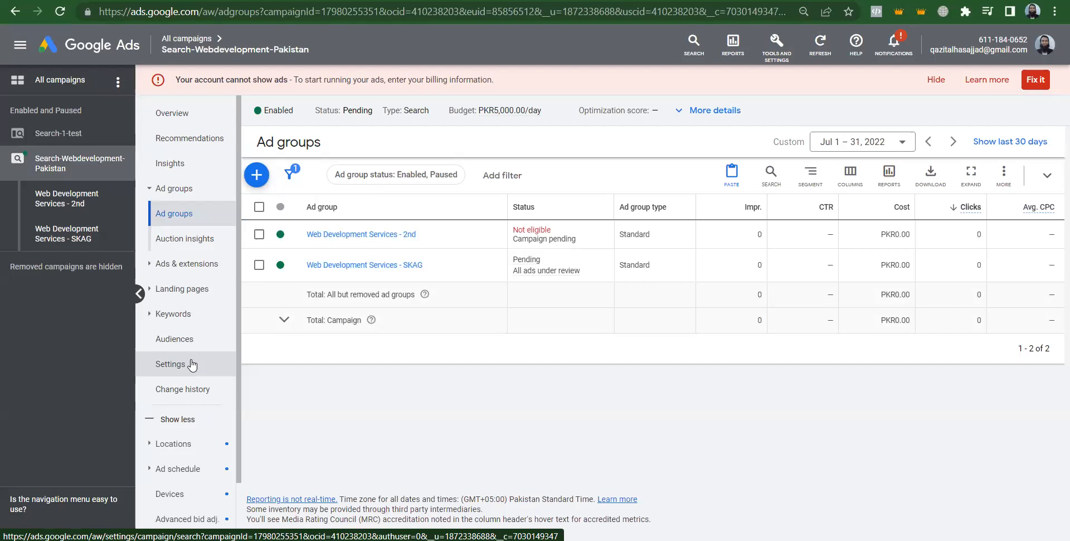
left_click(193, 365)
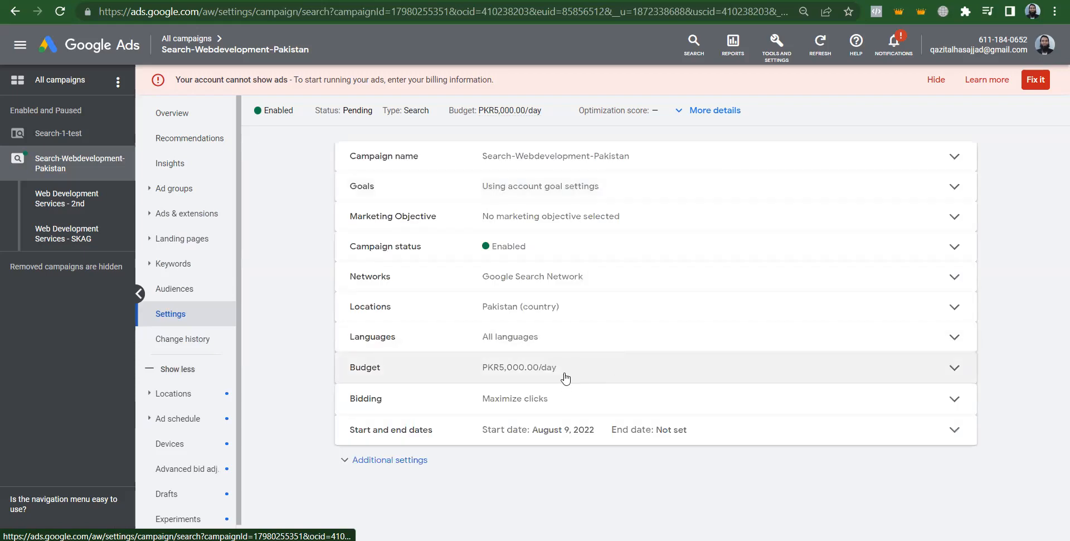
left_click(498, 407)
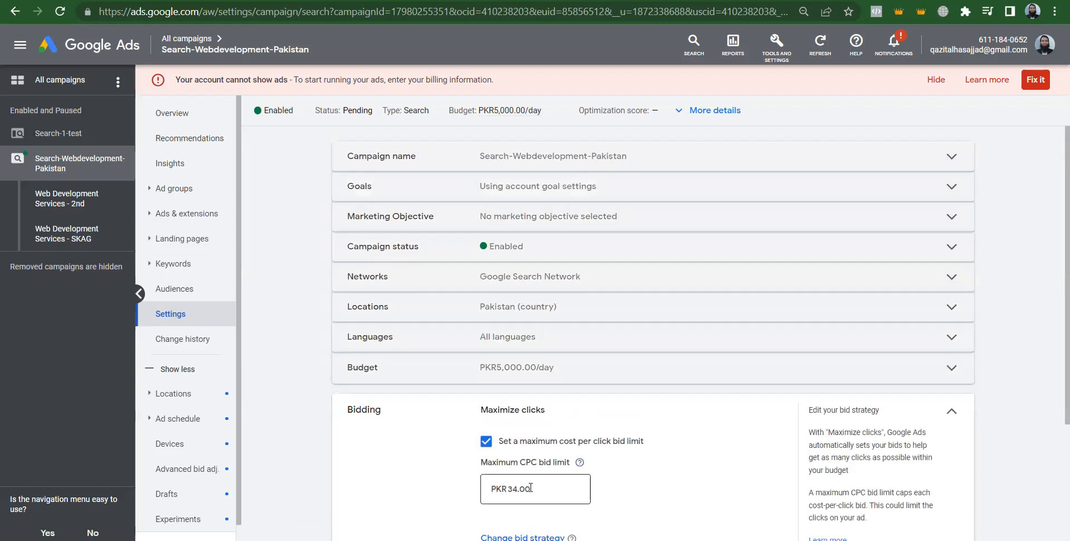
double_click(530, 487)
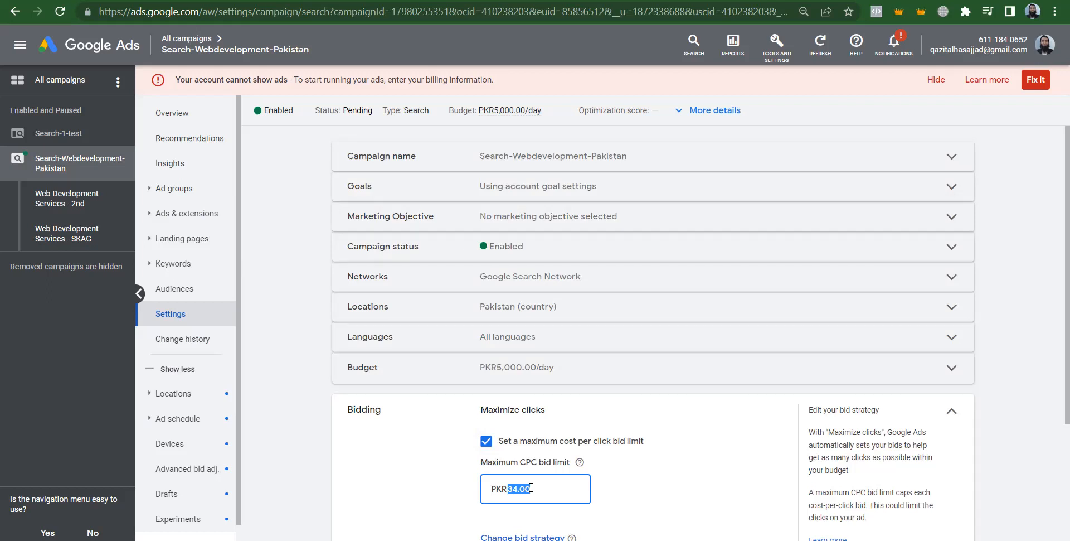
Step: Check the low-range top of page bids of "web development services" and "web development company" in the Google Sheets spreadsheet
key("alt+Tab")
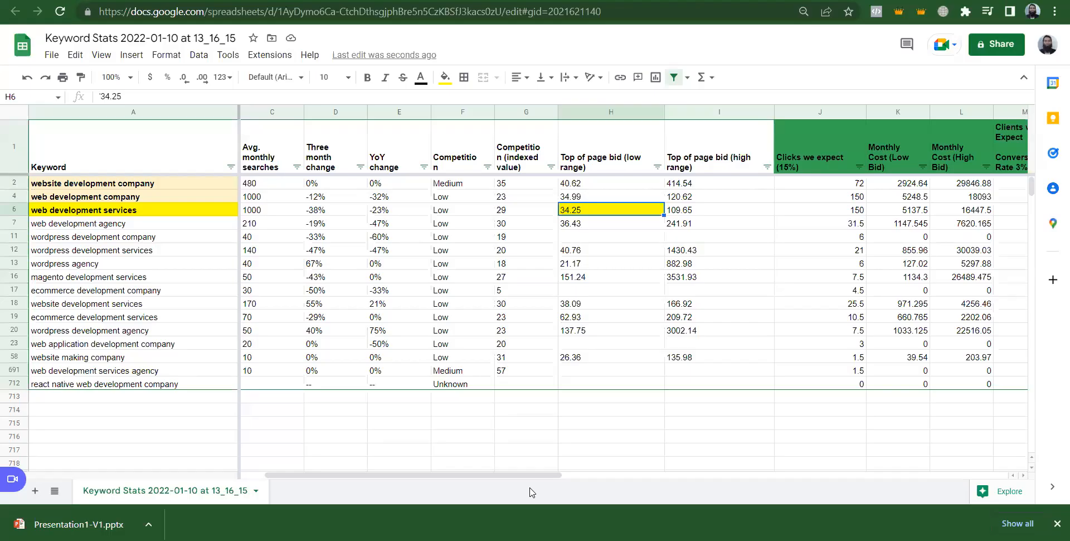
left_click(114, 214)
key("Right")
key("Right")
key("Right")
key("Right")
key("Right")
key("Right")
key("Right")
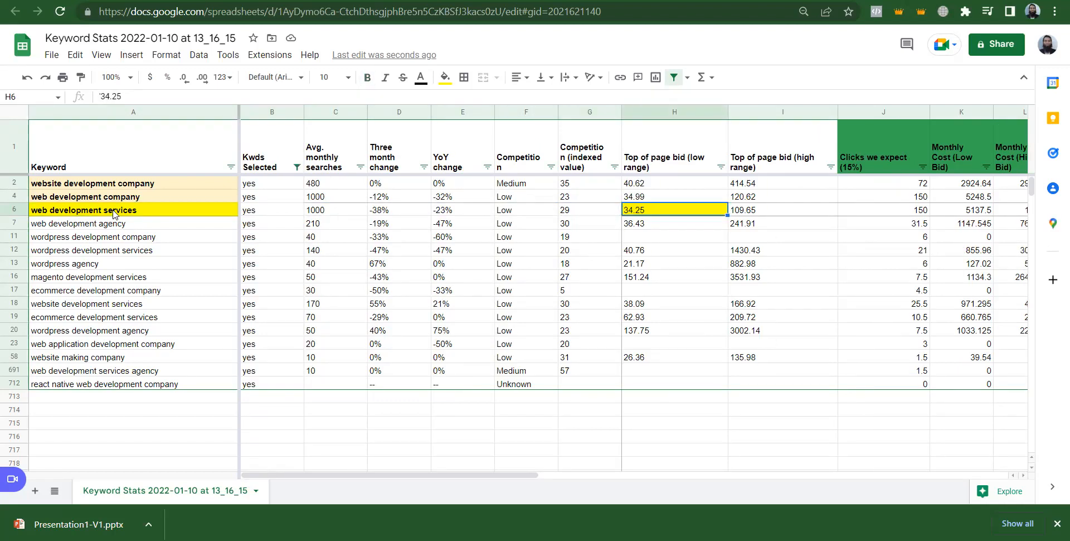
key("Up")
Step: Return to Google Ads and open the search keywords of the "Web Development Services - 2nd" ad group
key("alt+Tab")
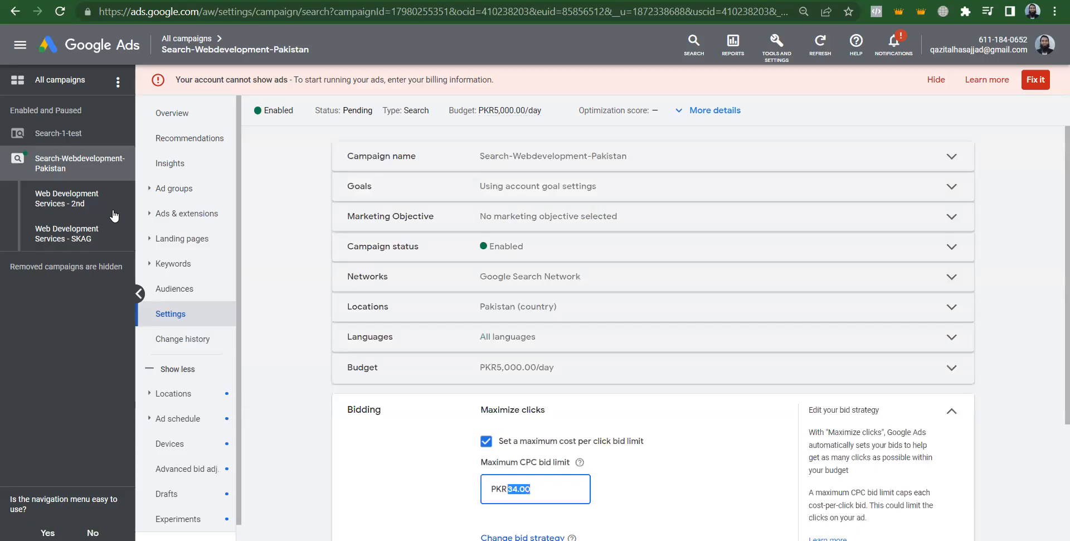
left_click(74, 206)
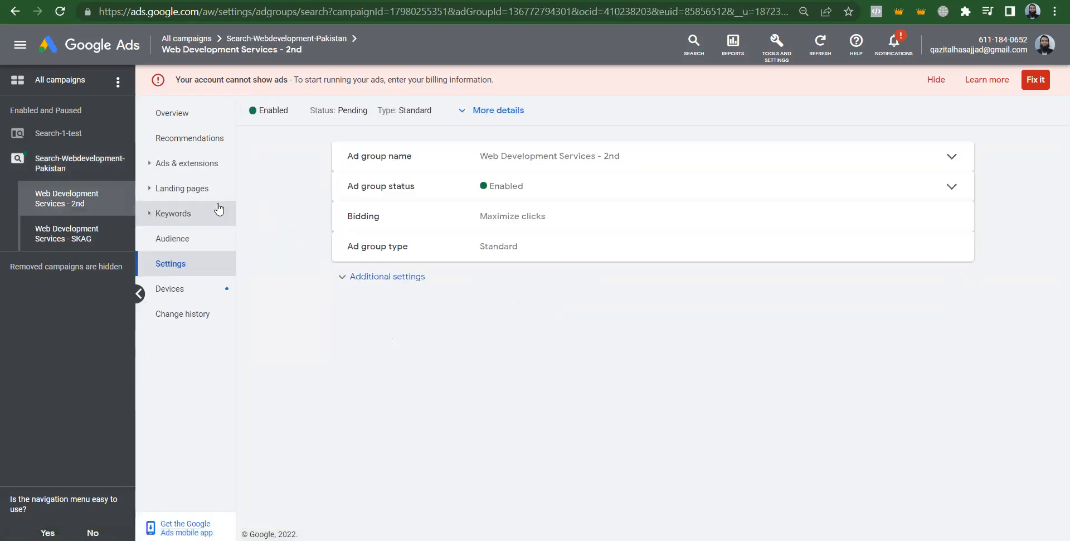
left_click(183, 211)
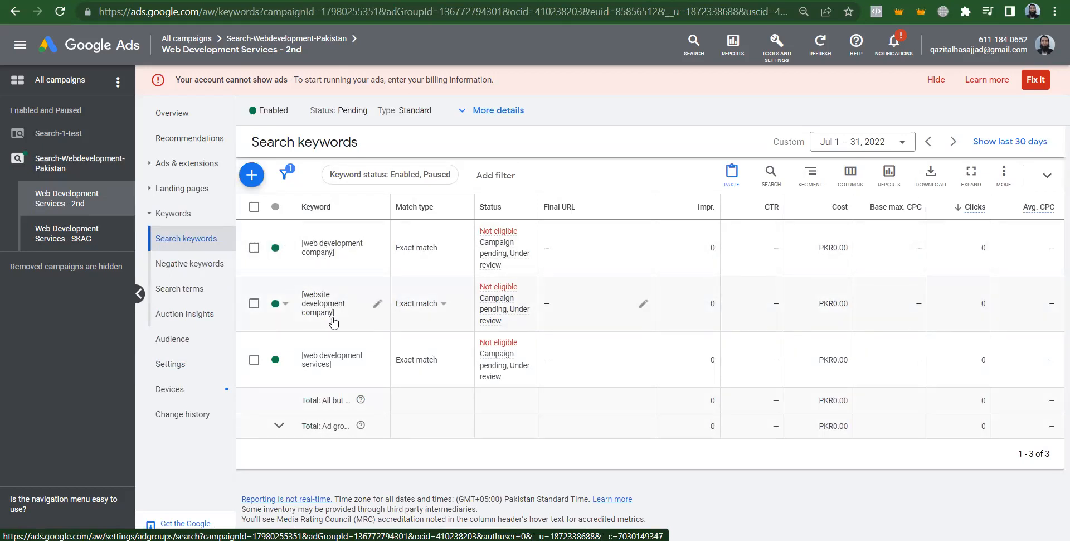
Step: Compare the low-range top of page bids of the two company keywords with that of "web development services" in the Google Sheets spreadsheet
key("alt+Tab")
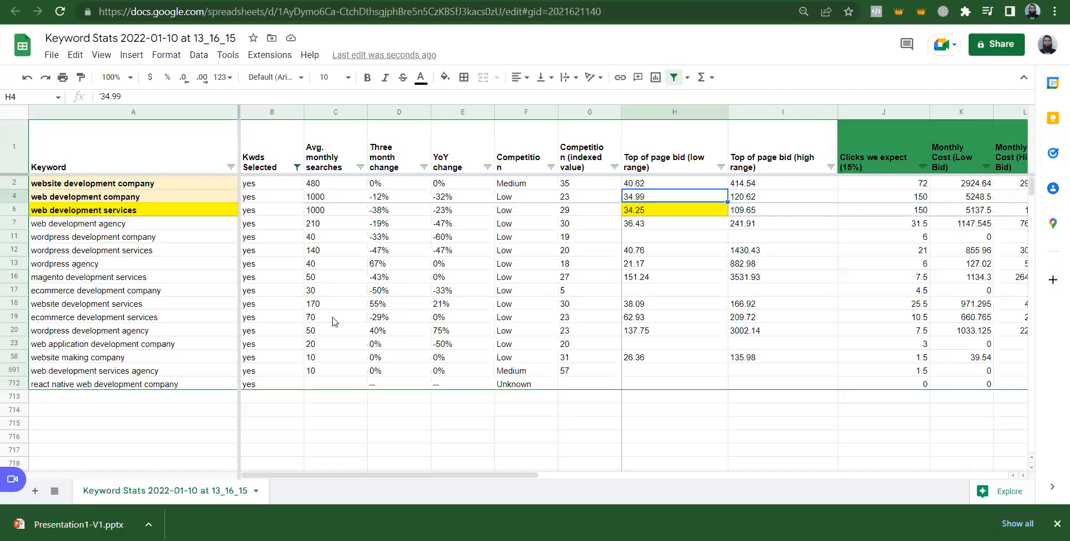
left_click(202, 188)
key("shift+Down")
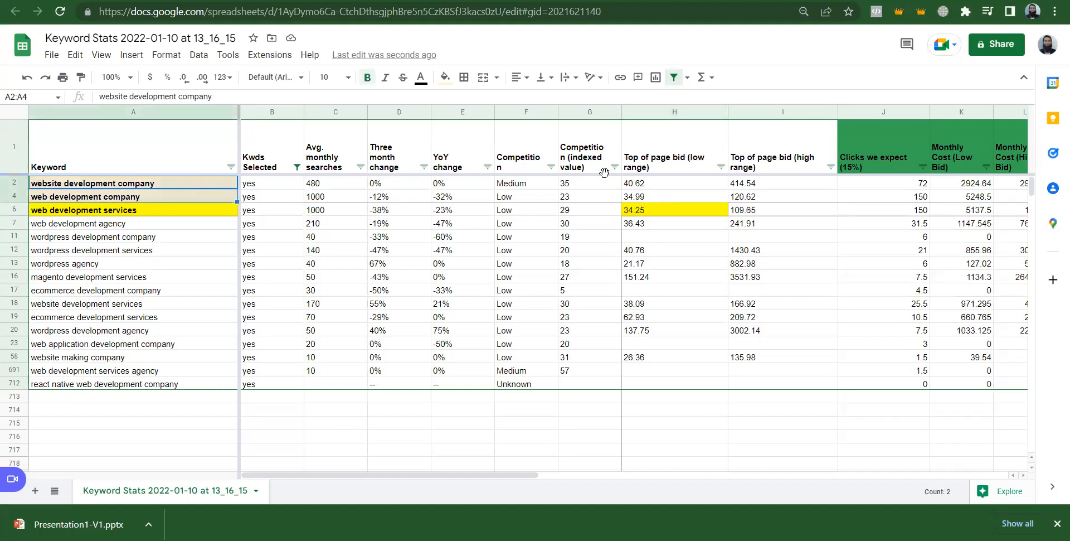
left_click(659, 189)
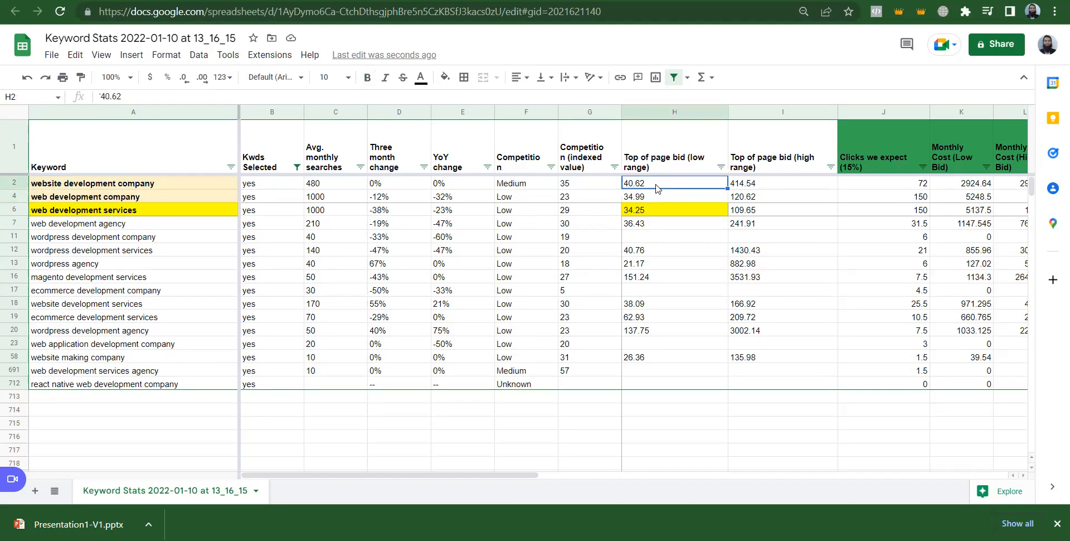
key("Down")
key("Down")
key("Up")
key("Up")
key("Down")
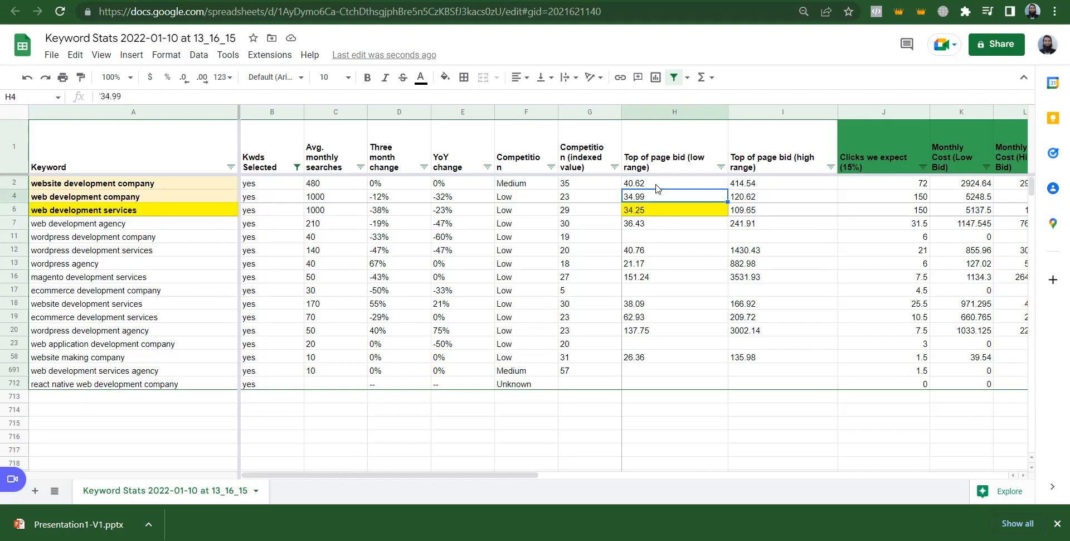
key("Up")
key("Down")
key("Down")
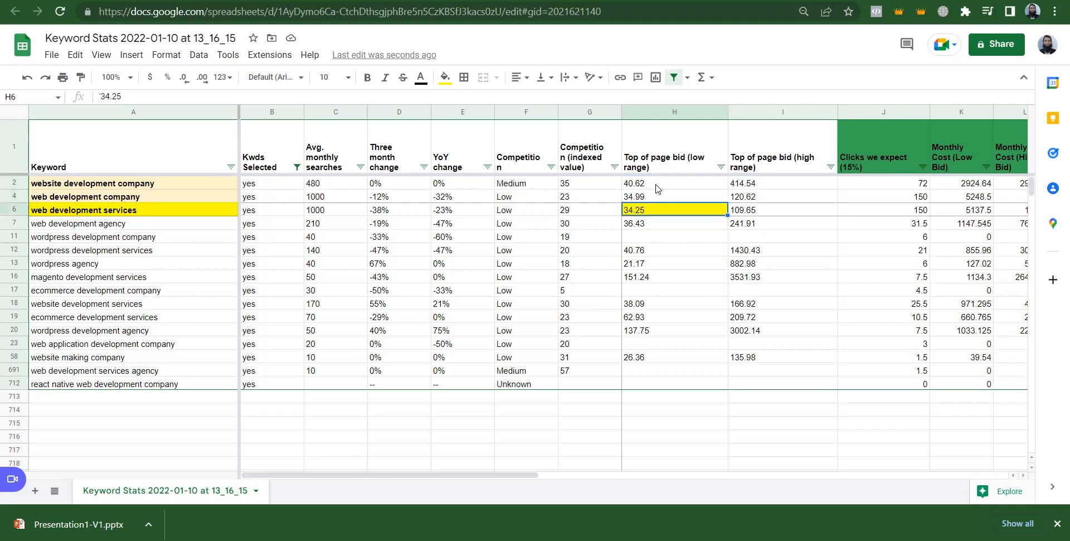
key("Up")
key("Up")
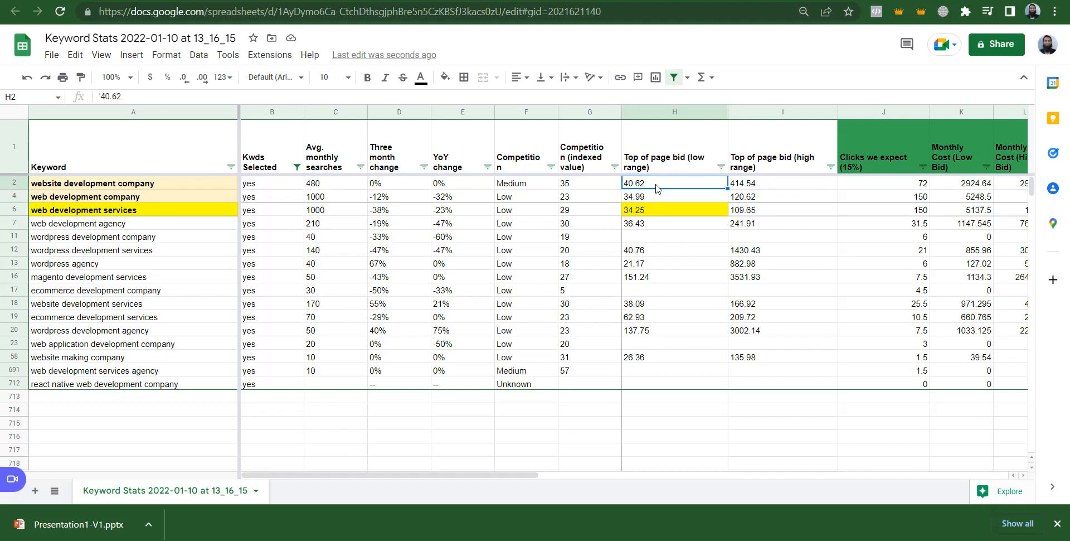
left_click(133, 188)
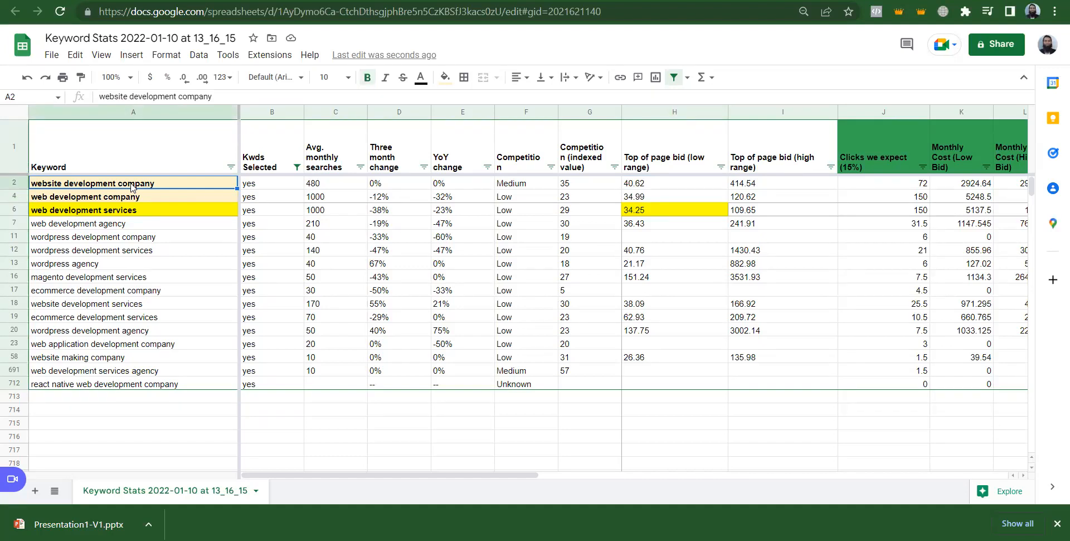
left_click(640, 188)
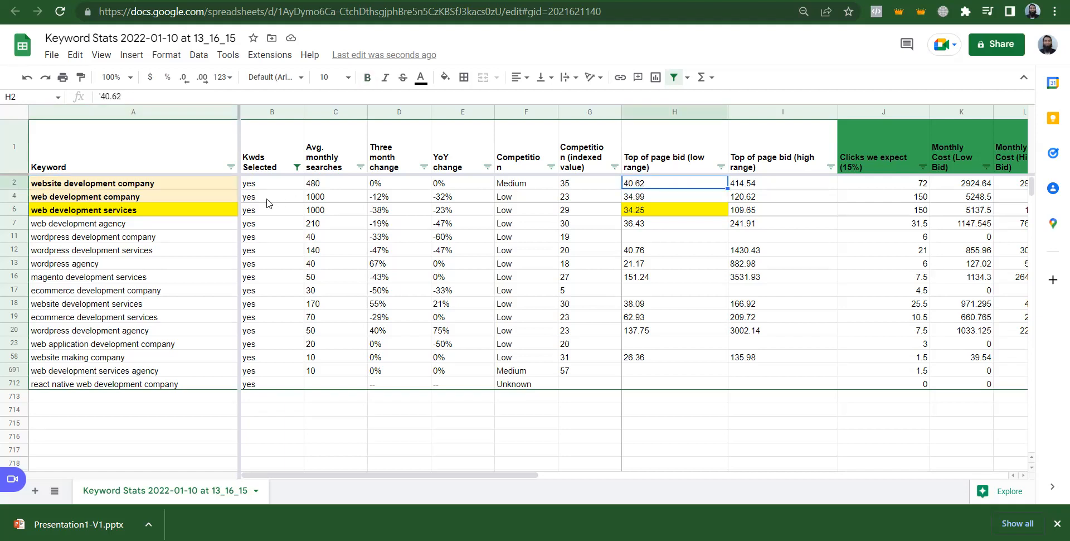
left_click(207, 210)
left_click(681, 210)
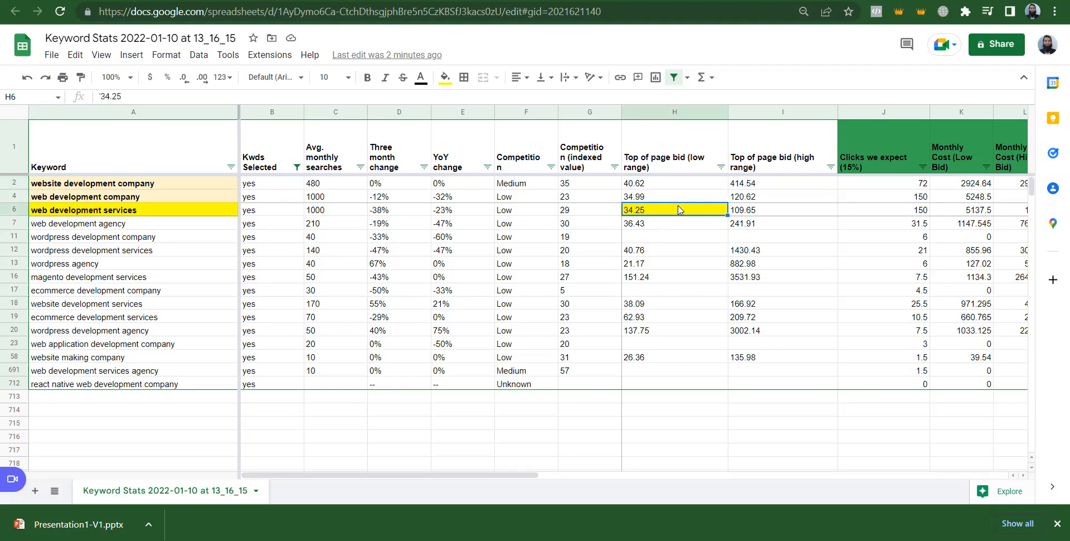
Step: Switch to Google Ads and open the bidding settings of the Search-Webdevelopment-Pakistan campaign
key("alt+Tab")
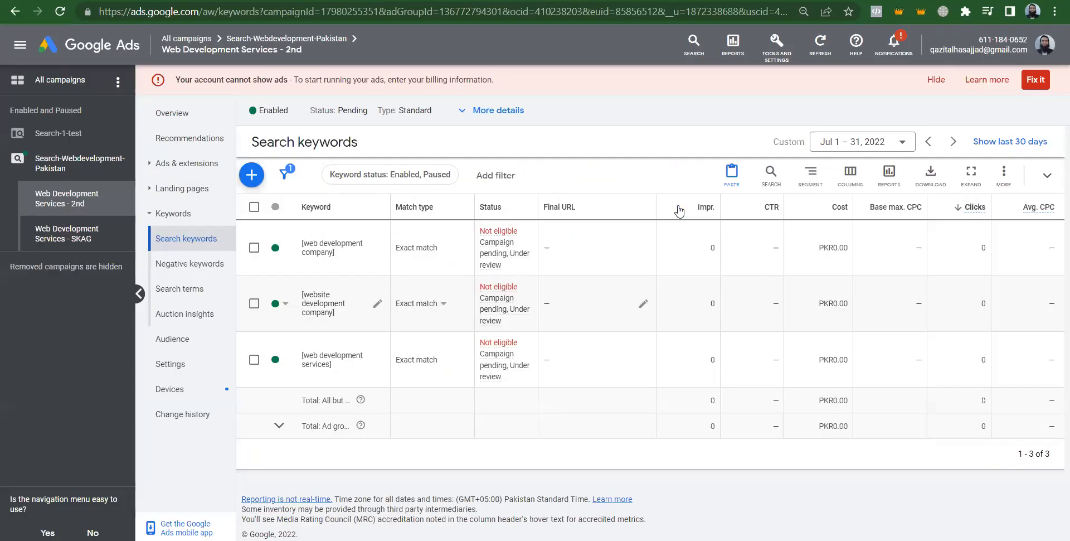
left_click(84, 164)
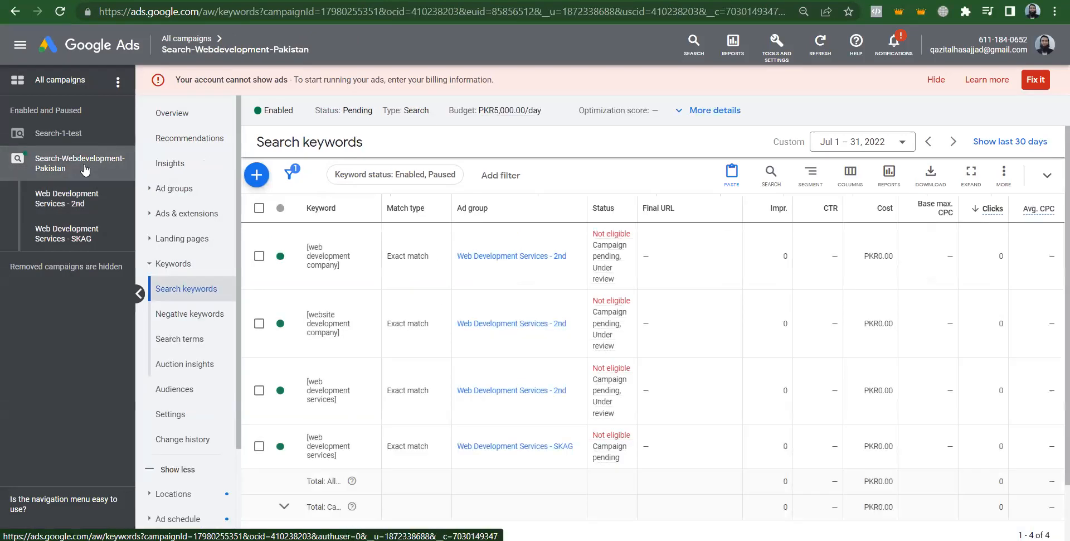
left_click(172, 415)
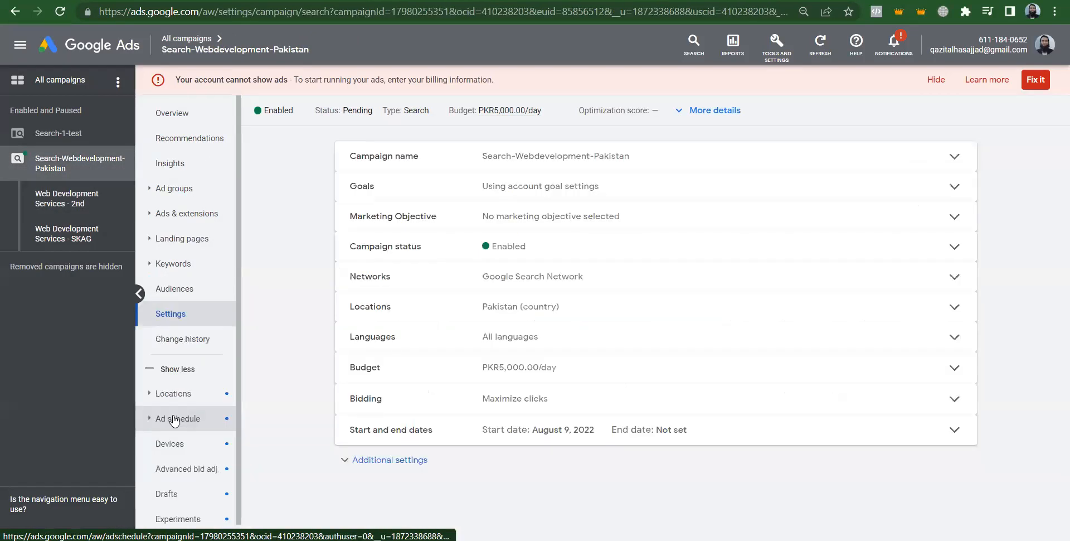
left_click(513, 402)
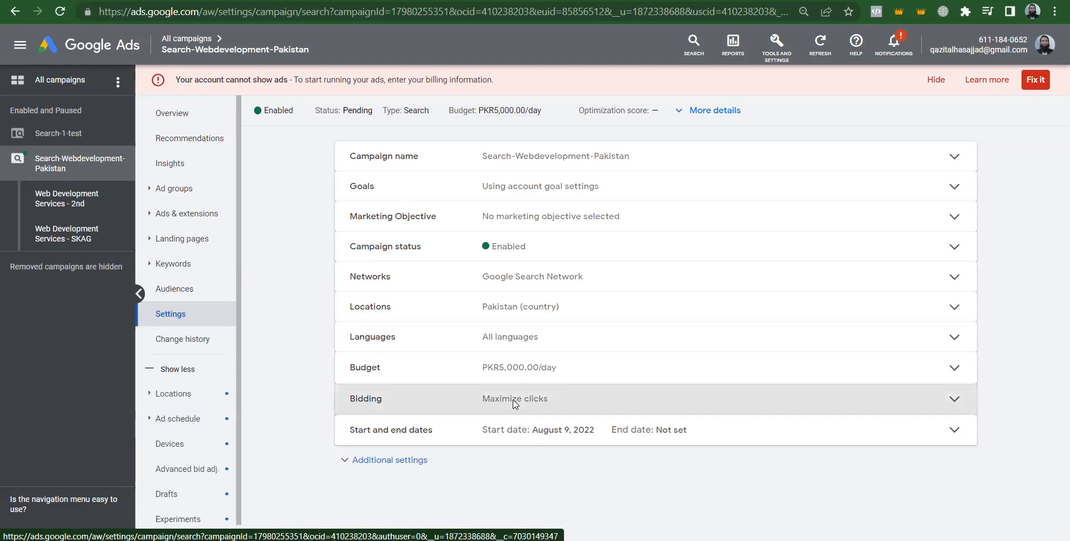
right_click(1054, 381)
left_click(1028, 436)
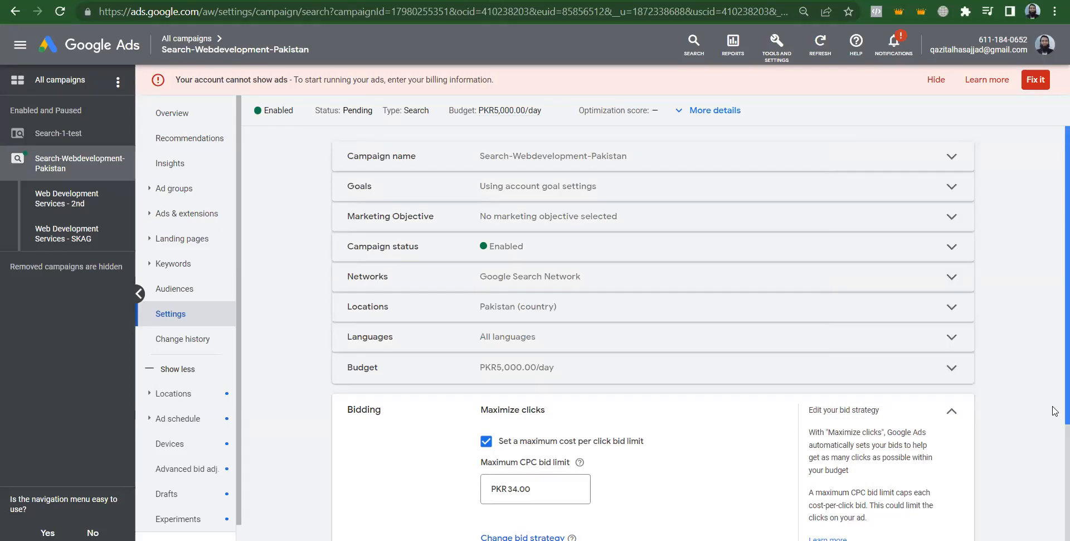
scroll(1052, 435, "down", 2)
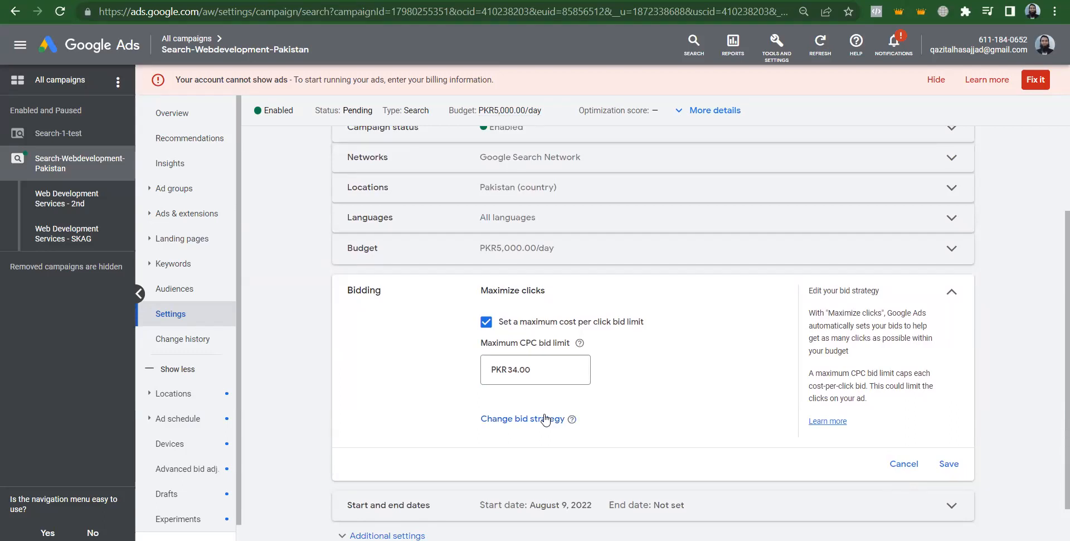
Step: Change the campaign's bid strategy to Manual CPC by selecting a strategy directly, and save the bidding settings
left_click(545, 420)
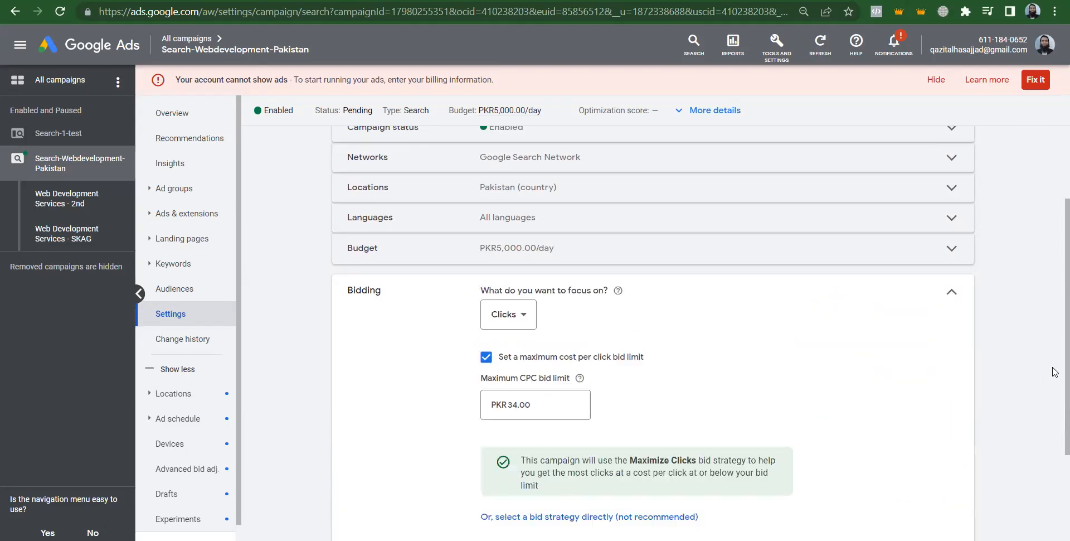
scroll(1055, 365, "down", 1)
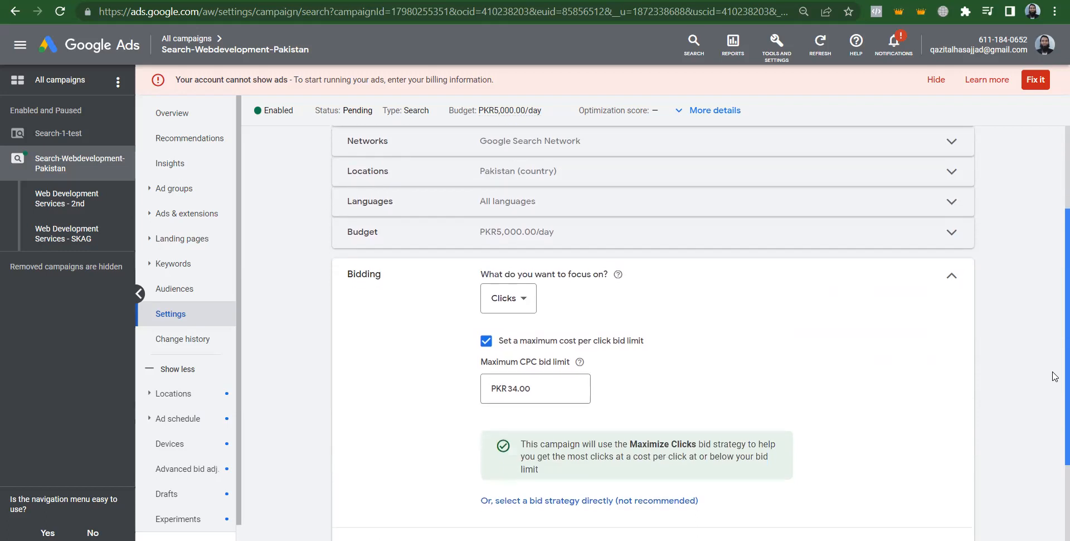
left_click(508, 299)
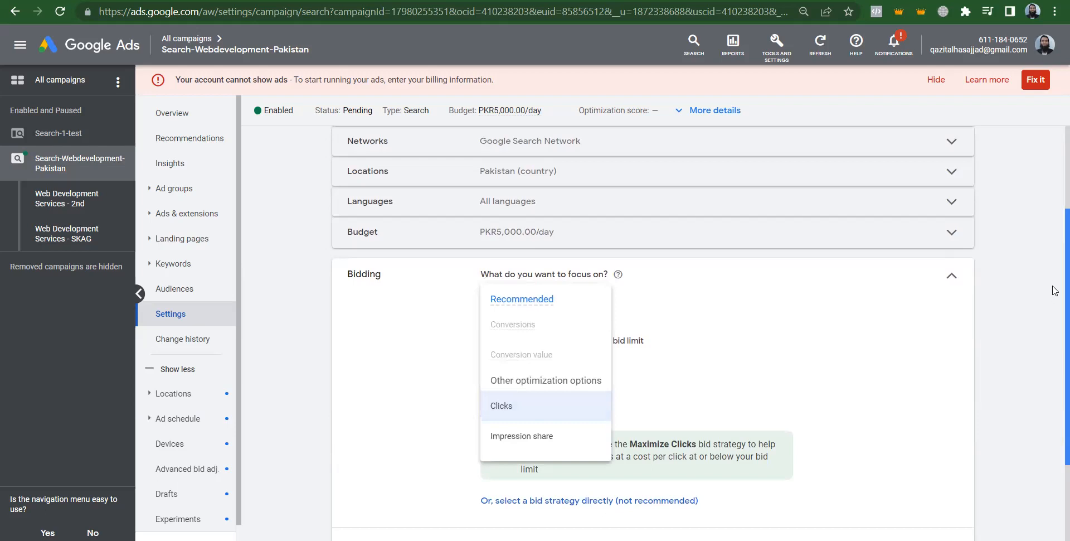
left_click_drag(1054, 286, 1054, 381)
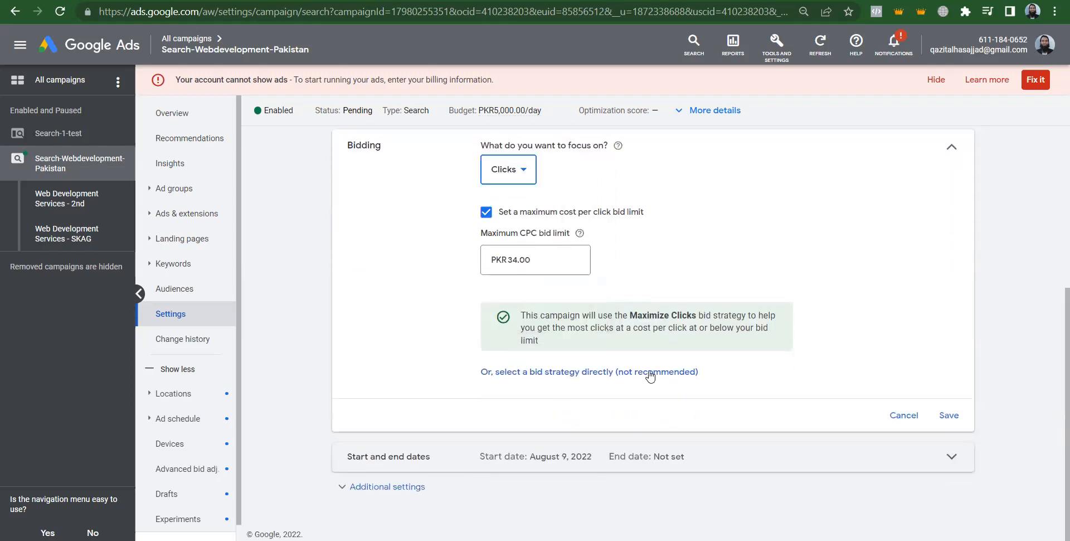
left_click(650, 373)
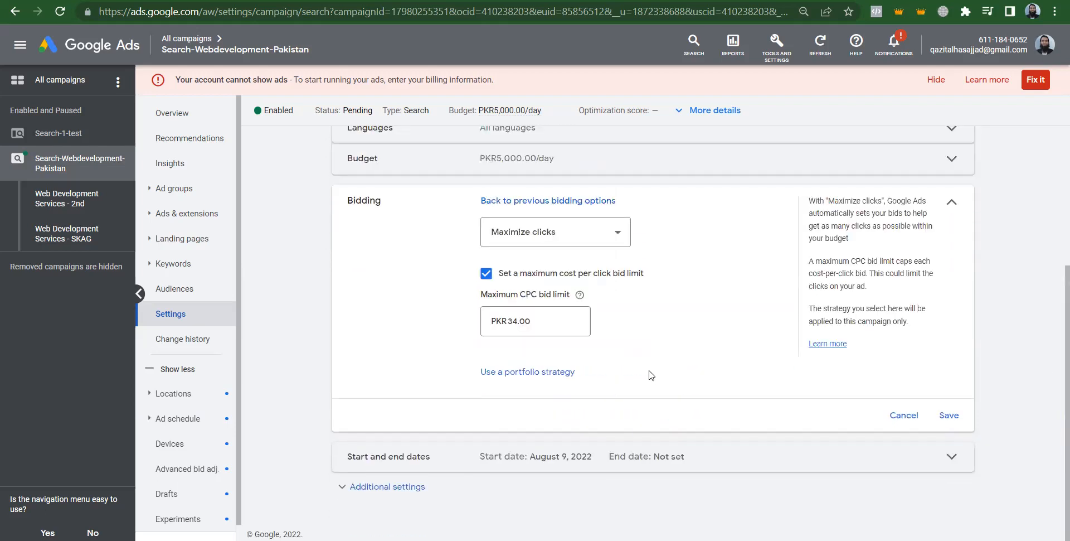
left_click(576, 232)
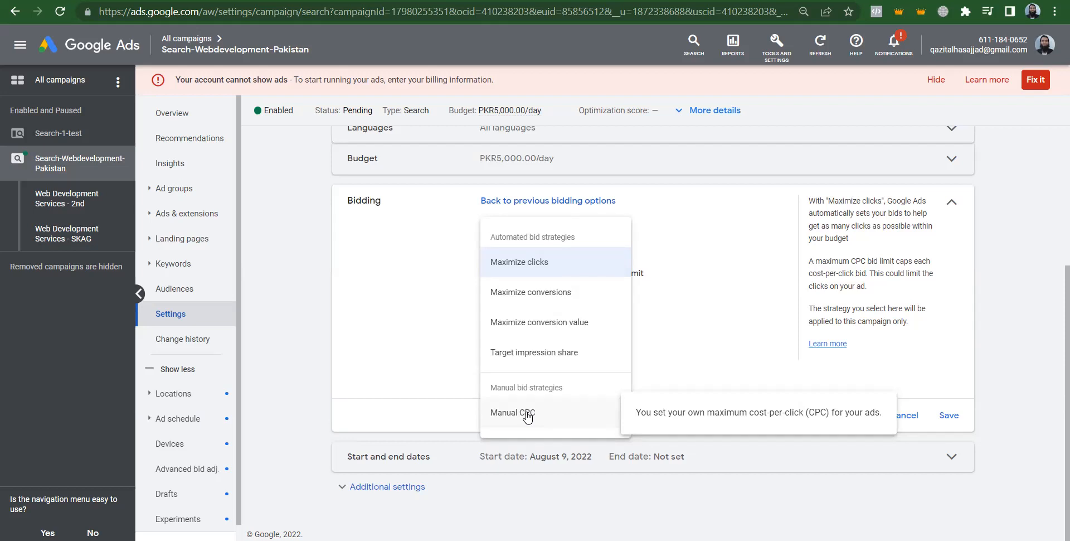
left_click(528, 413)
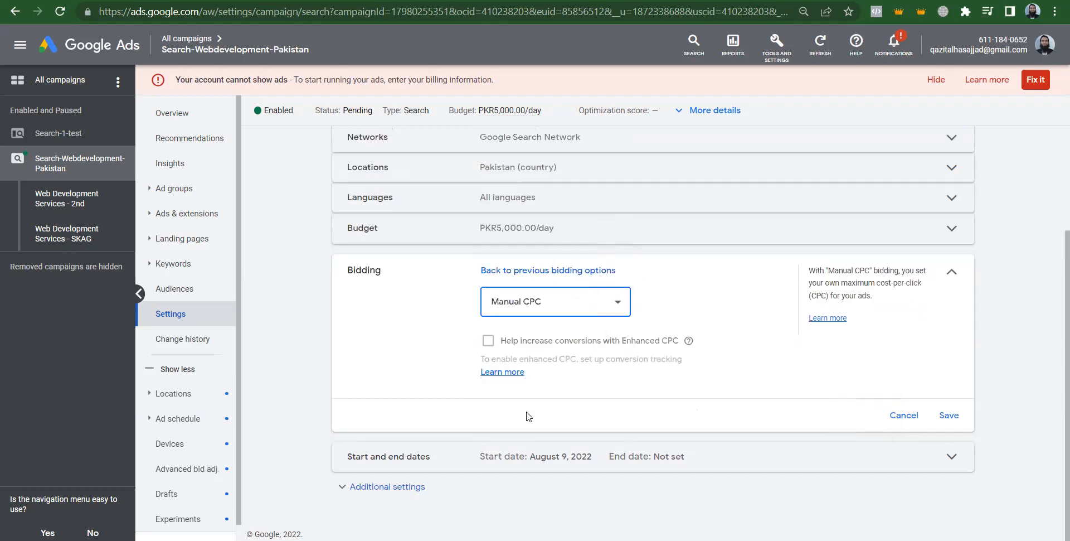
left_click(948, 417)
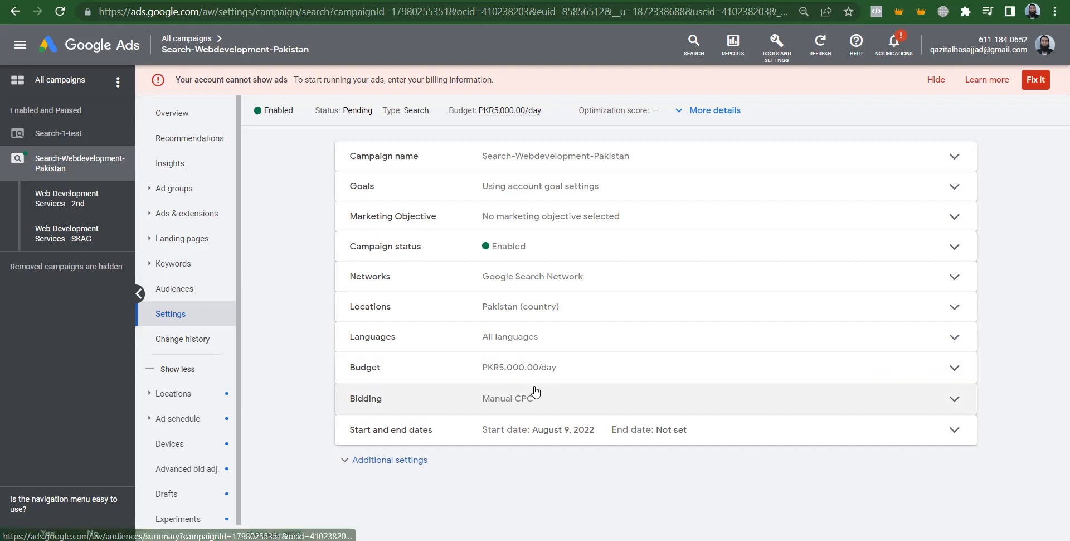
Step: Open the search keywords of the "Web Development Services - 2nd" ad group and copy the low-range bid of "web development services" from the Google Sheets spreadsheet
left_click(65, 205)
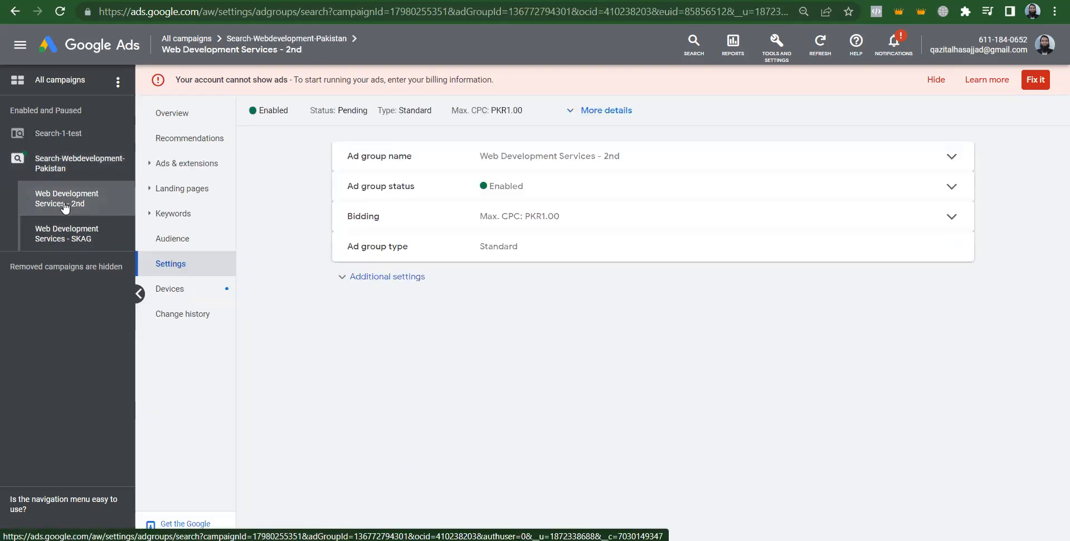
left_click(186, 213)
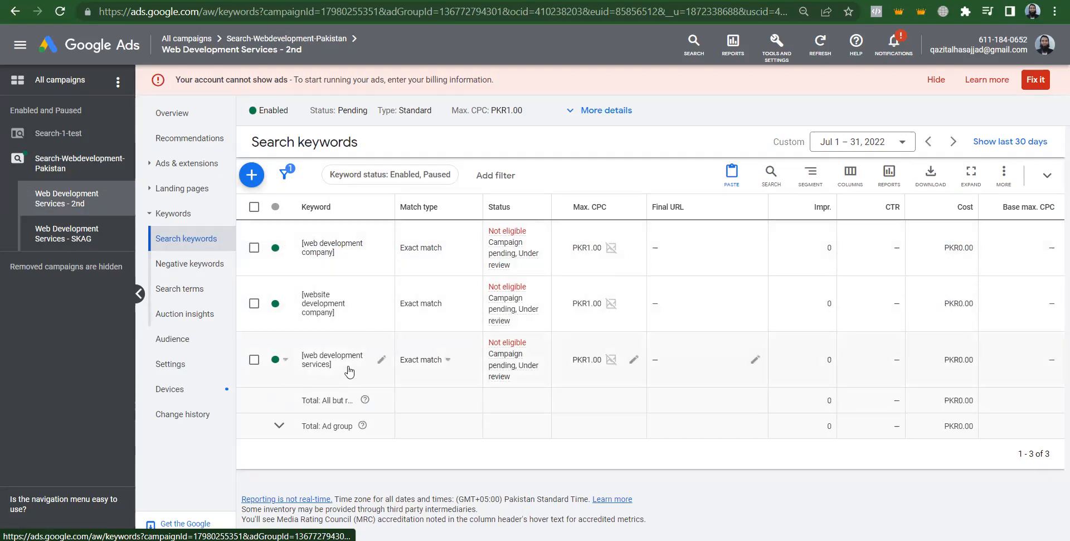
key("alt+Tab")
double_click(652, 212)
key("alt+Tab")
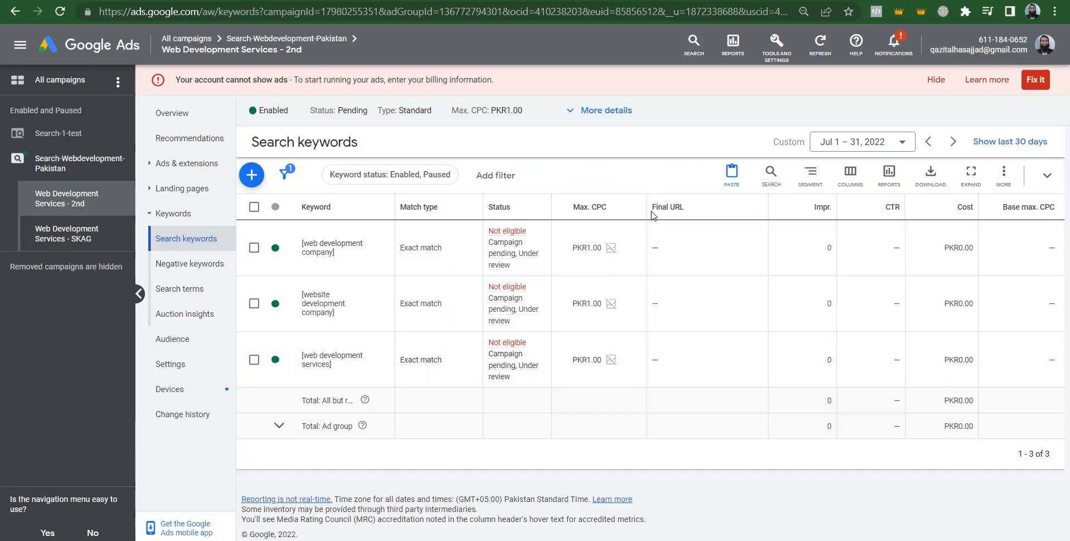
Step: Set the keyword-specific max. CPC of [web development services] to PKR34.25 and save it
left_click(640, 360)
type("'34.25")
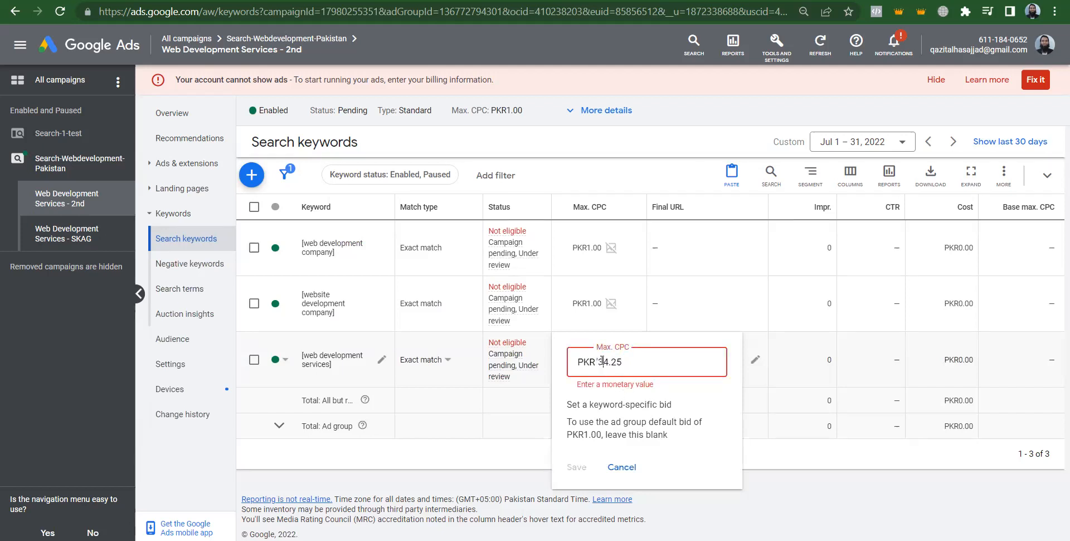
key("BackSpace")
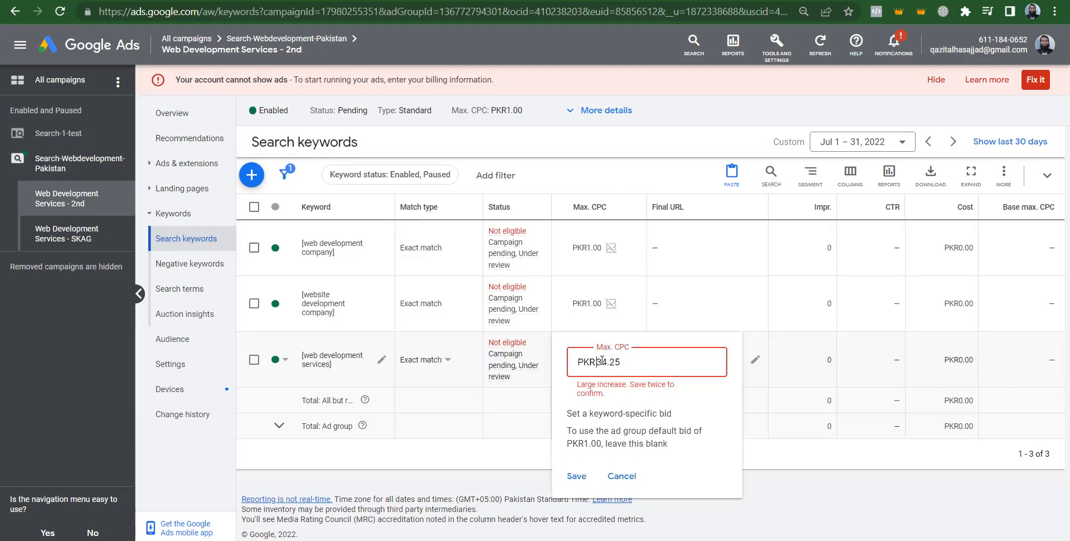
left_click(577, 475)
left_click(577, 476)
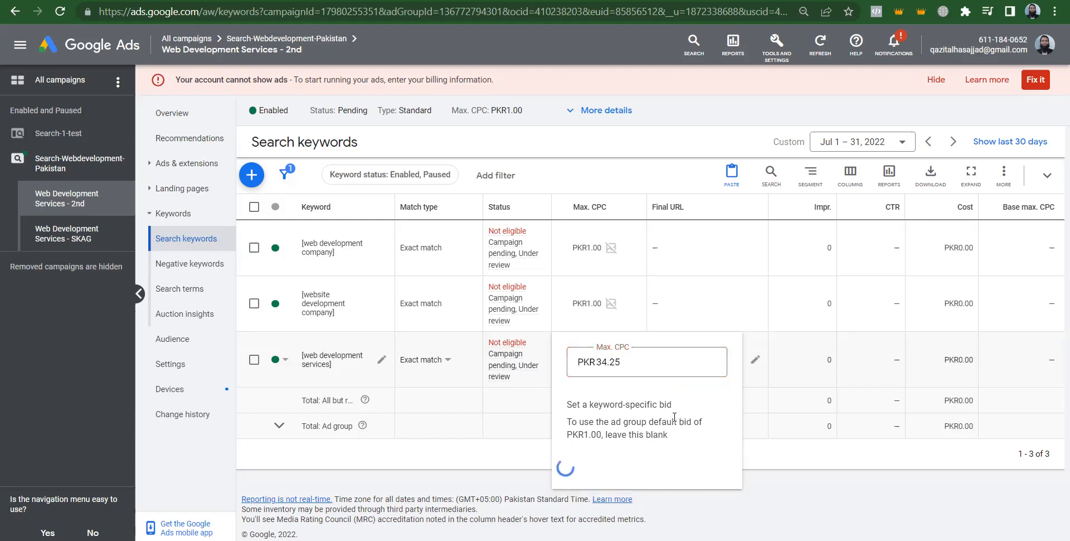
Step: Round the max. CPC of [web development services] down to PKR34.00
left_click(639, 365)
key("BackSpace")
key("BackSpace")
key("BackSpace")
key("Return")
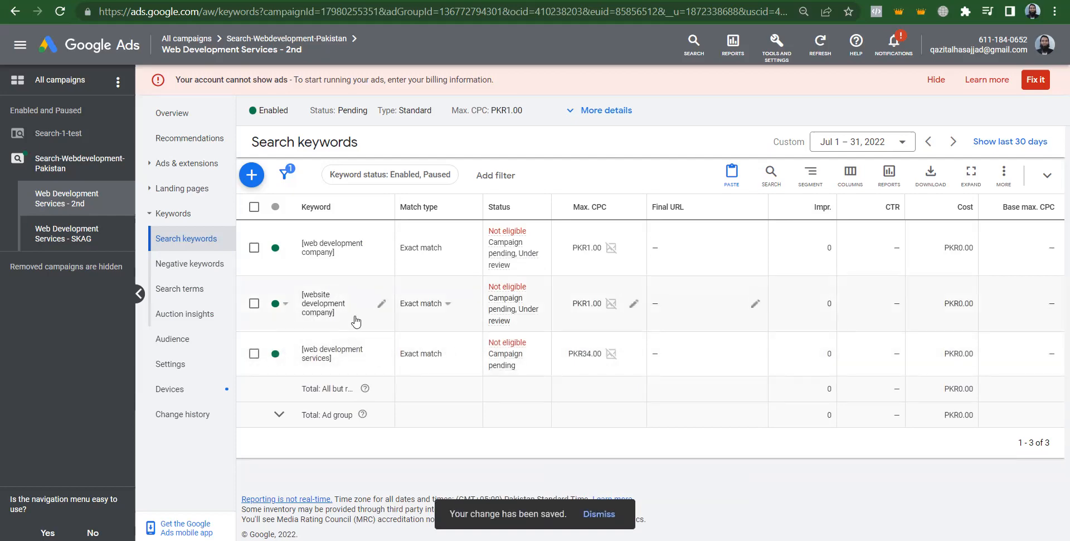
Step: Check the low-range top of page bid of "web development company" in the Google Sheets spreadsheet and return to Google Ads
key("alt+Tab")
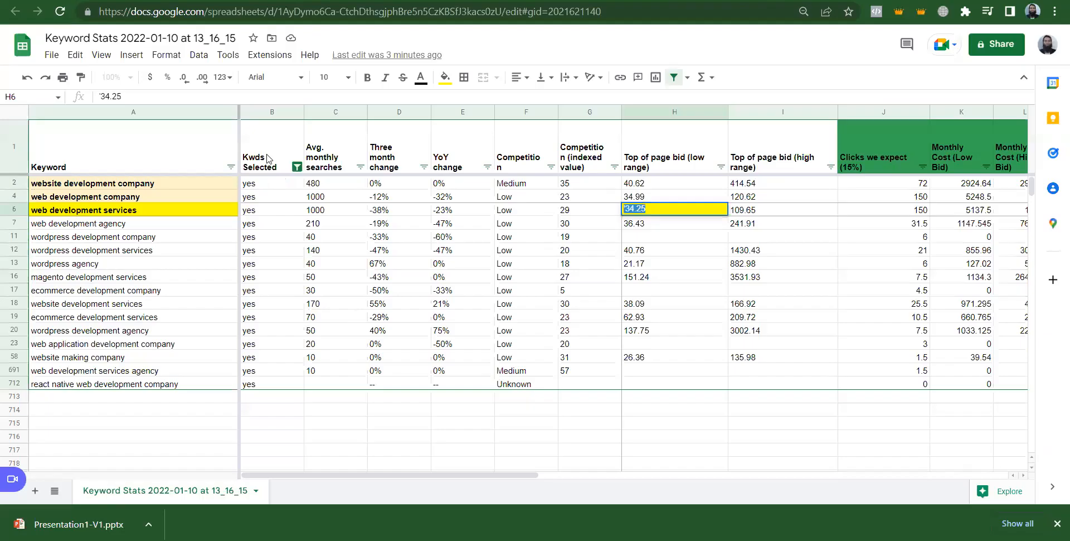
double_click(653, 196)
key("alt+Tab")
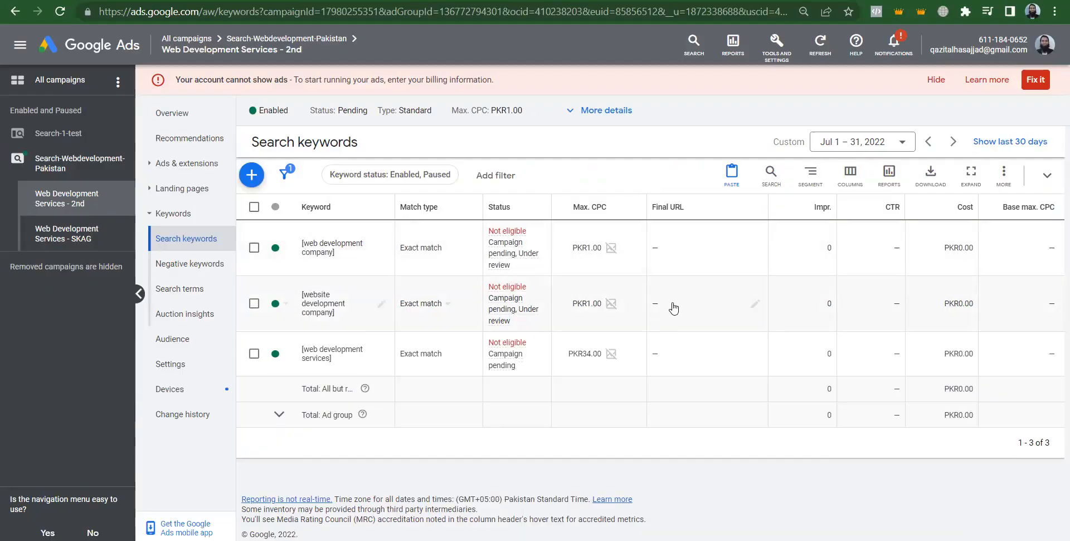
Step: Set the keyword-specific max. CPC of [website development company] to PKR35.00 and confirm the large increase
left_click(635, 306)
type("34")
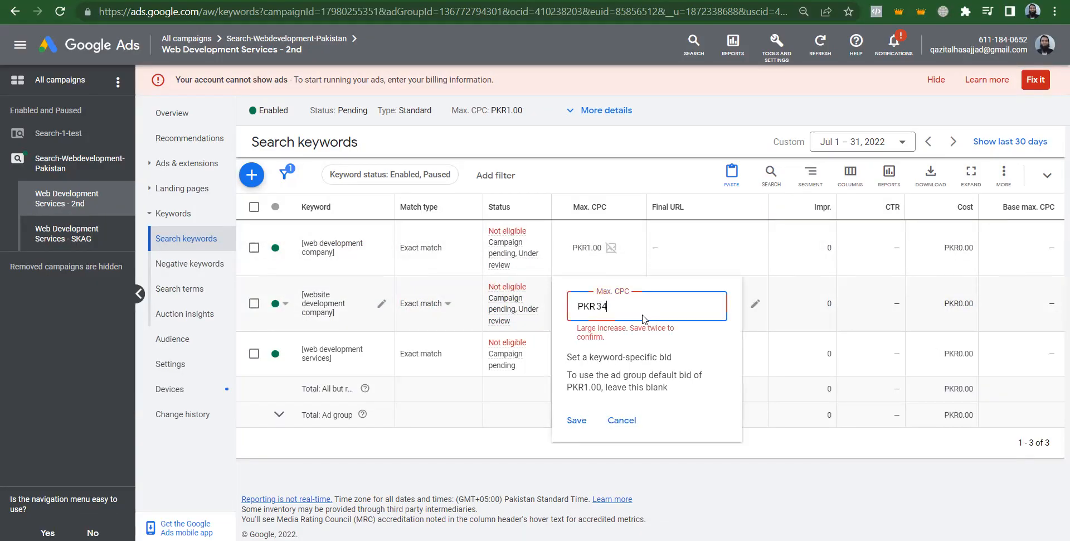
key("BackSpace")
type("5")
left_click(571, 421)
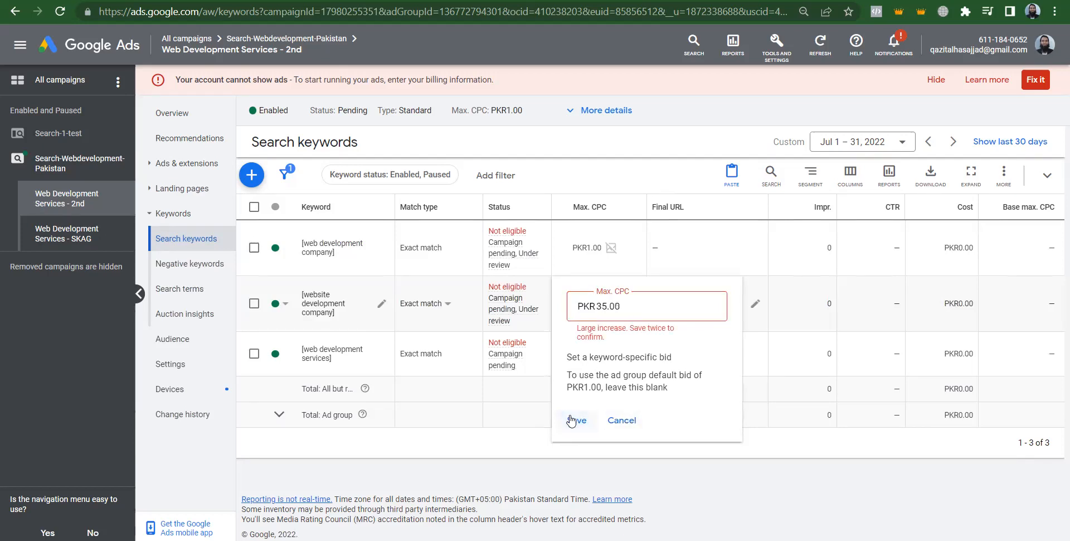
left_click(571, 421)
Step: Compare the company keywords and their low-range bids in the Google Sheets spreadsheet with the keyword list in Google Ads
key("alt+Tab")
key("alt+Tab")
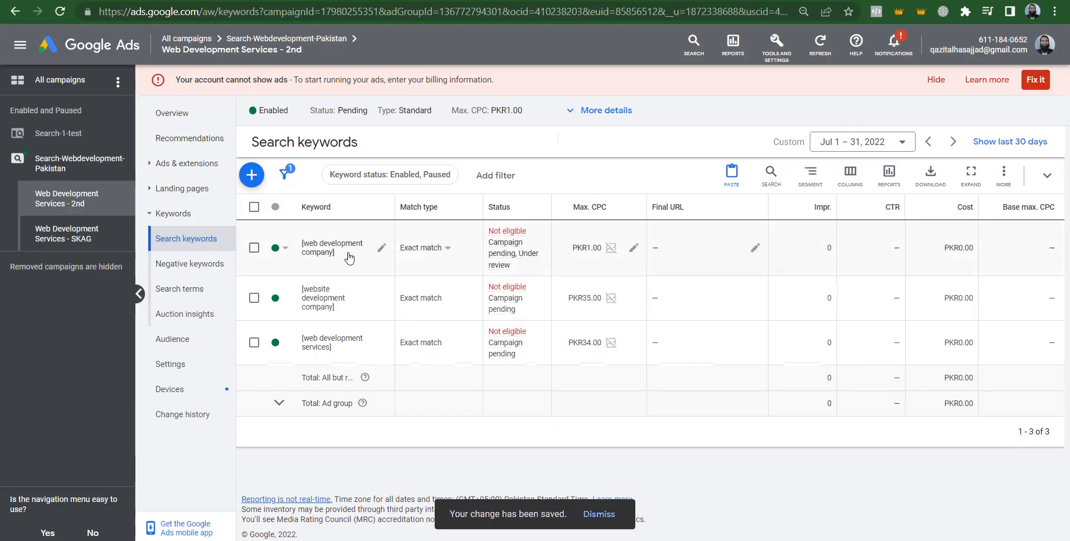
key("alt+Tab")
key("alt+Tab")
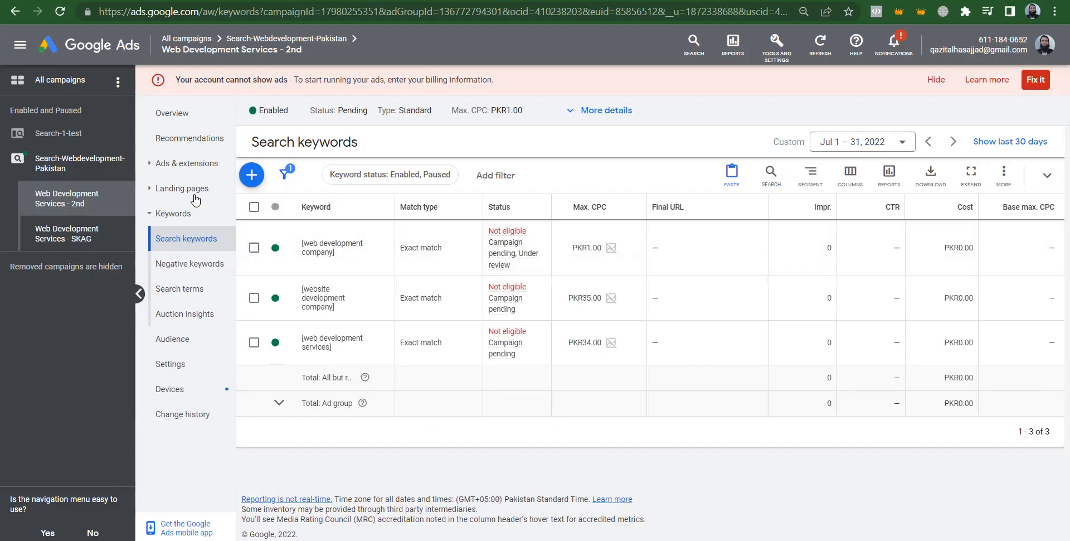
key("alt+Tab")
left_click(182, 184)
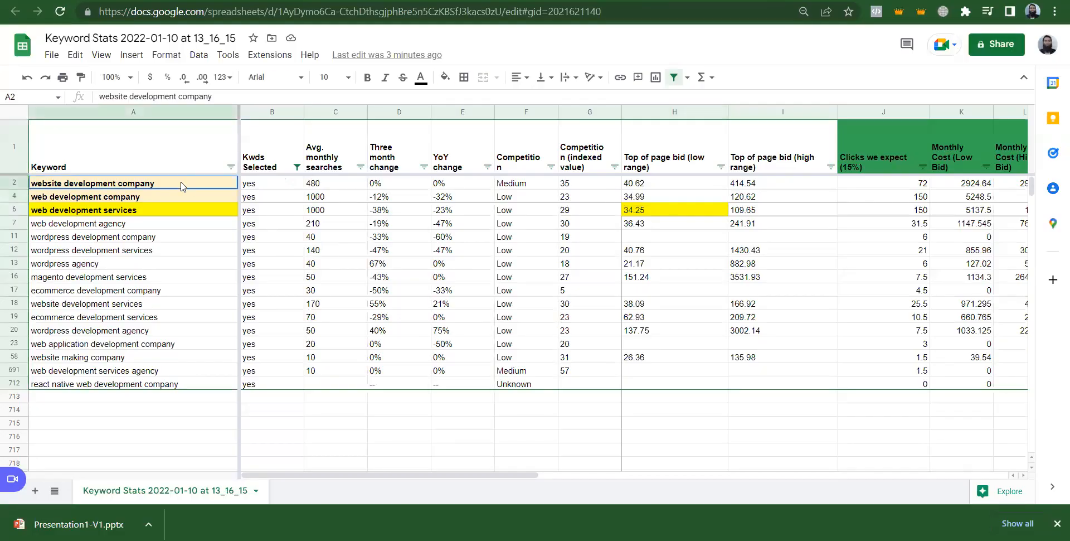
key("alt+Tab")
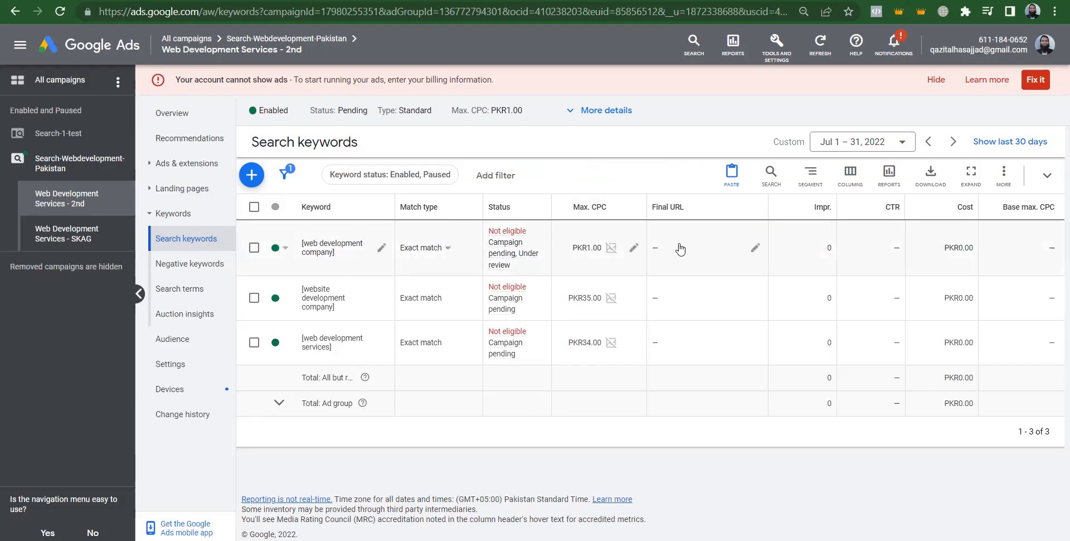
key("alt+Tab")
key("alt+Tab")
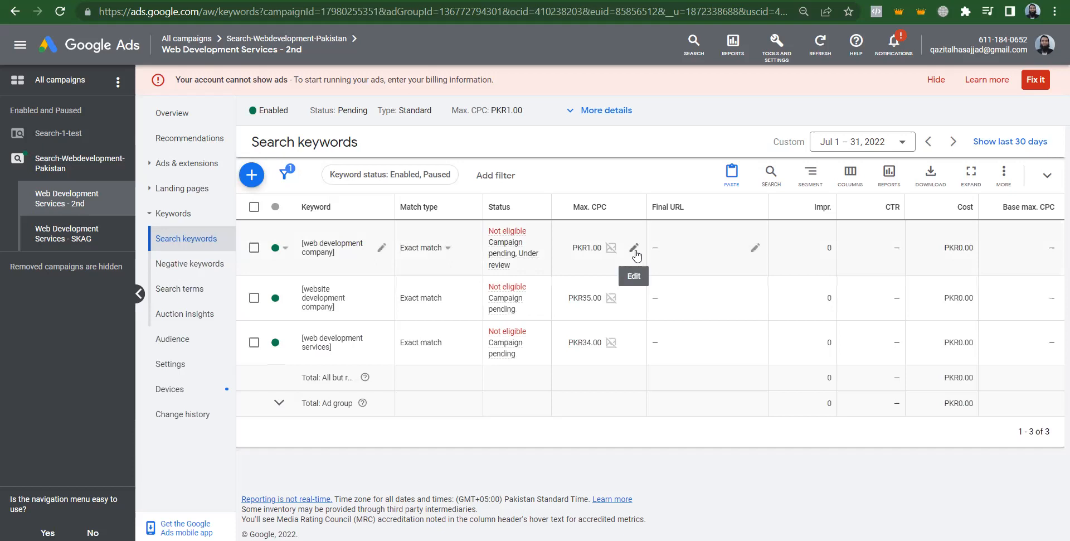
Step: Set the keyword-specific max. CPC of [web development company] to PKR40.00 and confirm the large increase
left_click(634, 250)
type("40")
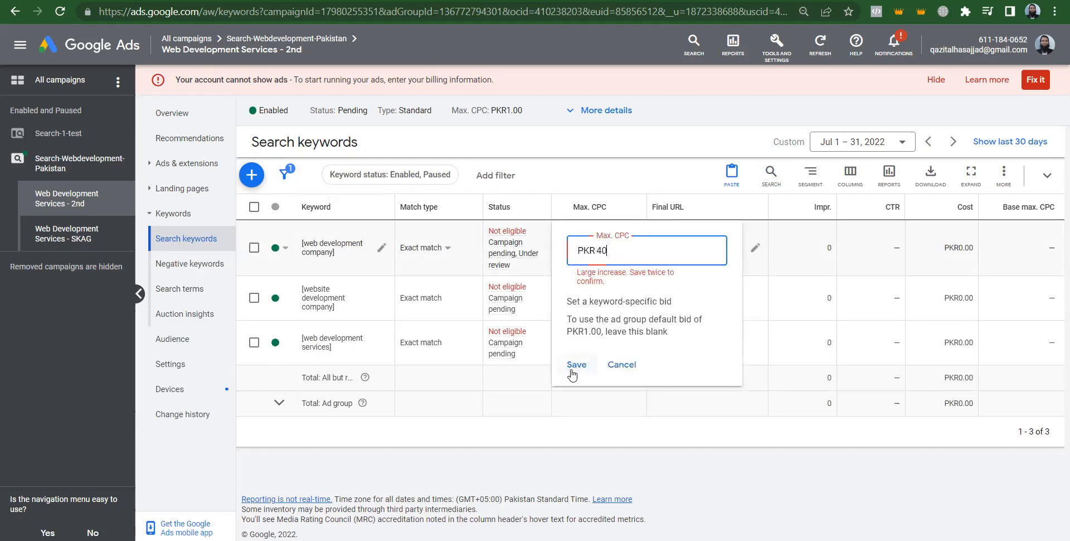
left_click(571, 368)
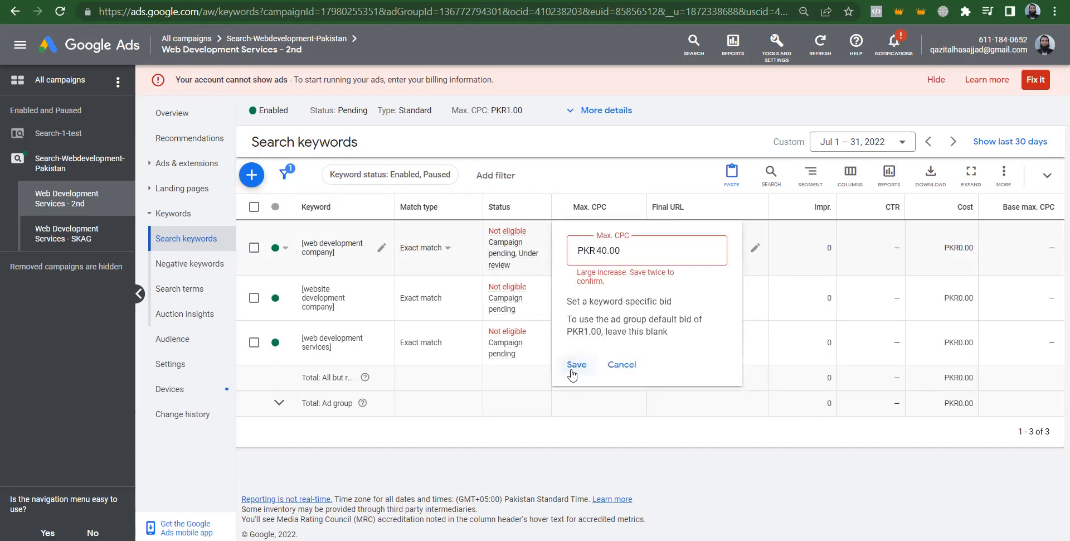
left_click(573, 368)
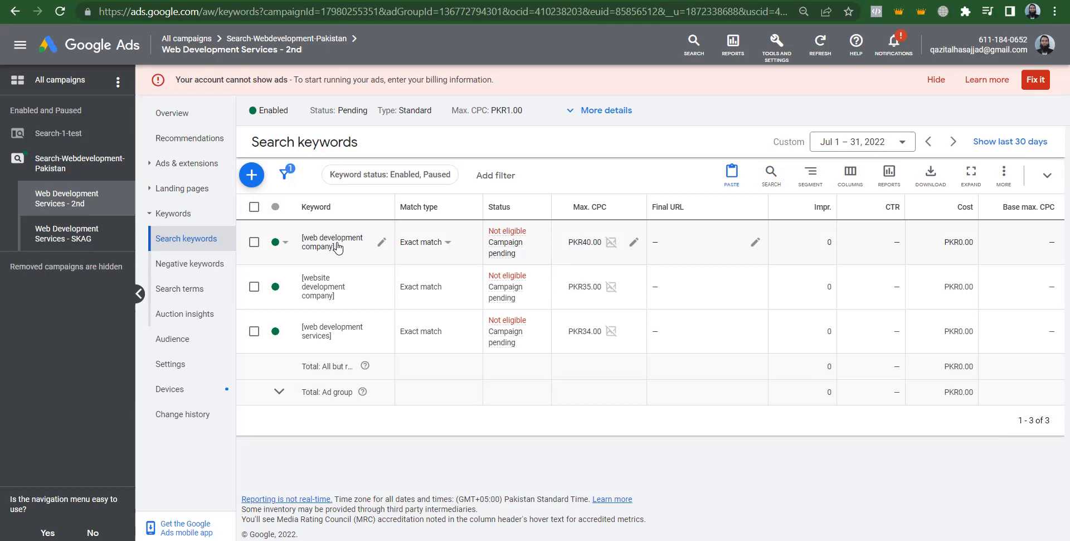
Step: Read the explanation of the Max. CPC column and switch to the Google Sheets spreadsheet
mouse_move(588, 209)
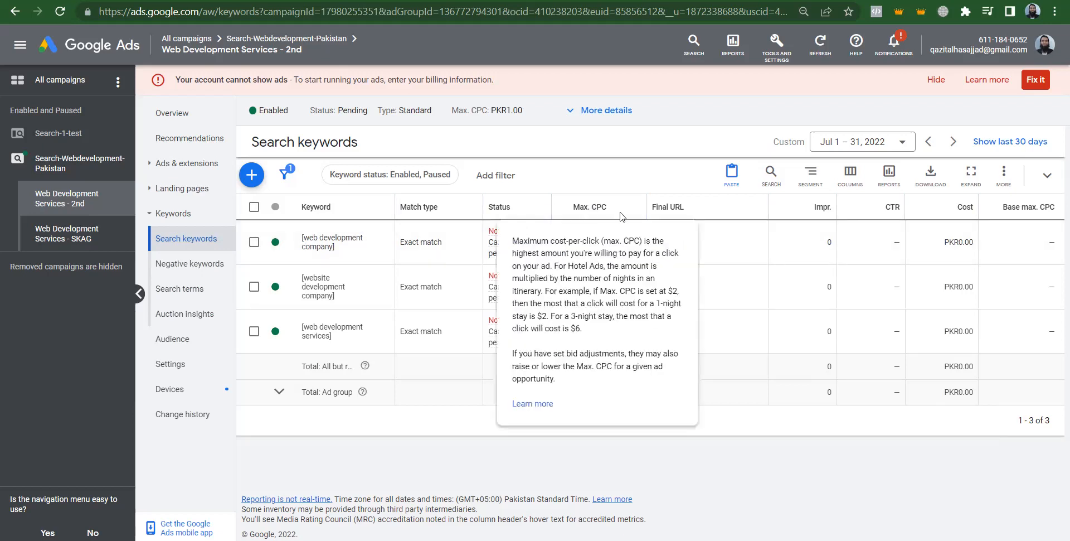
key("alt+Tab")
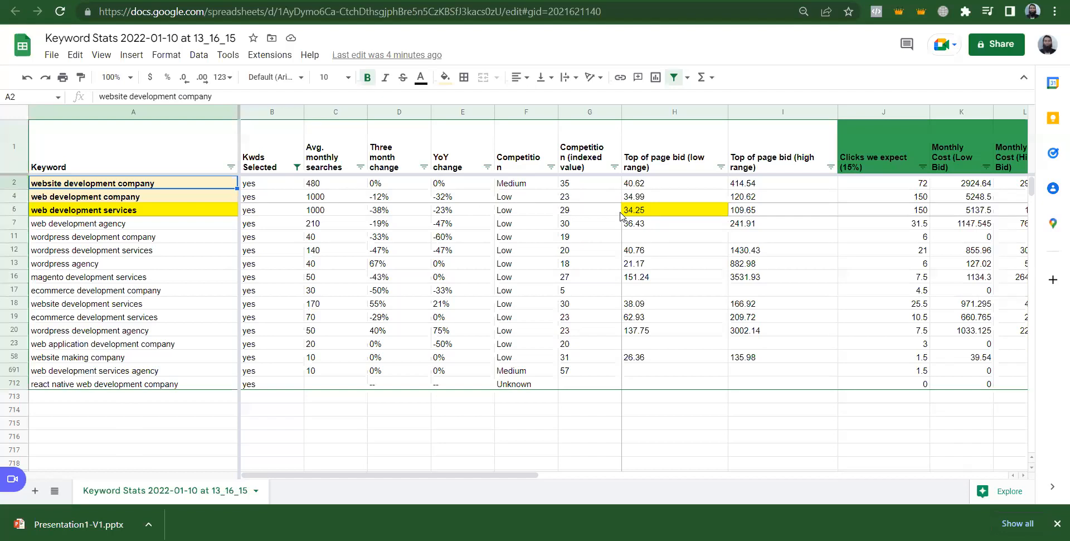
Step: Examine the low-range top of page bids for website development company, web development company and web development services in the spreadsheet
left_click(662, 184)
key("shift+Down")
key("shift+Down")
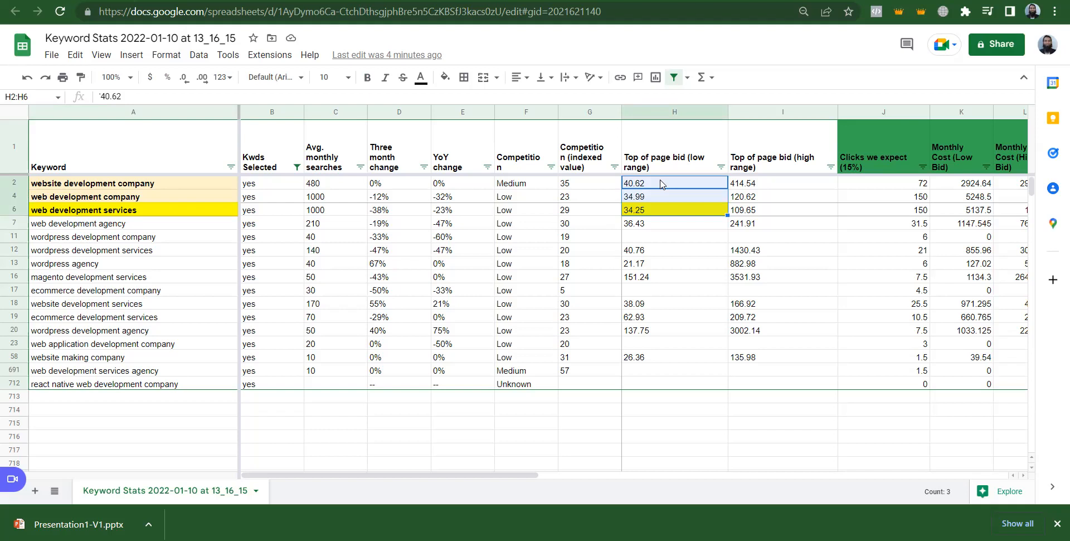
key("Home")
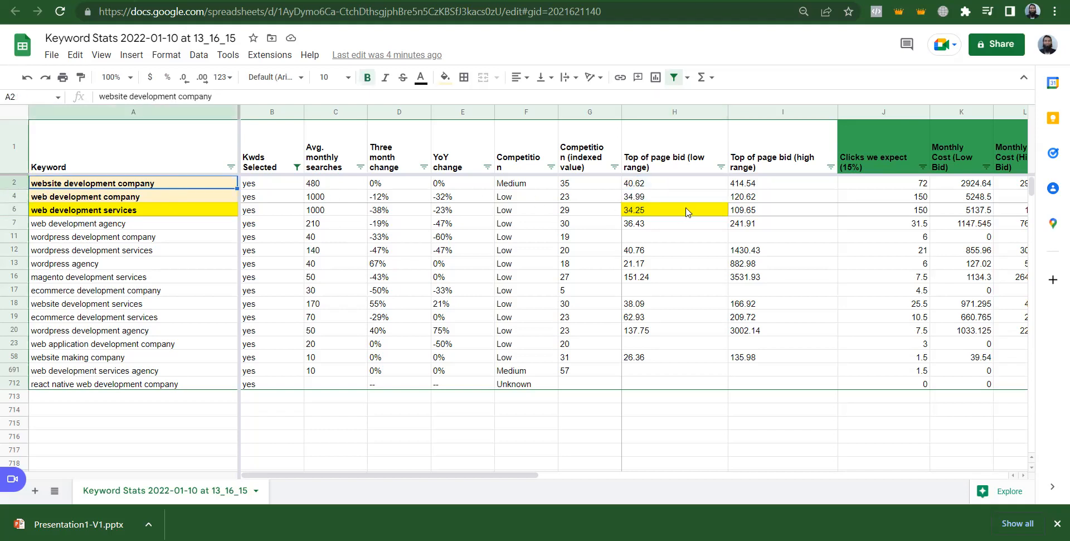
left_click(650, 184)
Step: Switch to Google Ads and open the ad groups list of the Search-Webdevelopment-Pakistan campaign
key("alt+Tab")
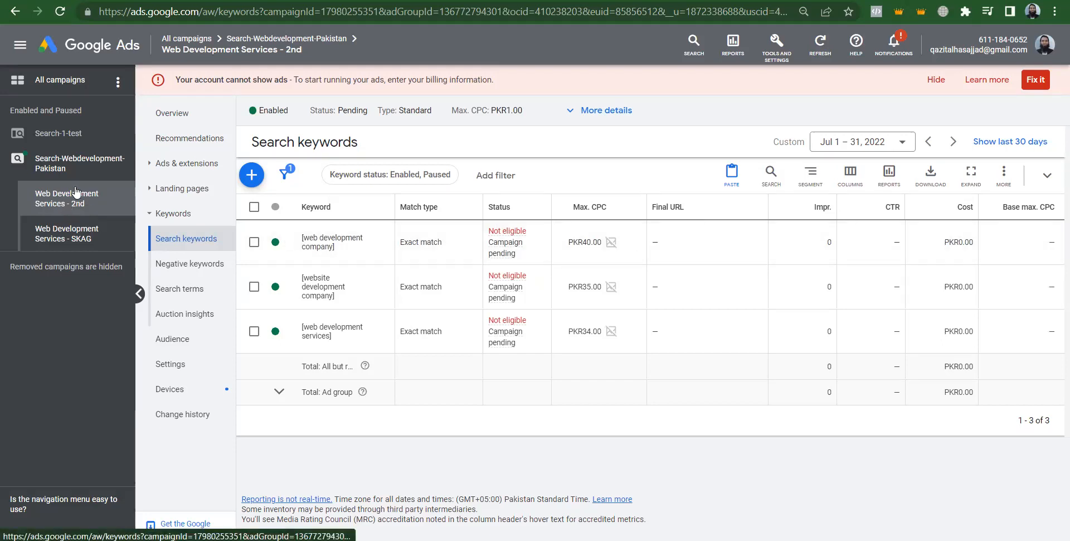
left_click(75, 168)
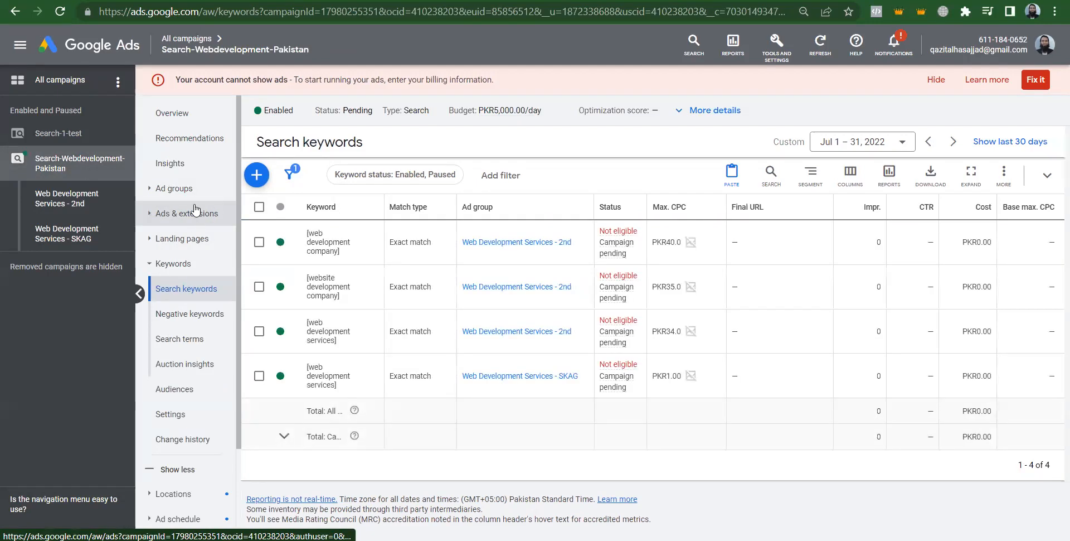
left_click(189, 188)
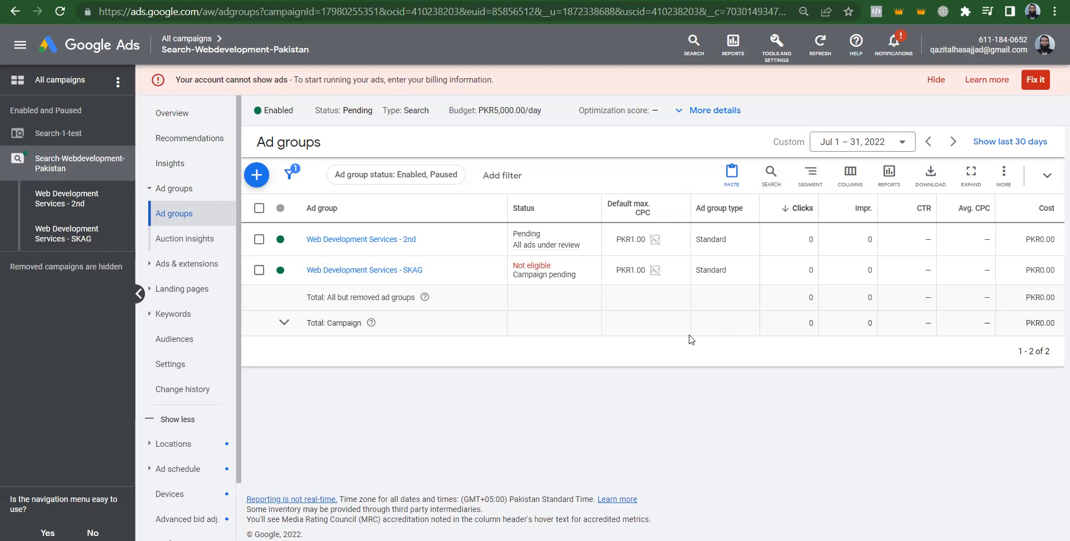
left_click(263, 176)
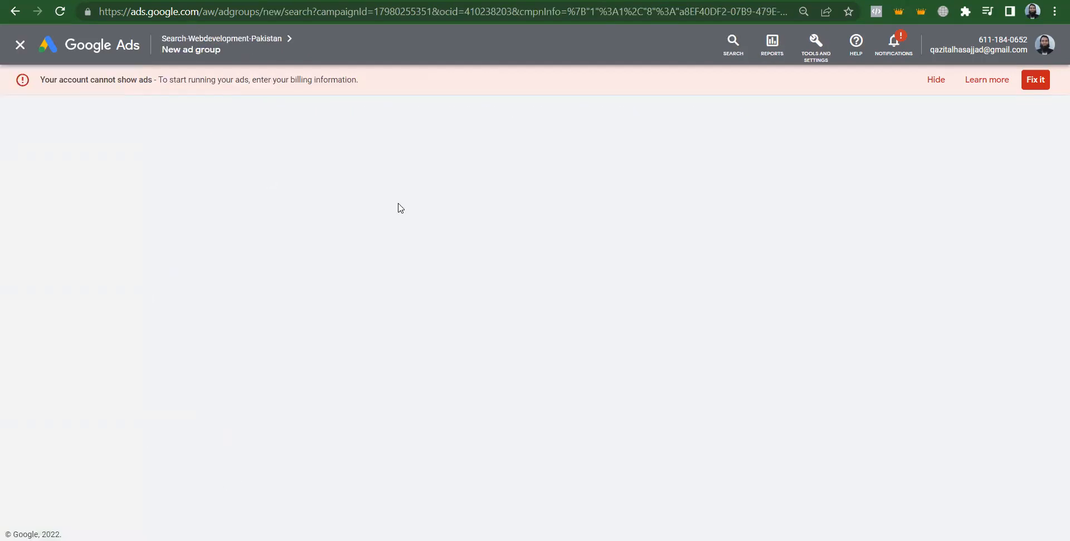
left_click(21, 46)
left_click(674, 311)
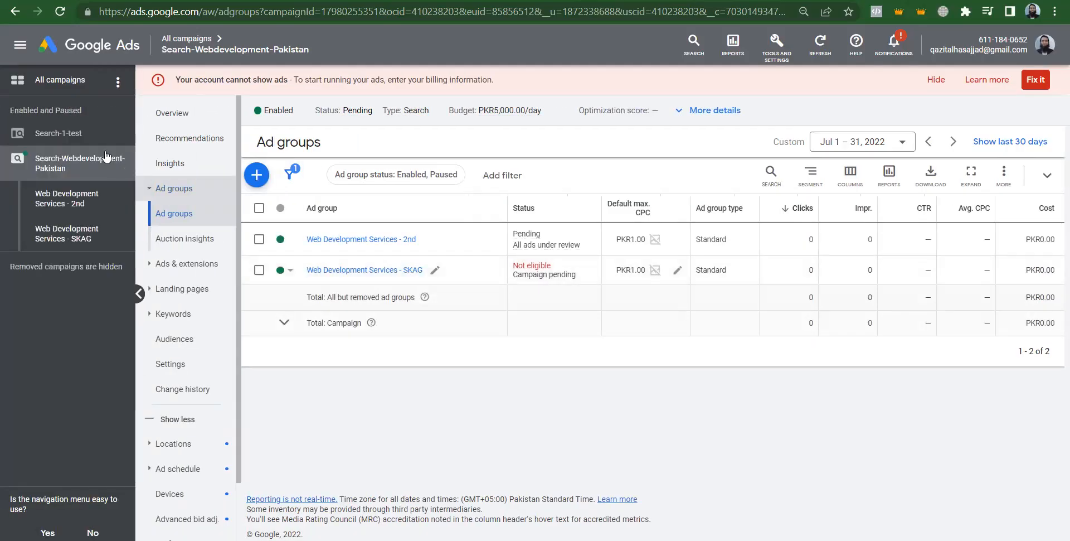
left_click(68, 160)
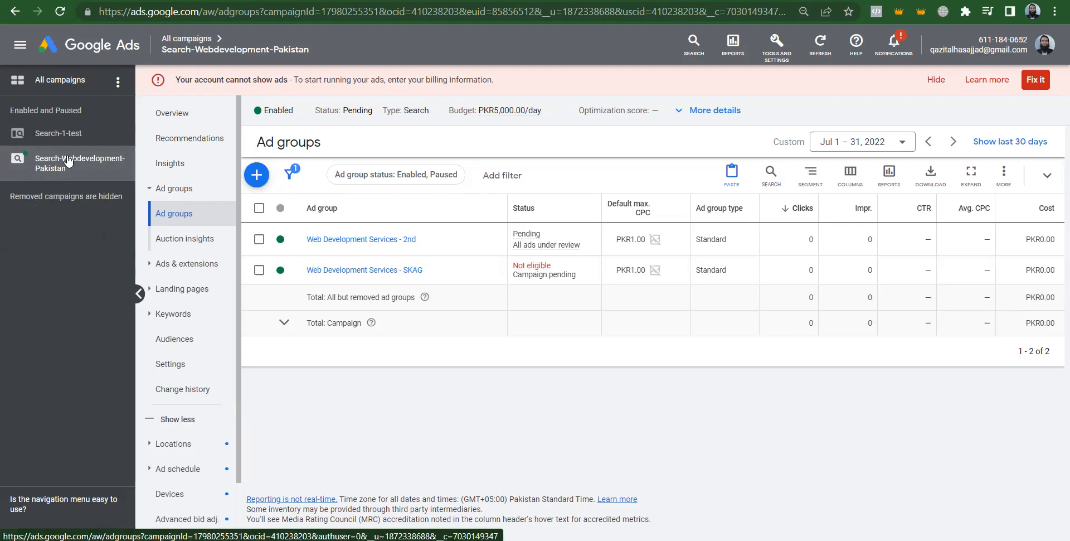
left_click(68, 161)
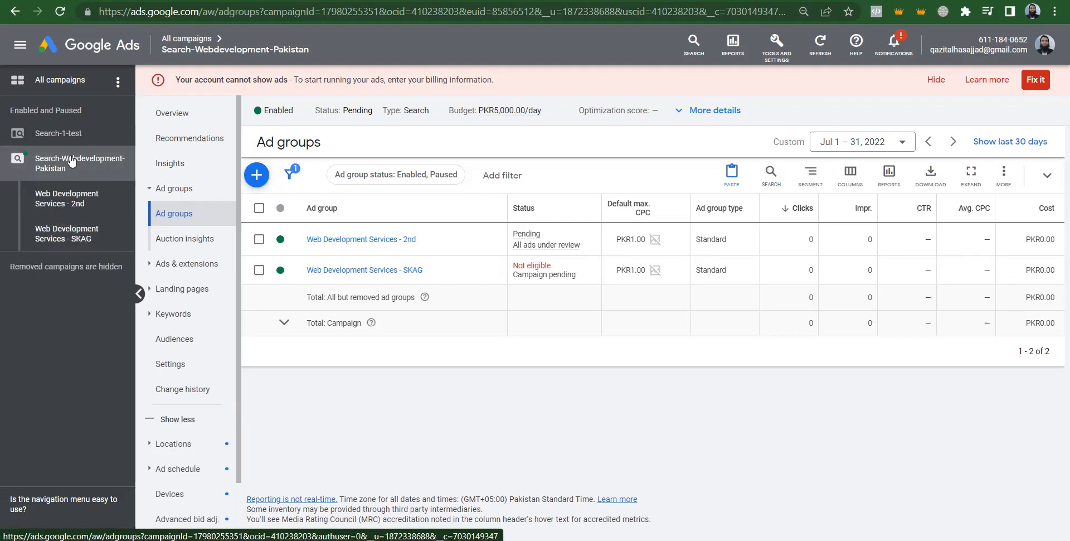
left_click(72, 161)
left_click(72, 161)
Step: Start a new ad group in the Search-Webdevelopment-Pakistan campaign and clear its prefilled name
left_click(179, 221)
left_click(257, 175)
triple_click(358, 291)
key("BackSpace")
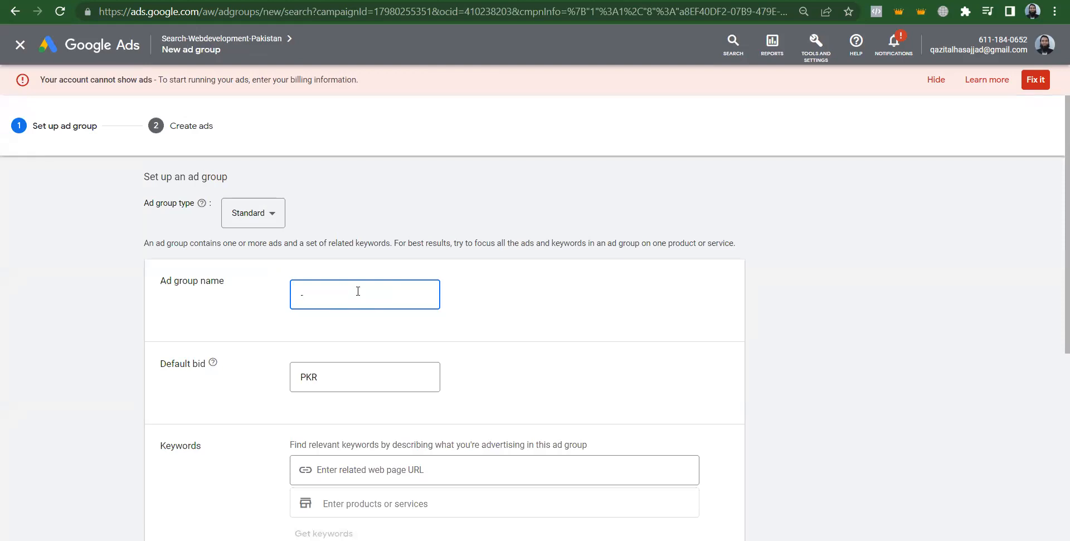
key("BackSpace")
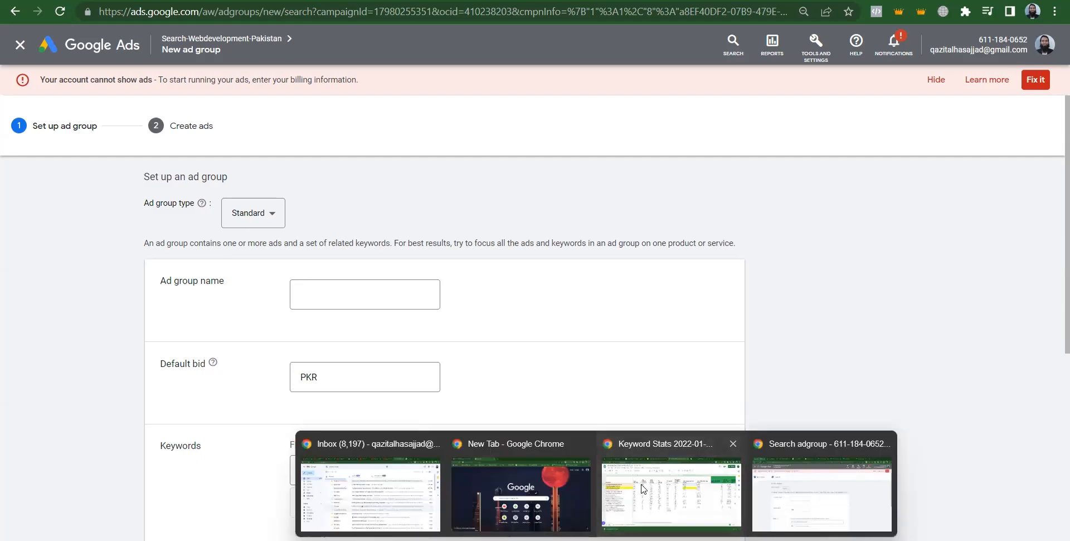
Step: Copy the keyword magento development services from the Google Sheets spreadsheet and name the Google Ads ad group "Magento development services"
left_click(669, 485)
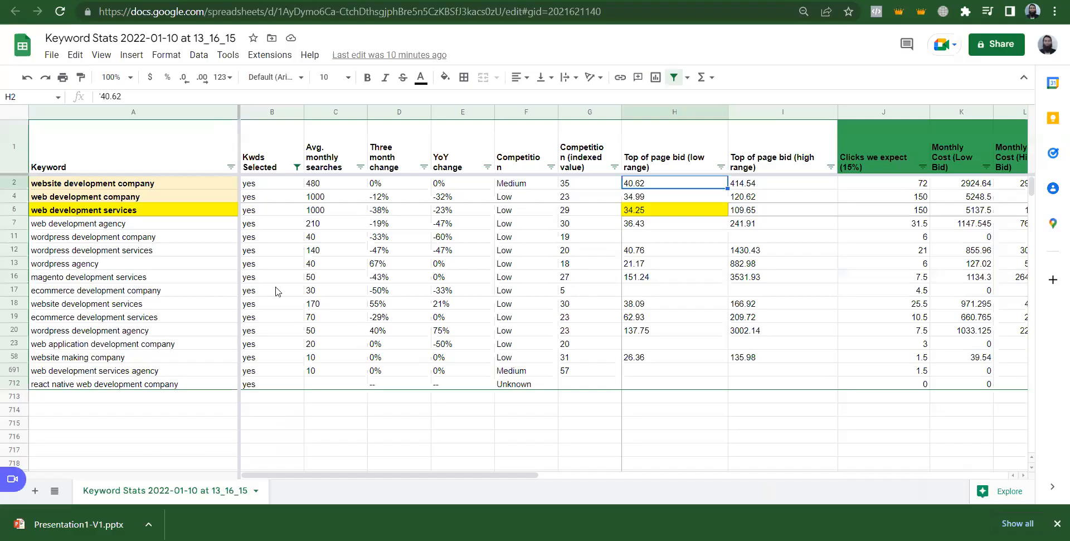
left_click(80, 278)
key("ctrl+c")
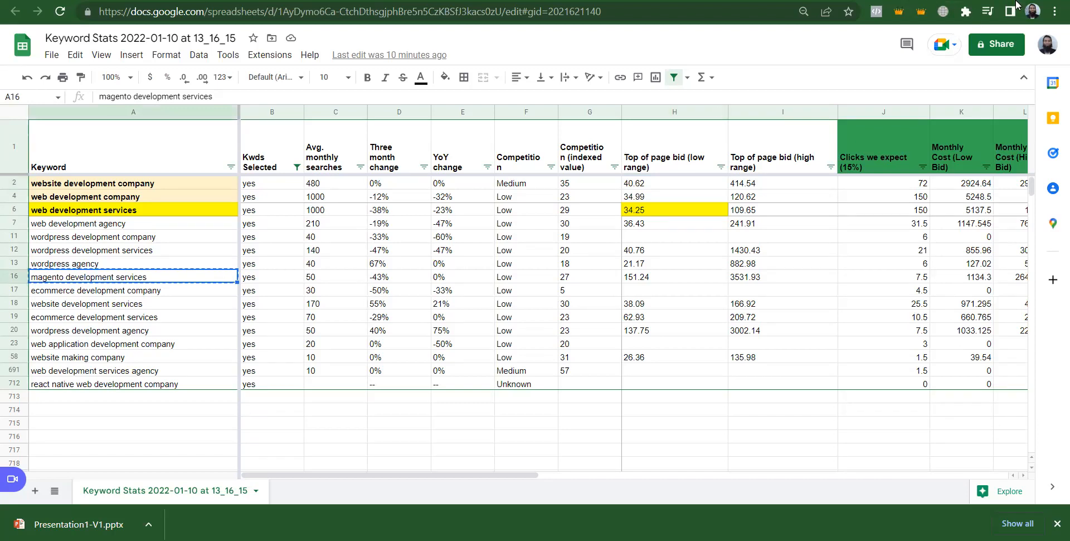
left_click(597, 540)
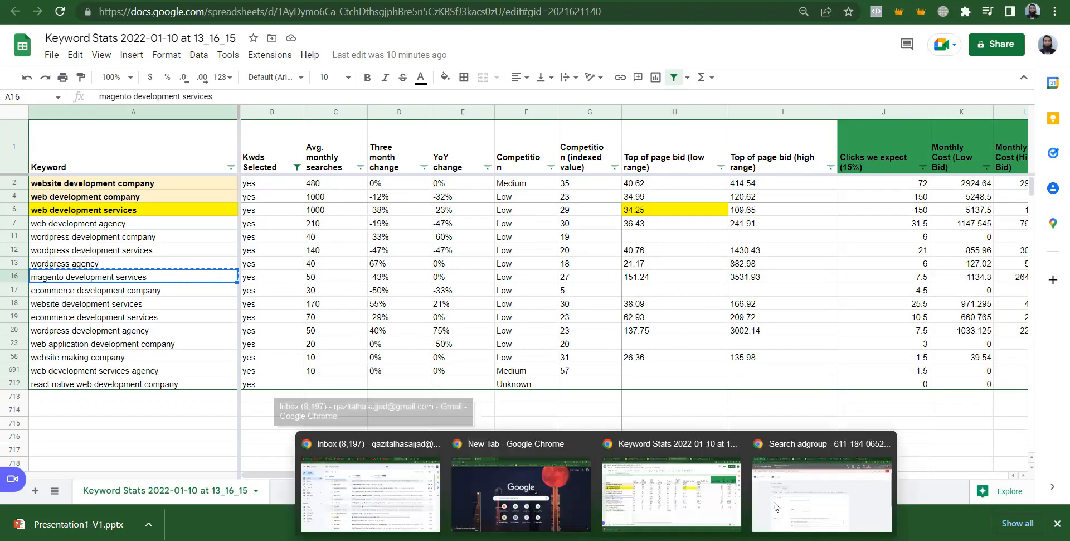
left_click(812, 504)
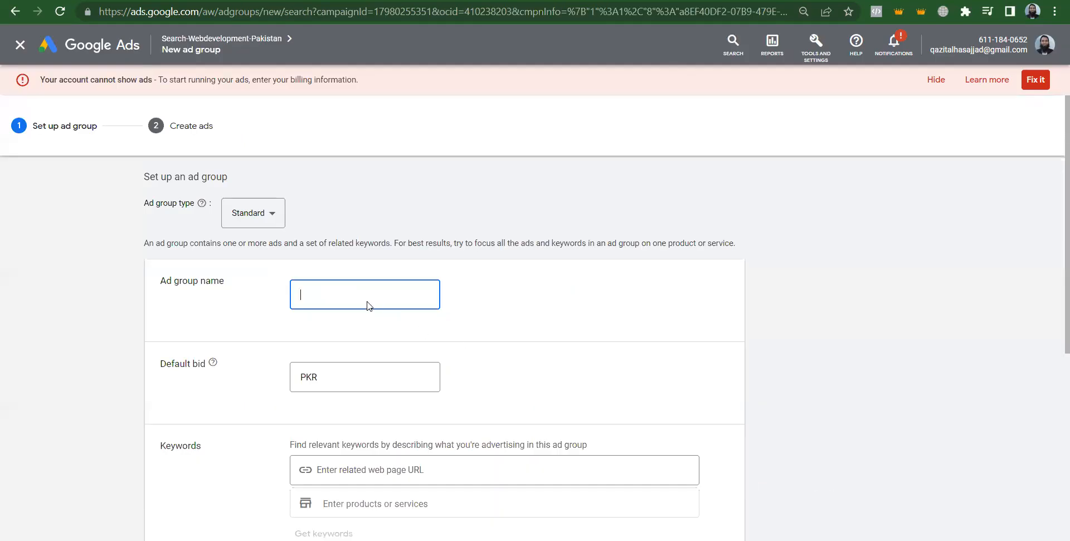
type("magento development services")
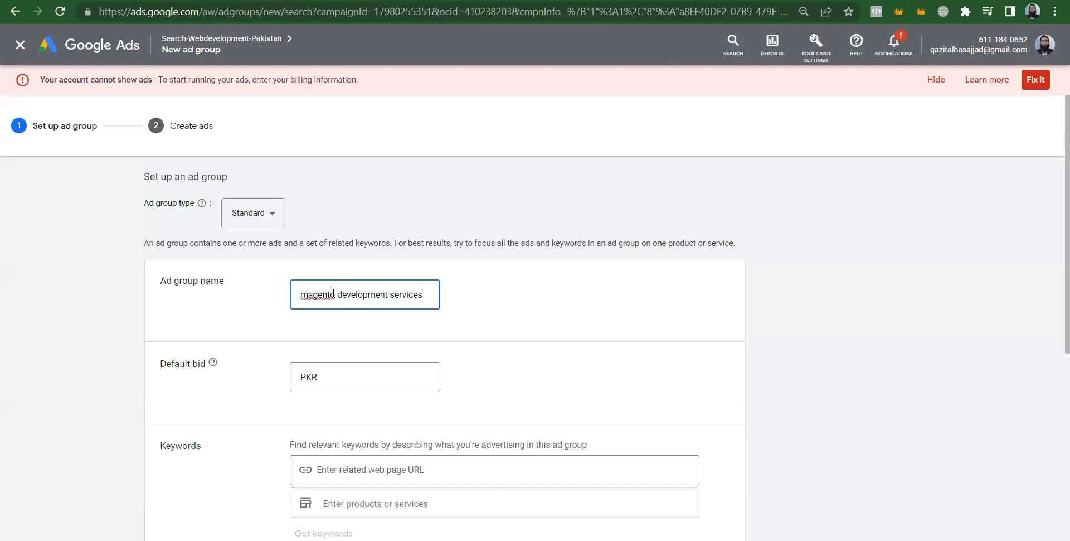
key("shift+Right")
type("M")
Step: Look up the low-range bid for magento development services in the spreadsheet and enter PKR151.24 as the ad group's default bid
left_click(363, 387)
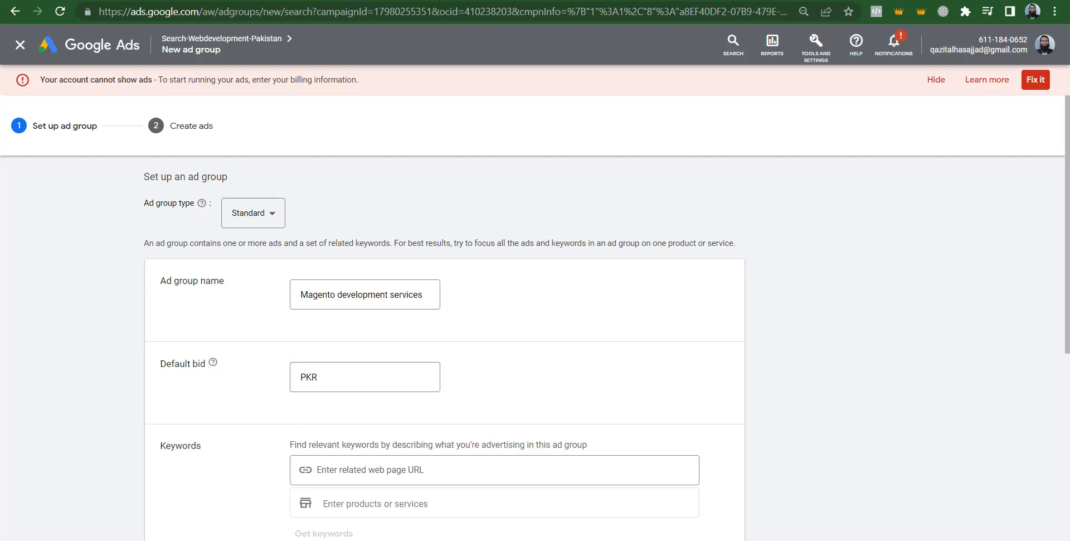
mouse_move(596, 538)
left_click(645, 488)
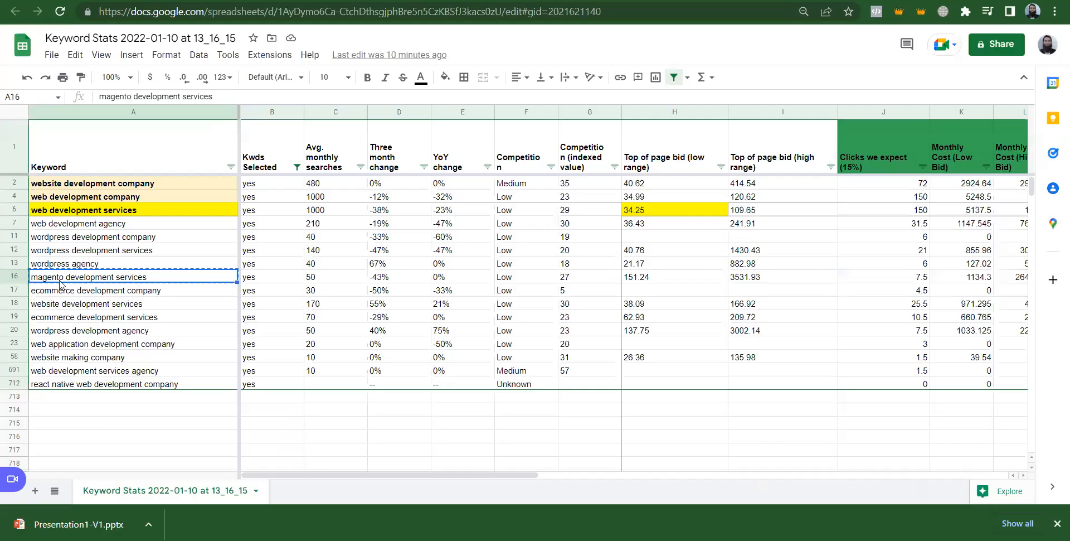
left_click(10, 274)
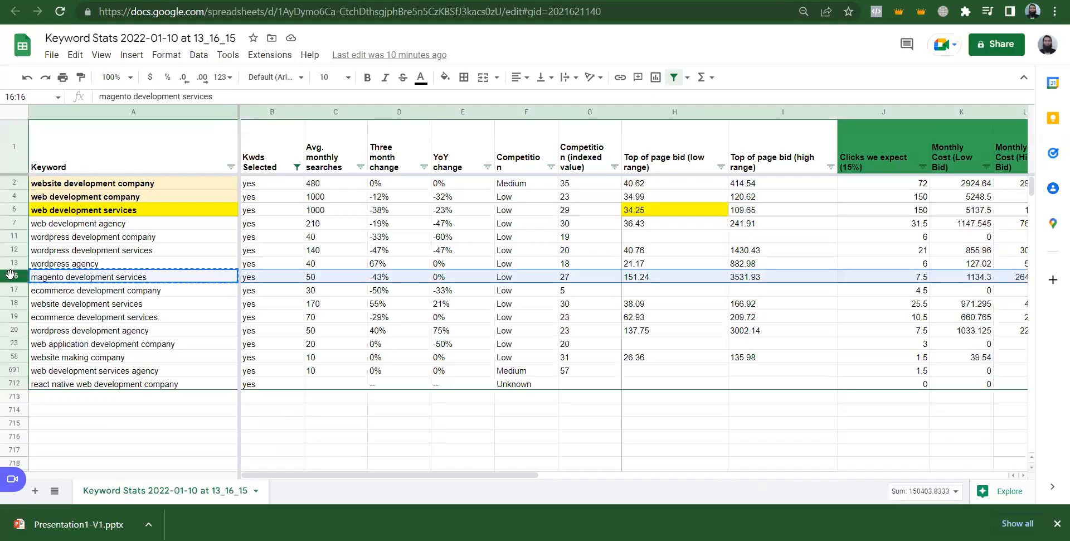
left_click(658, 279)
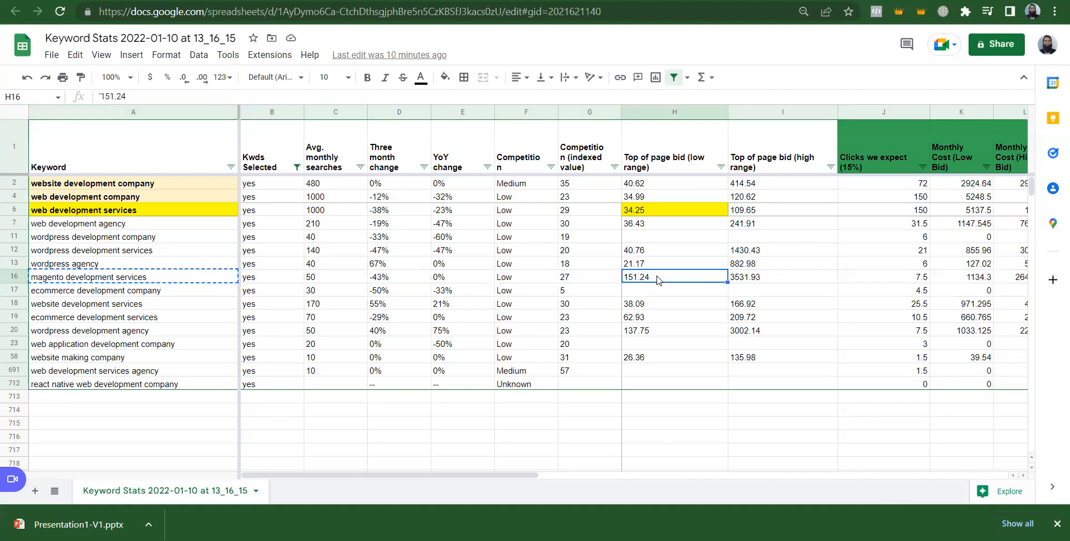
mouse_move(596, 538)
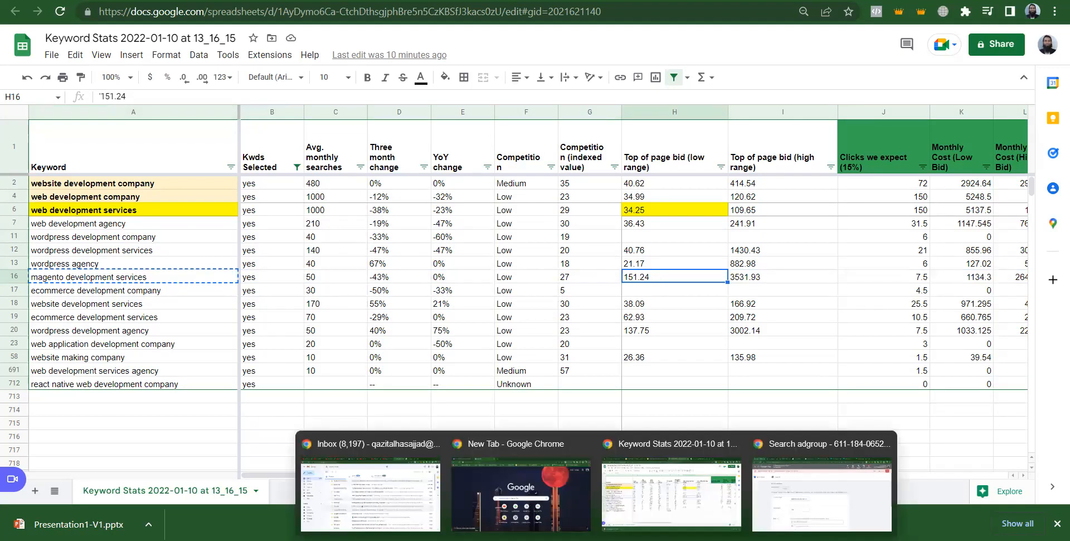
left_click(823, 485)
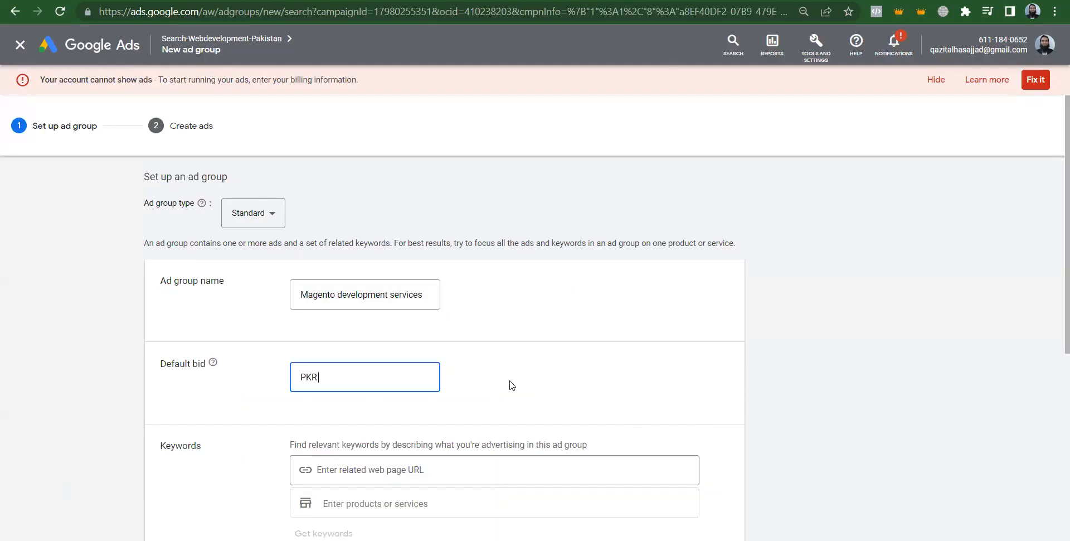
type("151.24")
right_click(1055, 325)
left_click(796, 376)
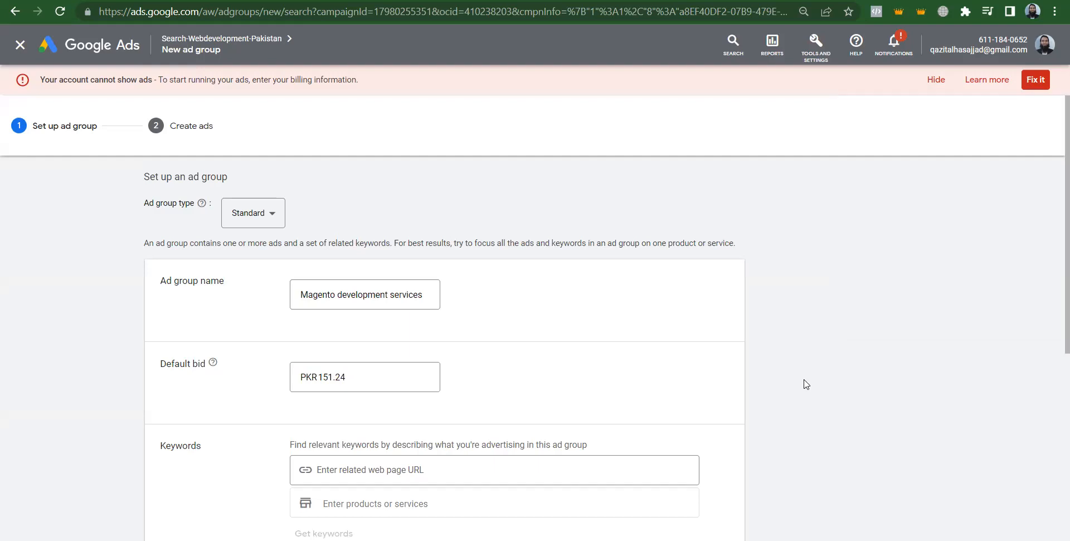
Step: Enter the exact-match keyword [magento development services] in the ad group's keyword list
scroll(804, 384, "down", 5)
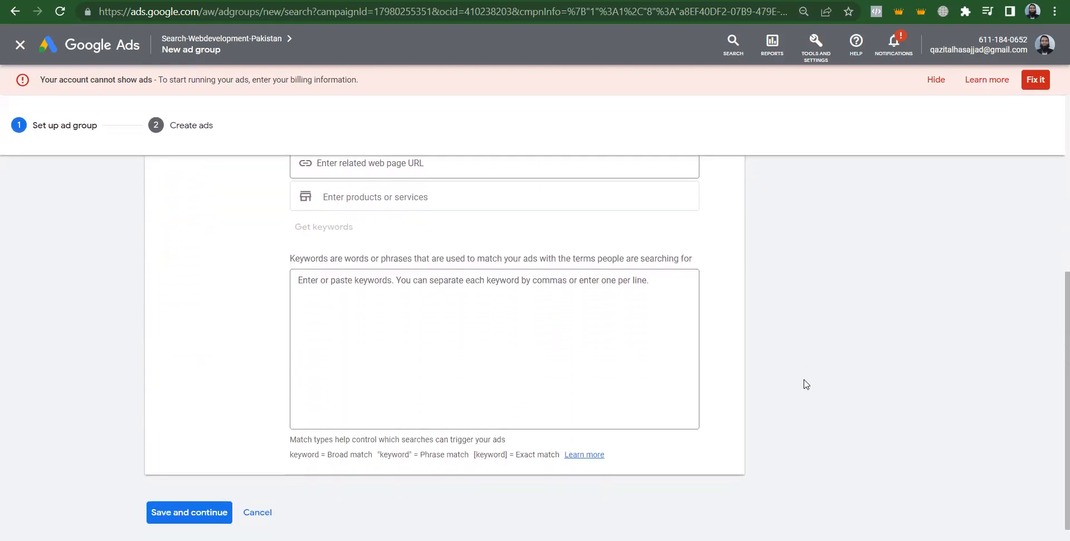
scroll(804, 384, "up", 3)
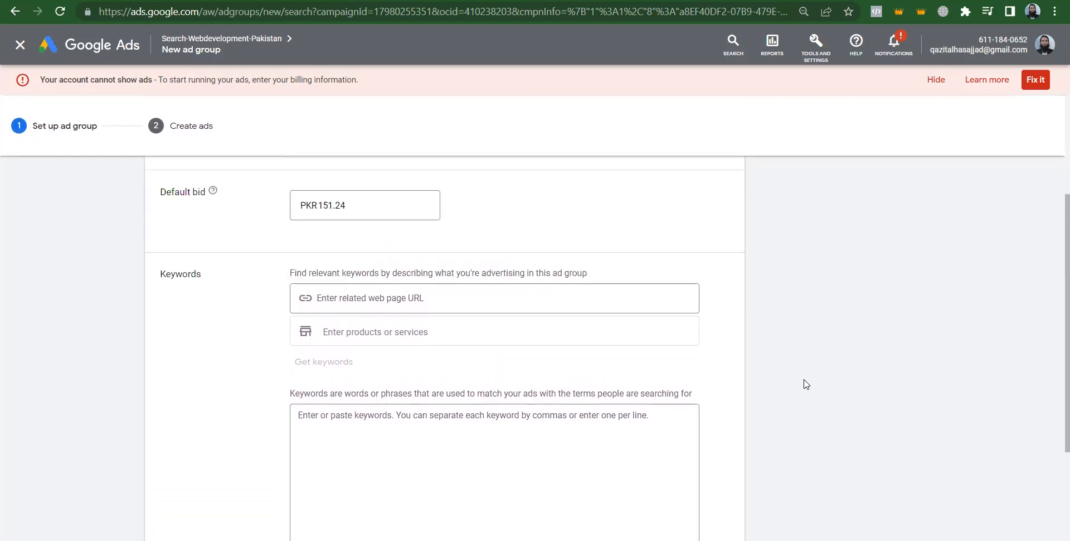
scroll(804, 384, "down", 2)
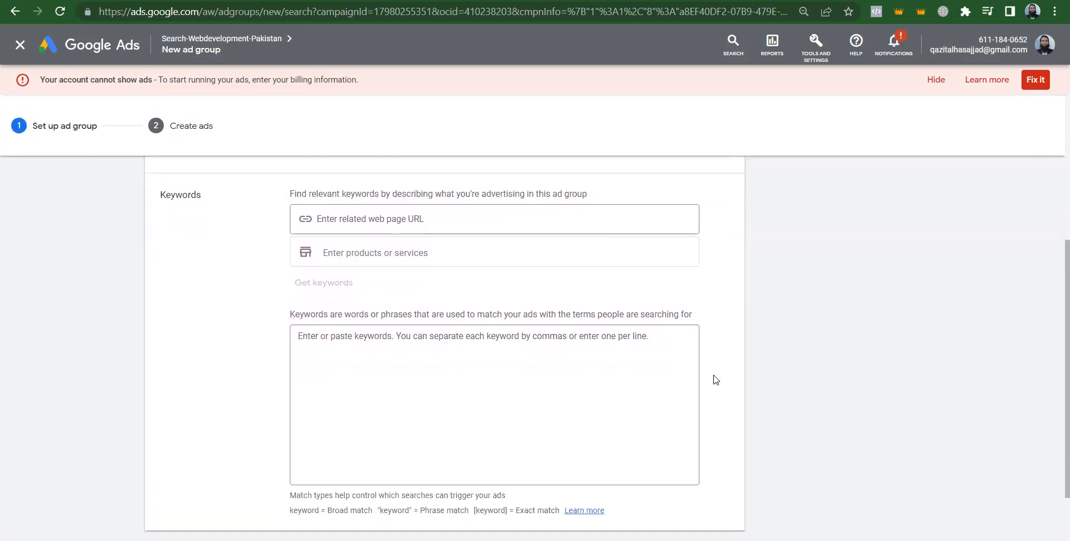
left_click(640, 350)
type("[")
key("ctrl+v")
type("]")
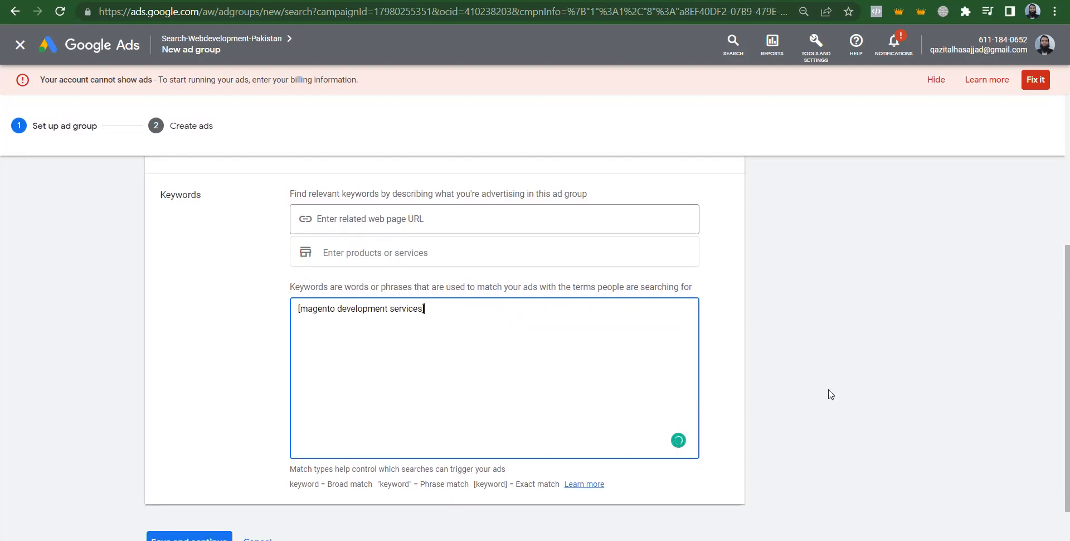
Step: Try to save the ad group, and check the keyword policy details, default bid and ad group type for errors
scroll(1056, 335, "down", 1)
left_click(196, 488)
left_click(450, 285)
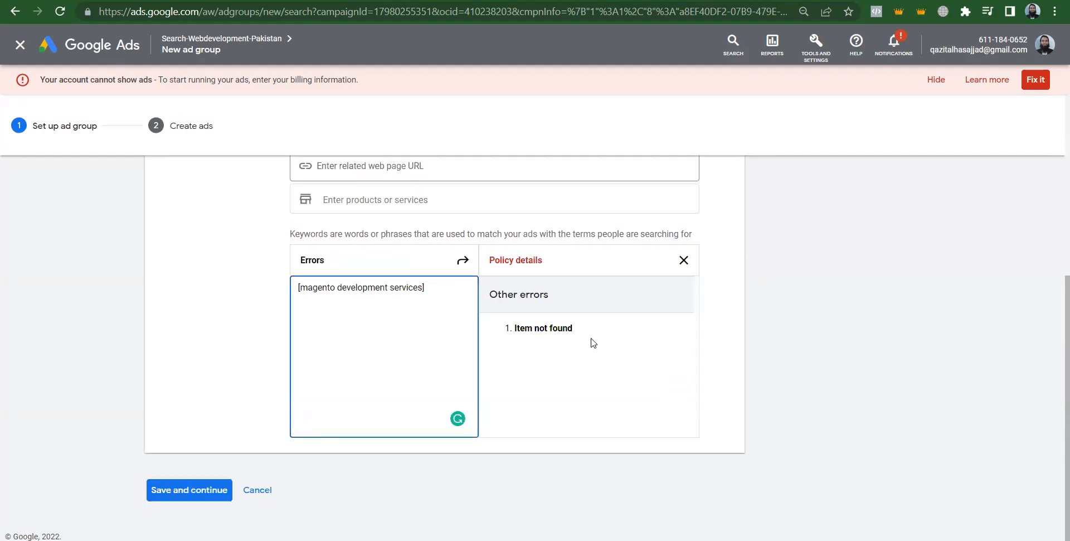
scroll(1051, 301, "up", 1)
scroll(1037, 157, "up", 4)
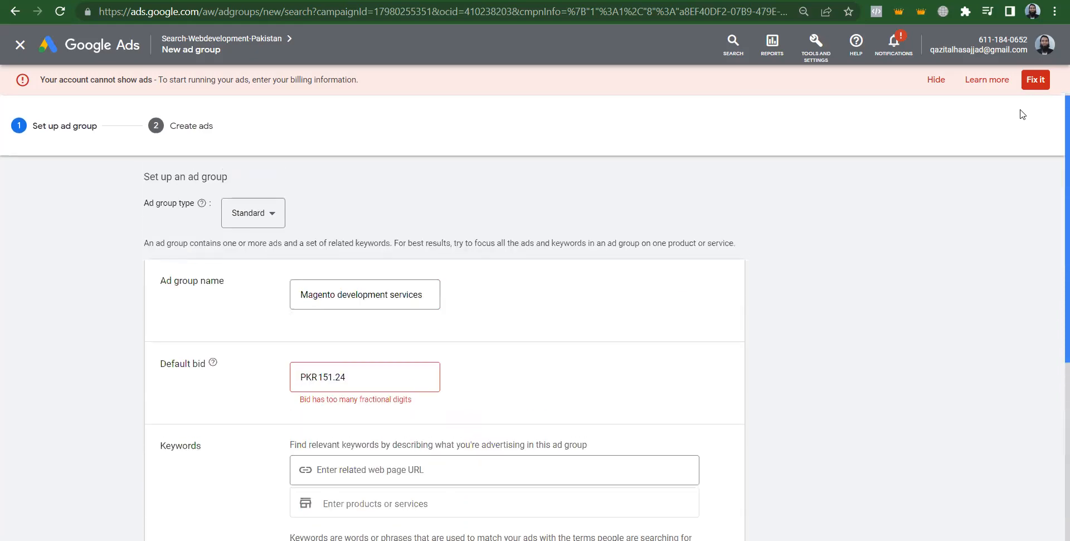
left_click(258, 223)
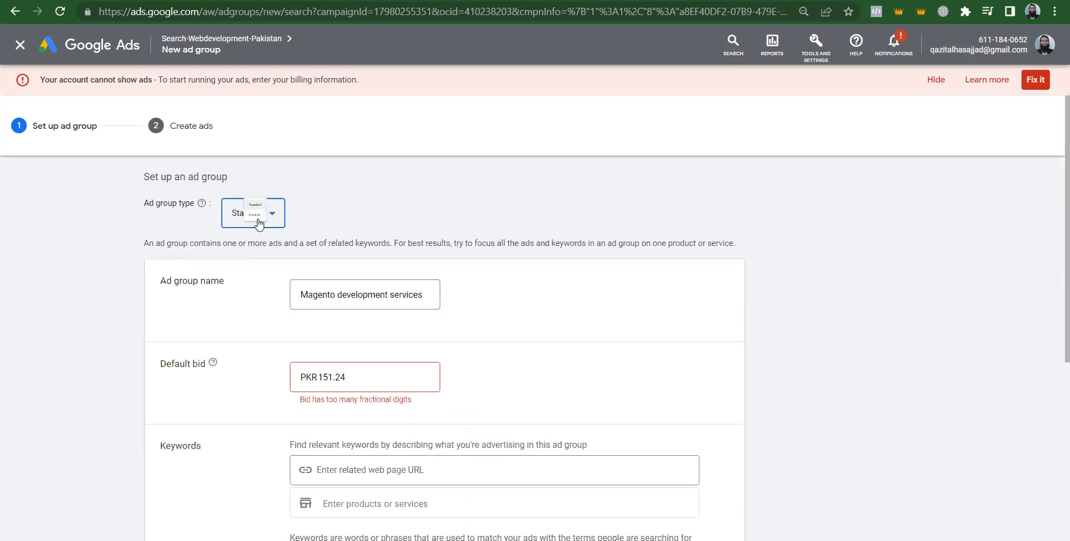
left_click(258, 220)
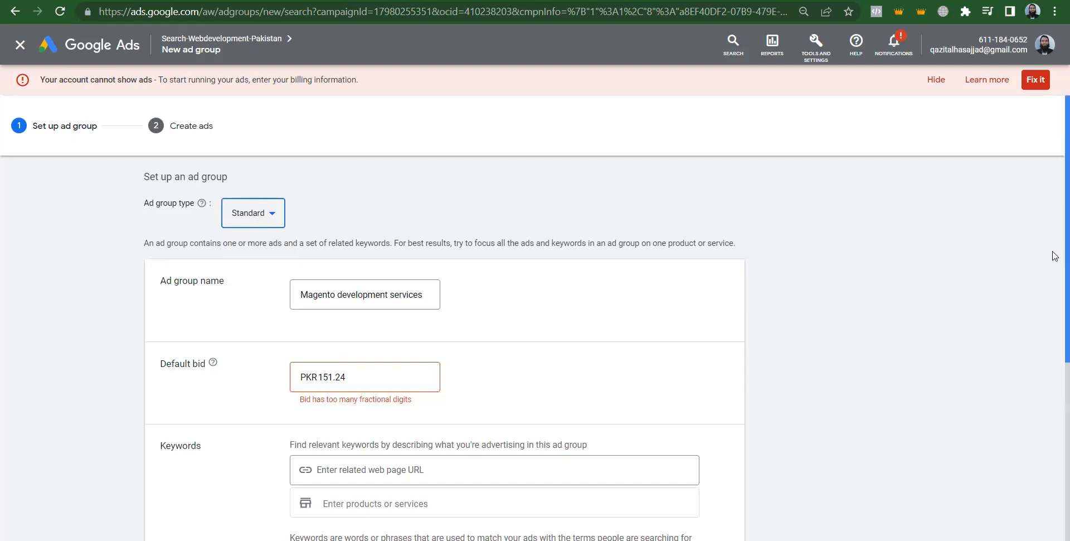
Step: Remove the decimals from the ad group's default bid, making it PKR151
scroll(1055, 256, "down", 3)
scroll(1055, 367, "down", 1)
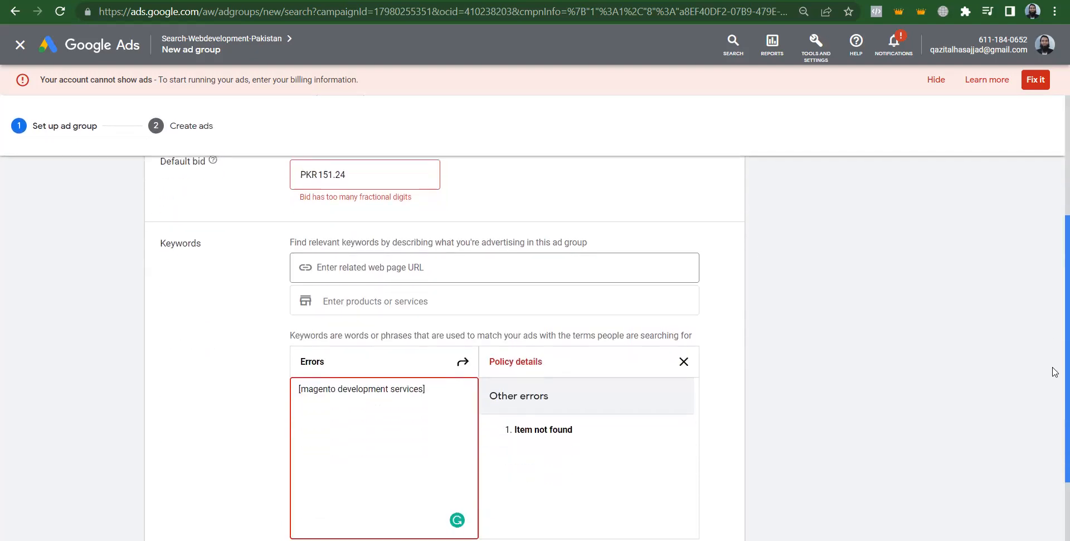
left_click(366, 174)
key("BackSpace")
key("BackSpace")
left_click(889, 325)
Step: Examine the policy details for the keyword [magento development services] and select the word magento in it
left_click(388, 417)
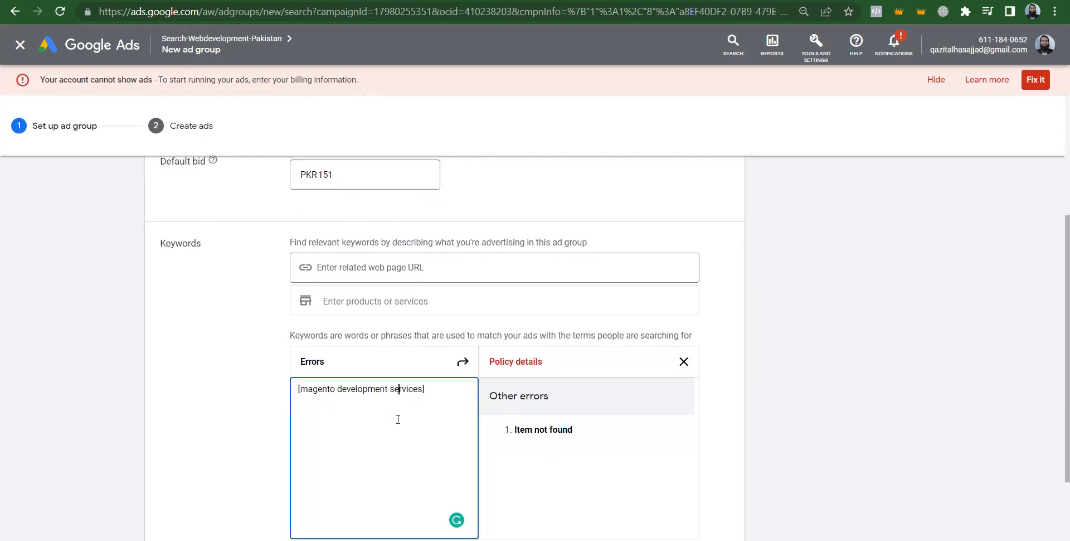
scroll(1054, 286, "down", 2)
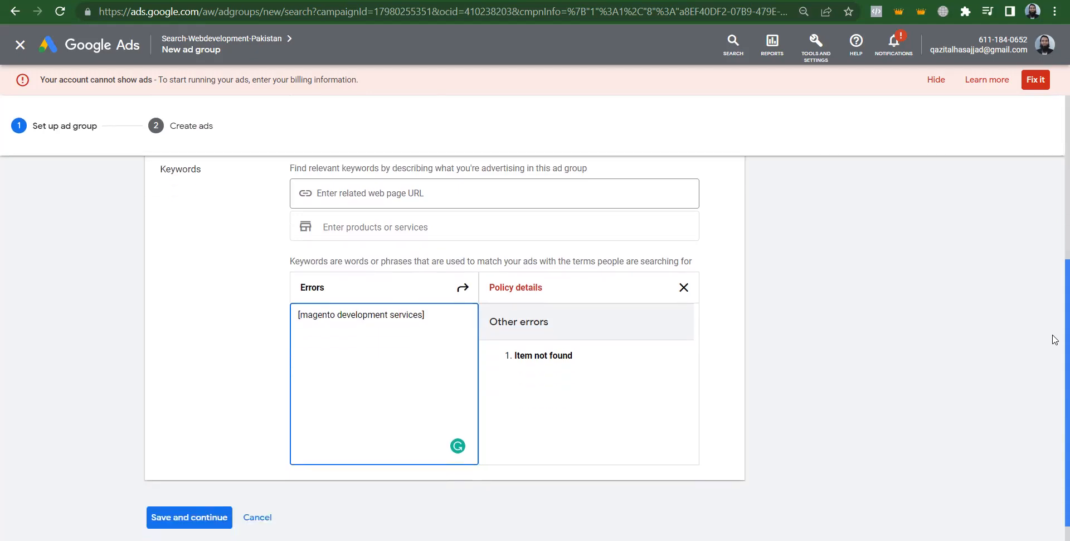
double_click(310, 299)
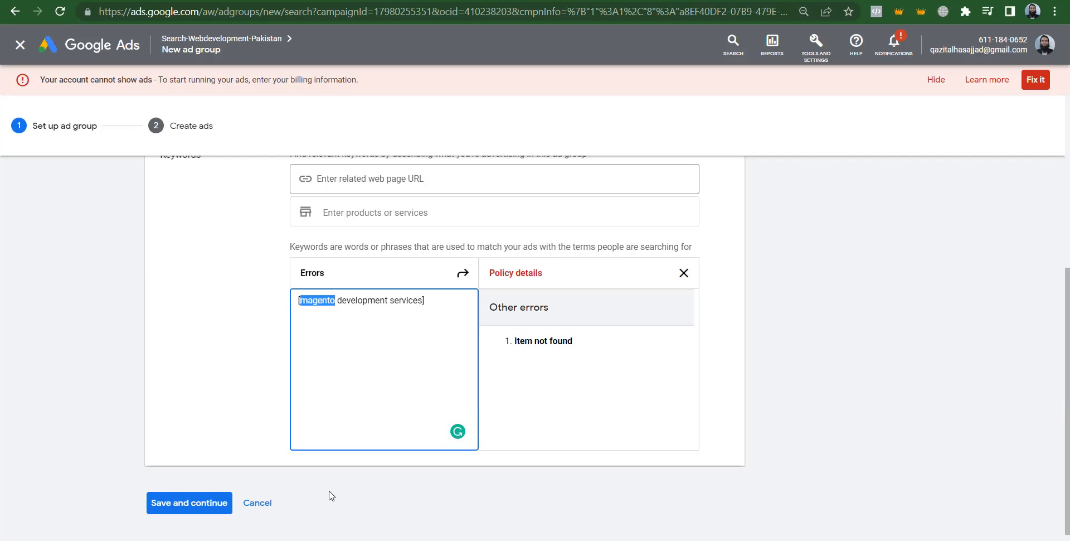
Step: Save the Magento ad group, continue to ad creation, and look through the prefilled headlines, descriptions and extensions
left_click(194, 503)
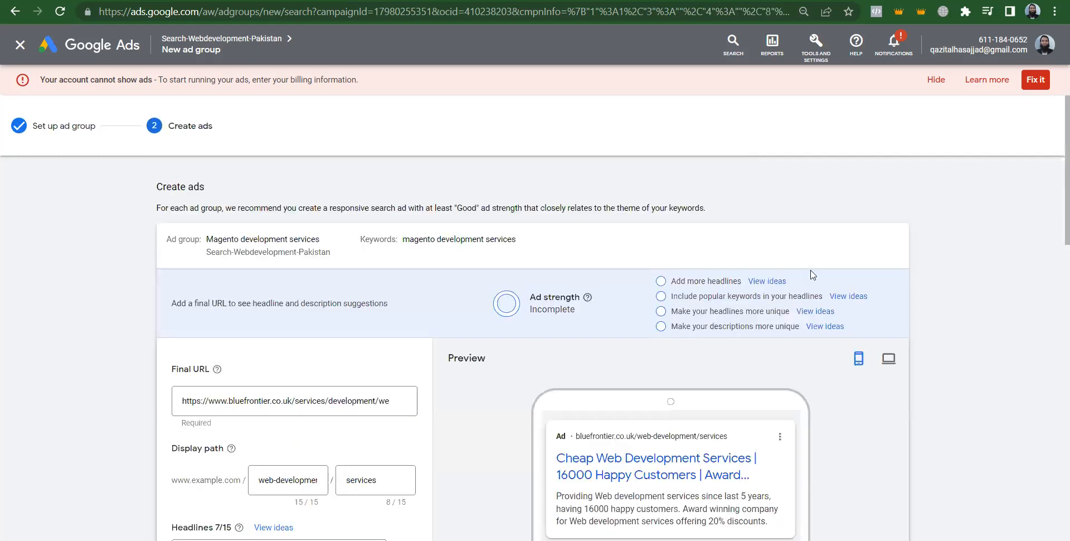
left_click_drag(1061, 187, 951, 115)
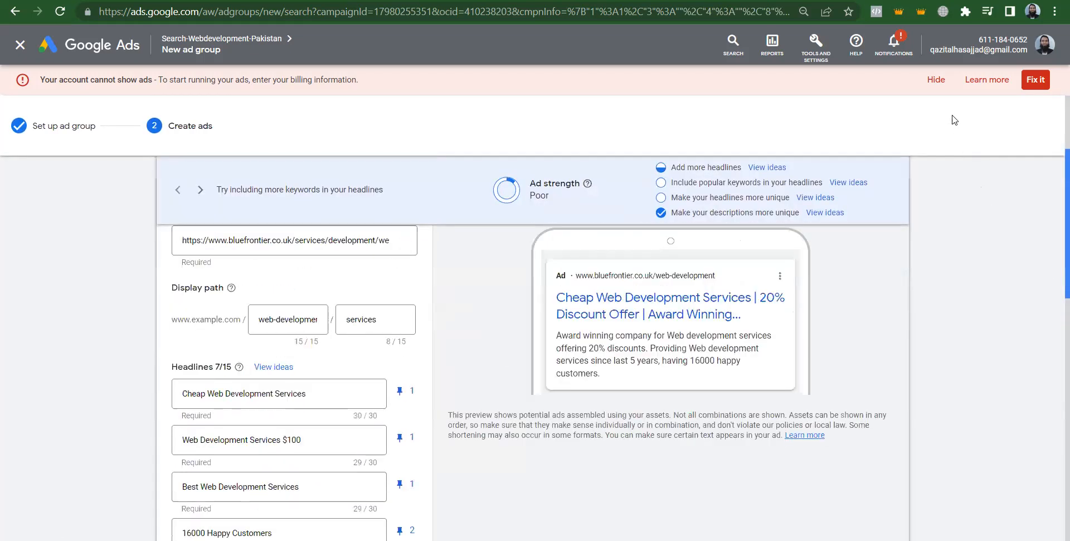
left_click_drag(975, 189, 1056, 494)
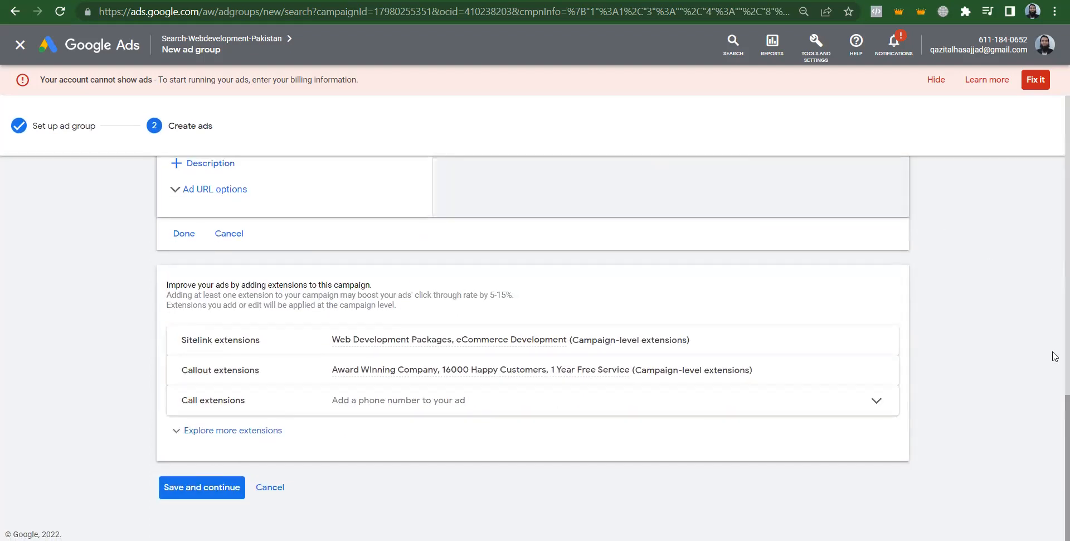
left_click_drag(1056, 488, 1045, 363)
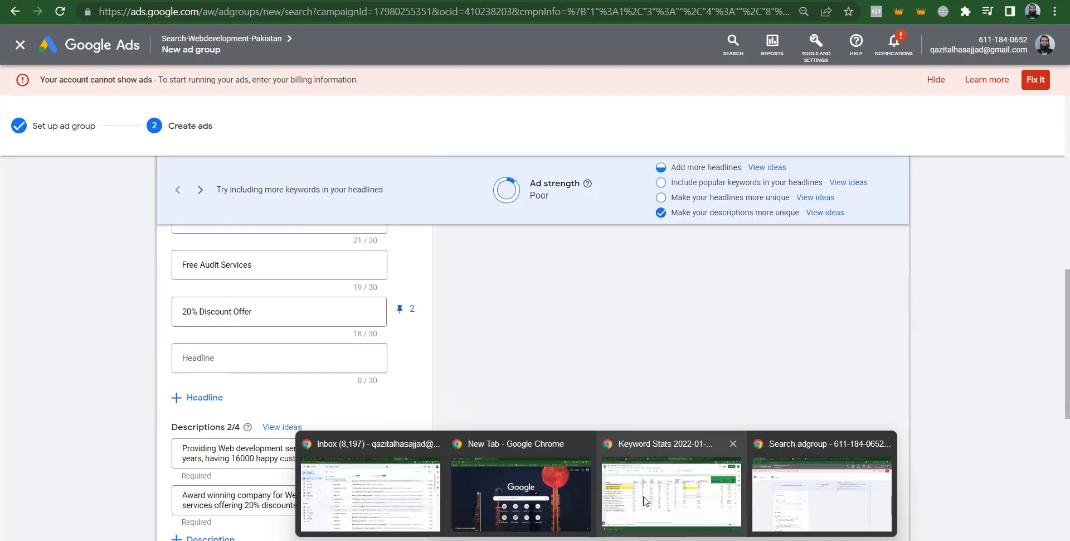
left_click(644, 498)
double_click(652, 278)
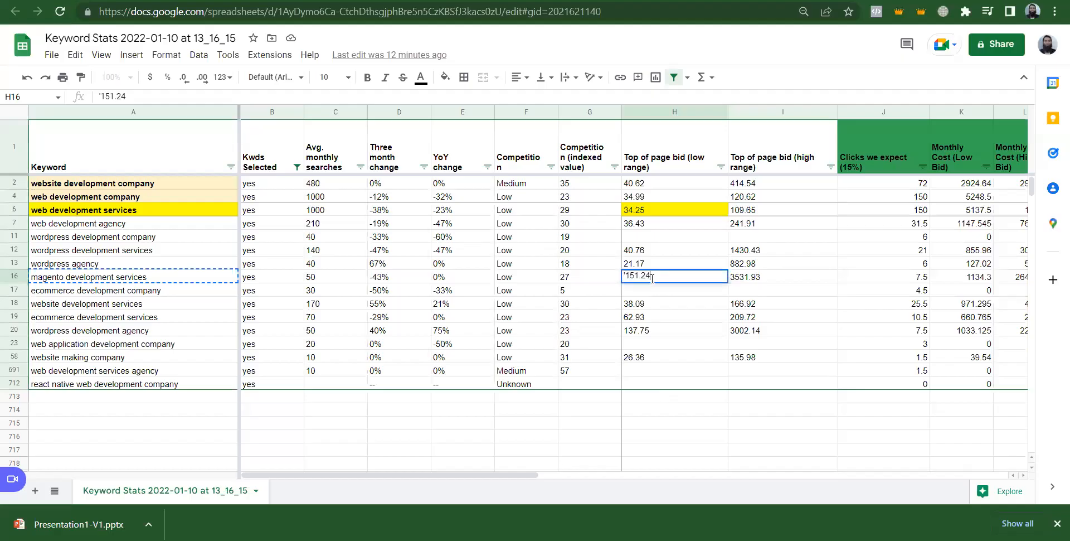
key("BackSpace")
key("BackSpace")
key("Escape")
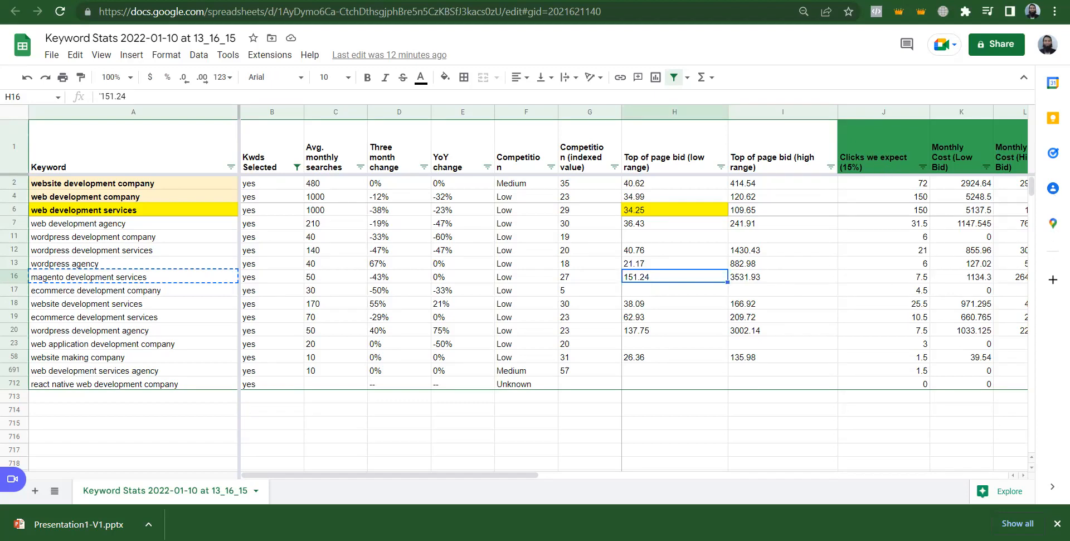
left_click(1006, 0)
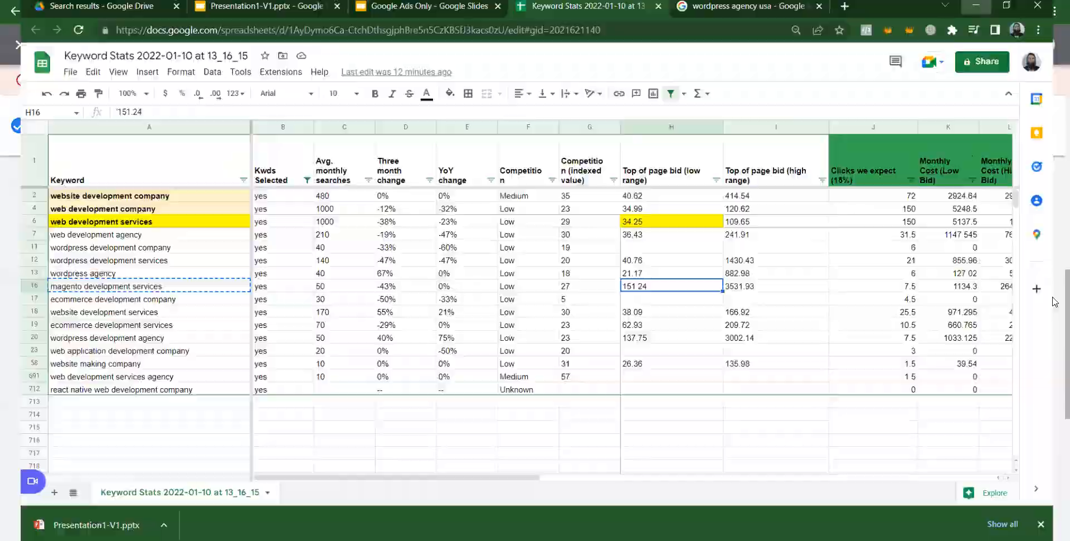
scroll(1055, 312, "up", 9)
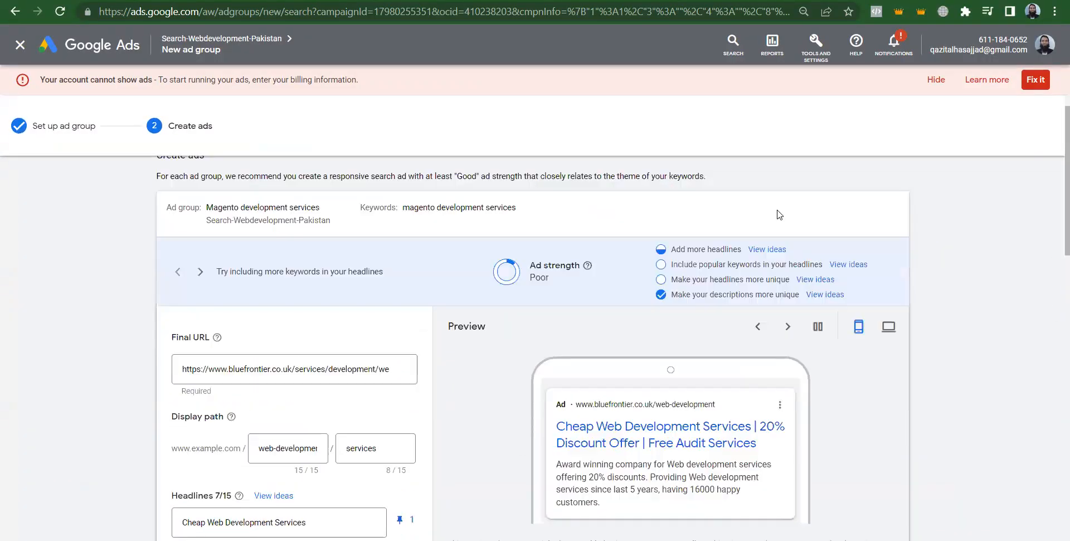
left_click(326, 369)
left_click(579, 0)
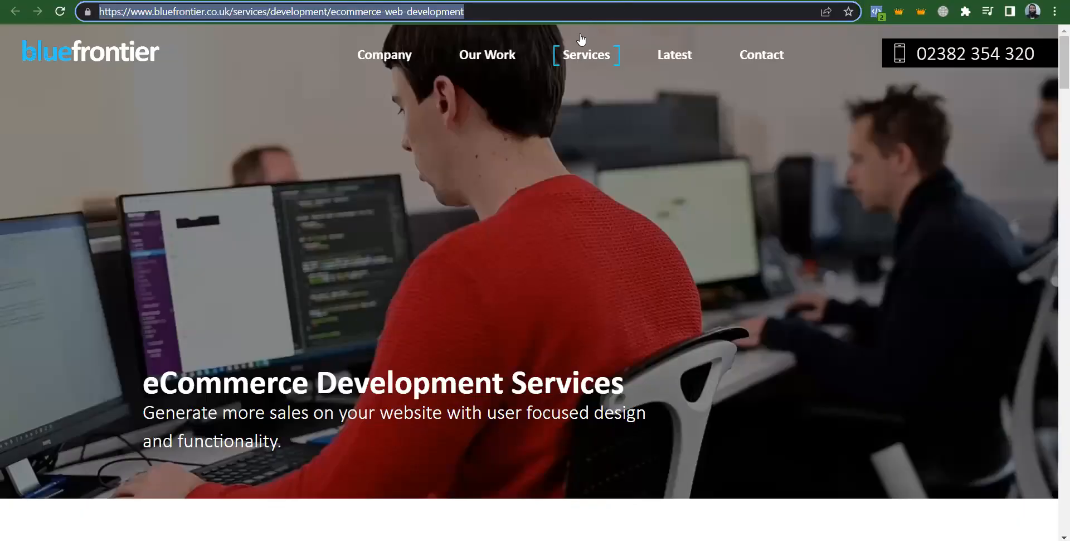
mouse_move(577, 53)
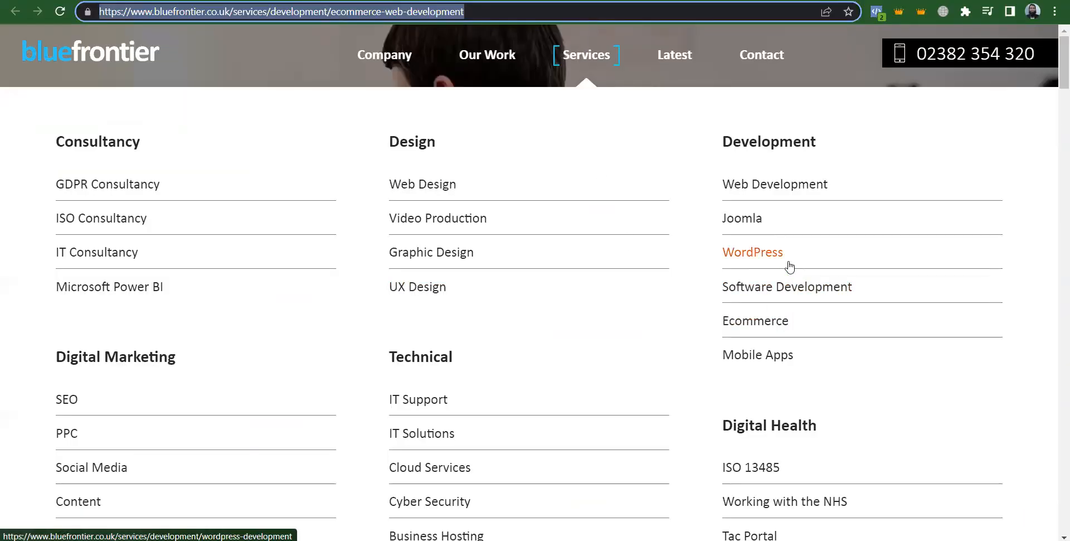
middle_click(761, 337)
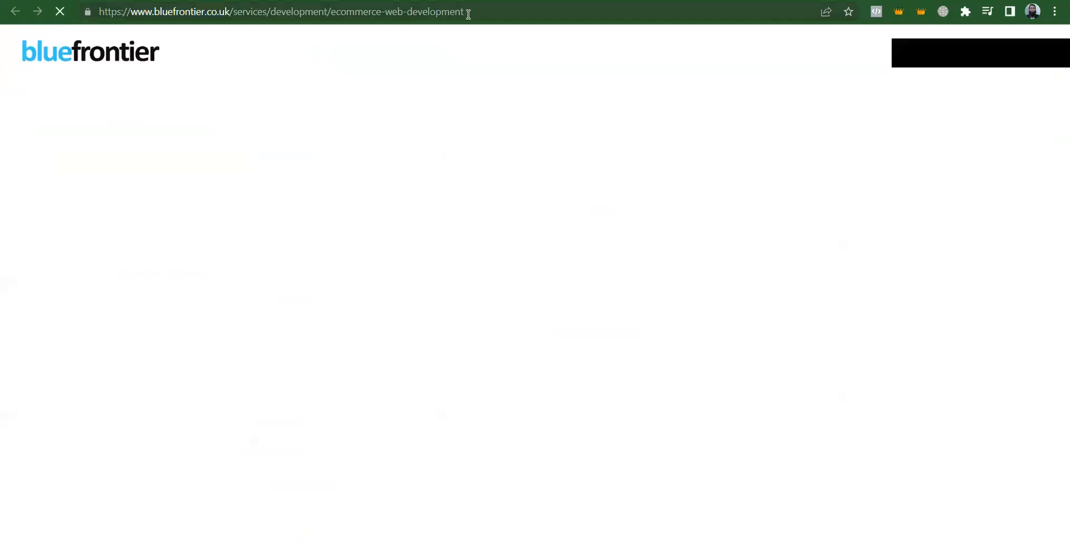
left_click(468, 11)
key("ctrl+c")
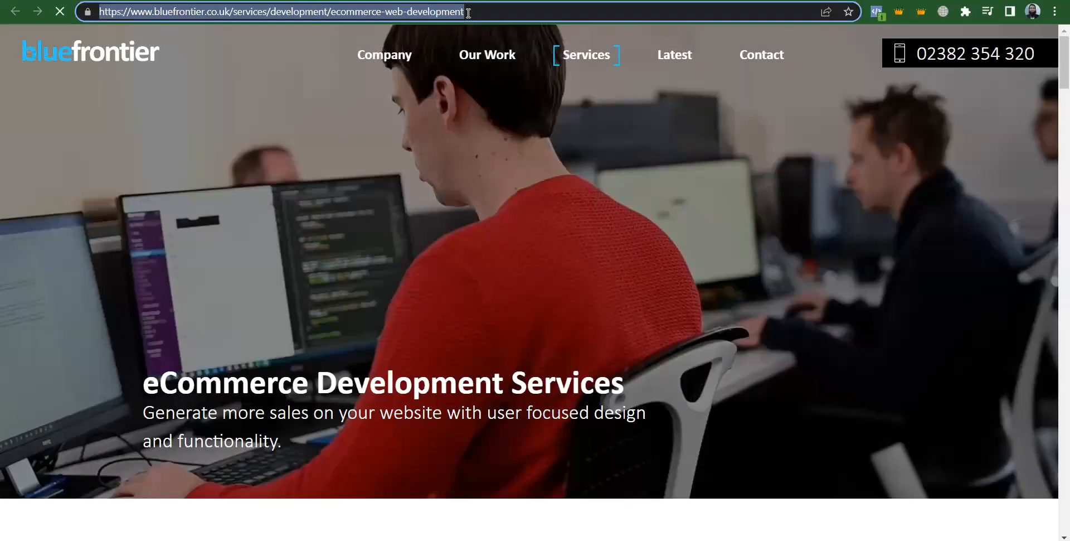
key("alt+Tab")
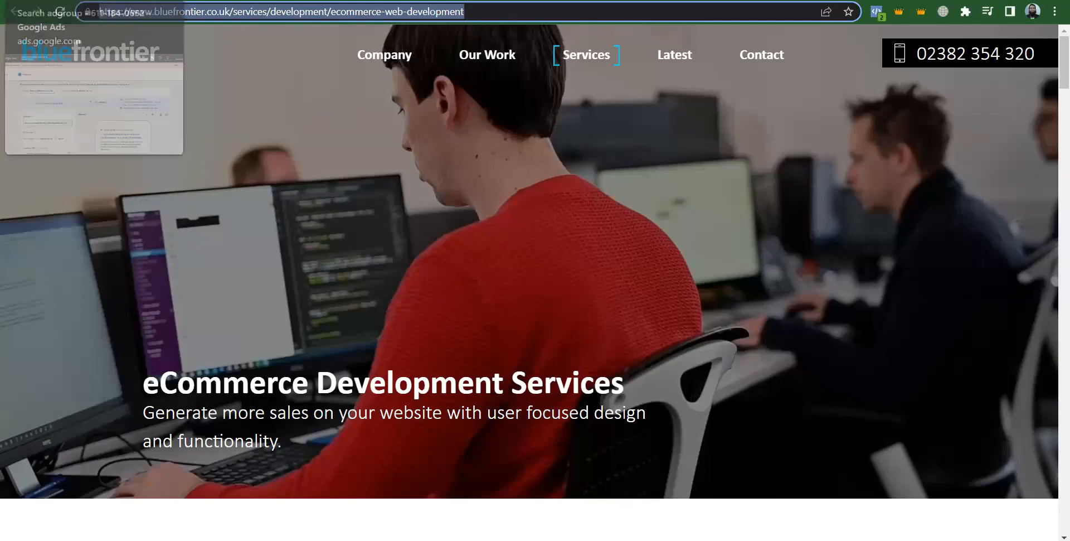
triple_click(375, 373)
key("ctrl+v")
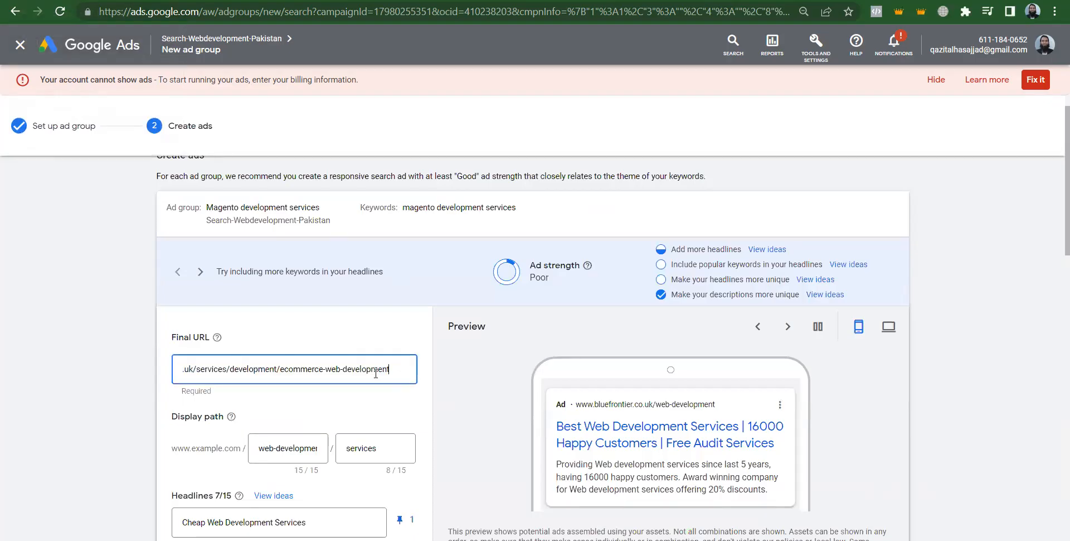
Step: Set the first part of the ad's display path to Megento
left_click(254, 444)
key("ctrl+a")
key("BackSpace")
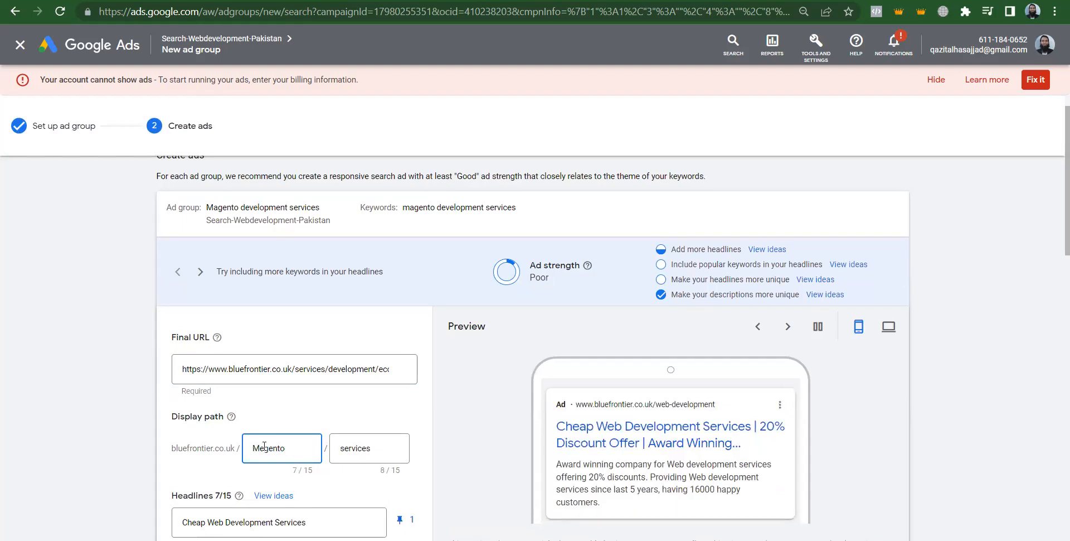
type("-Development")
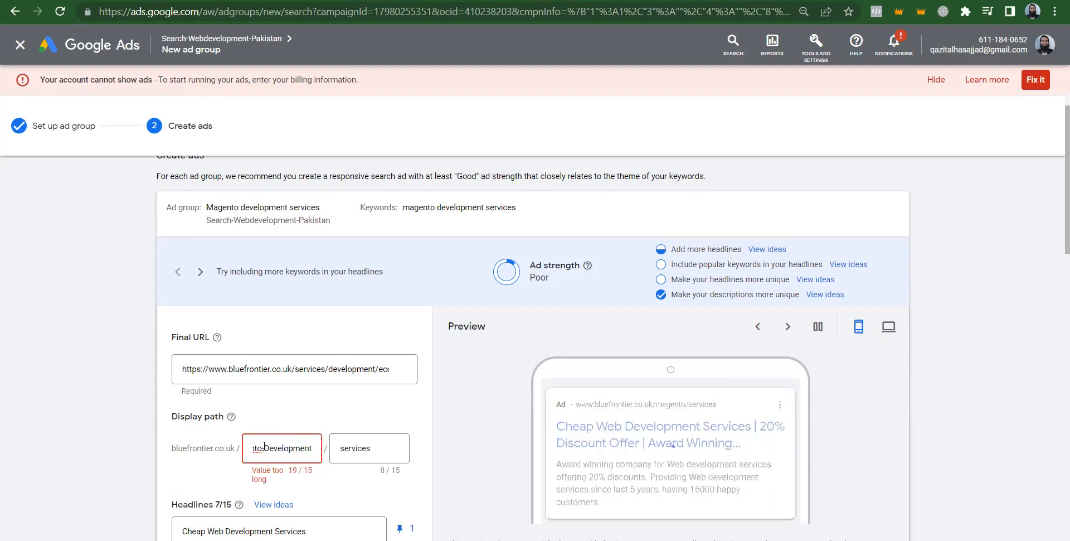
double_click(264, 446)
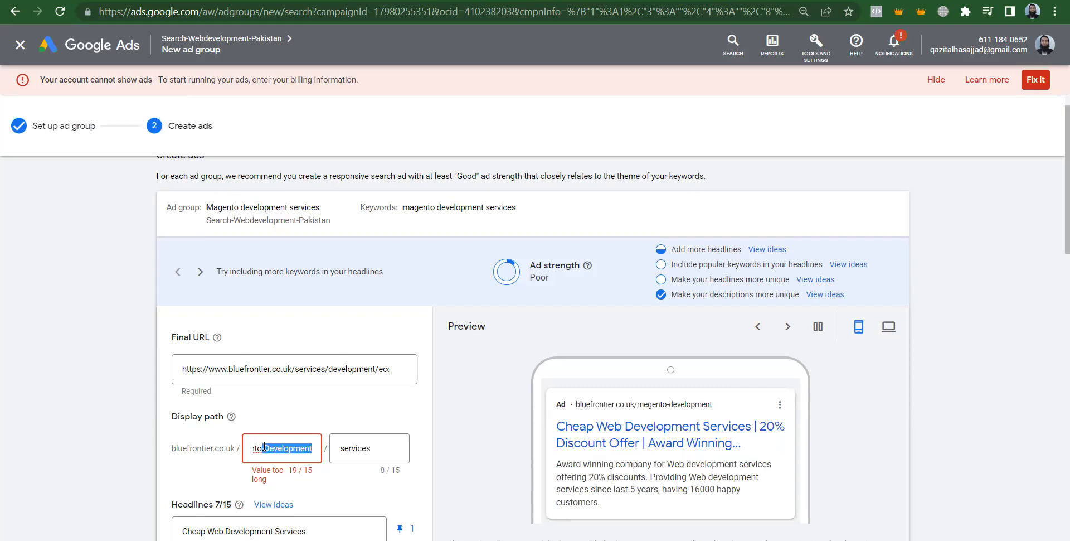
key("BackSpace")
key("BackSpace")
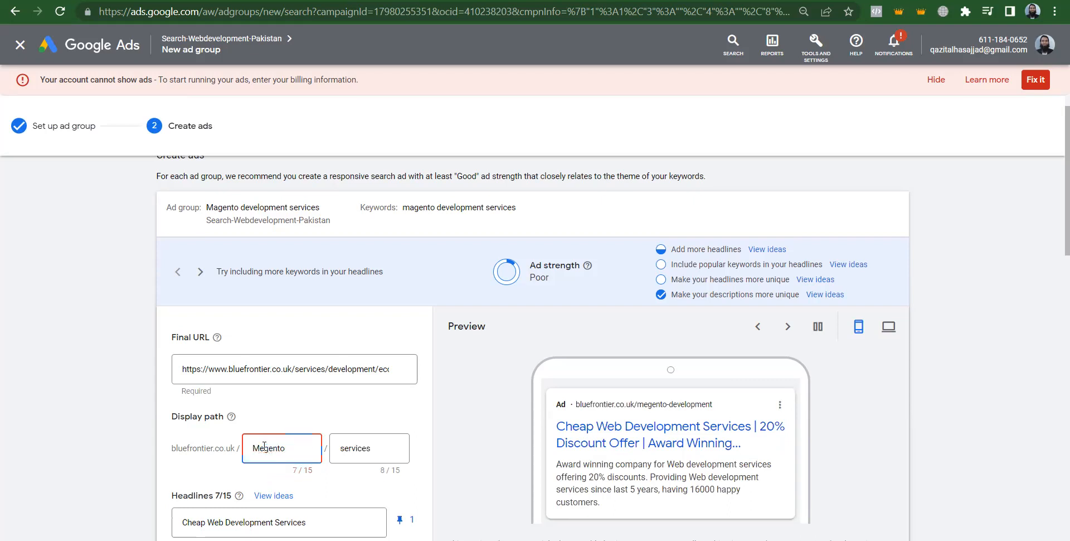
Step: Set the second part of the ad's display path to Development
double_click(377, 448)
type("De")
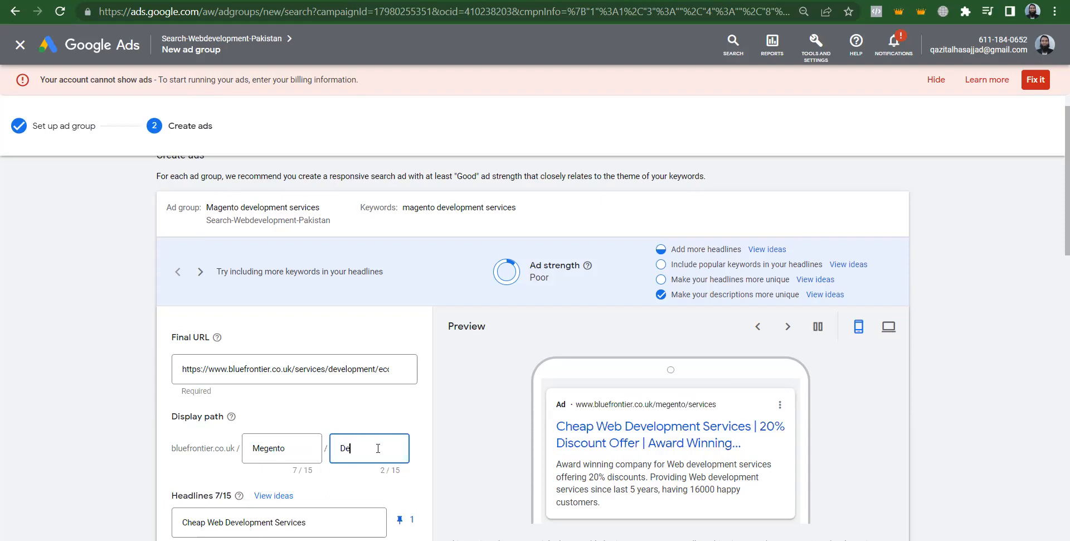
type("velopment")
left_click(459, 446)
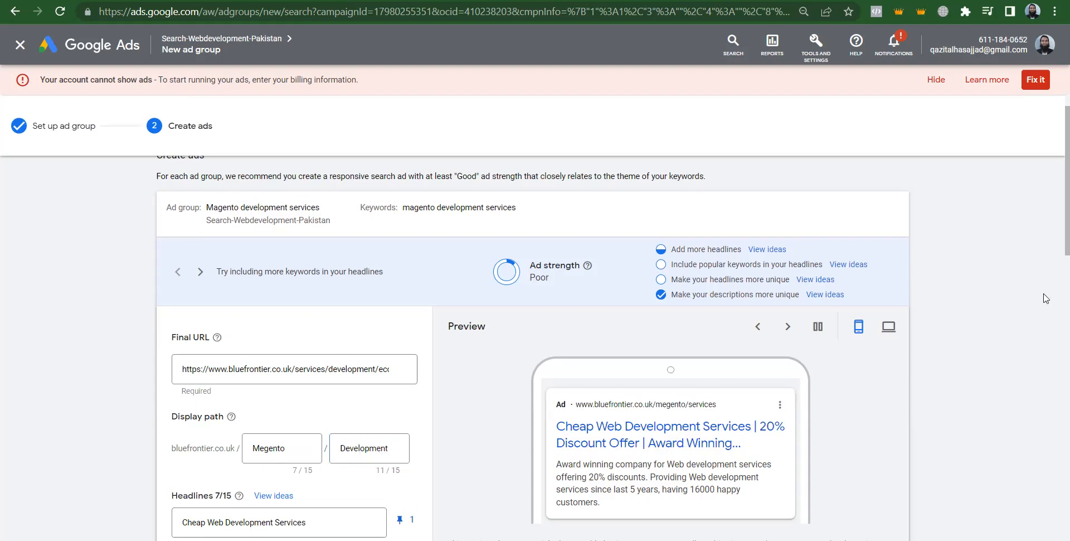
Step: Replace the ad's first headline with "Magento Development Services"
scroll(1047, 297, "down", 4)
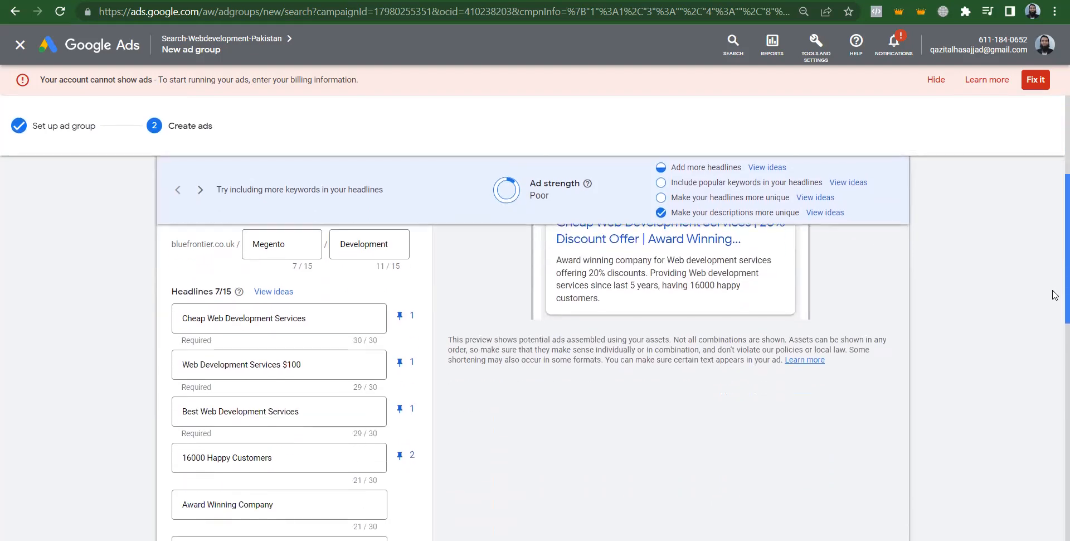
double_click(215, 320)
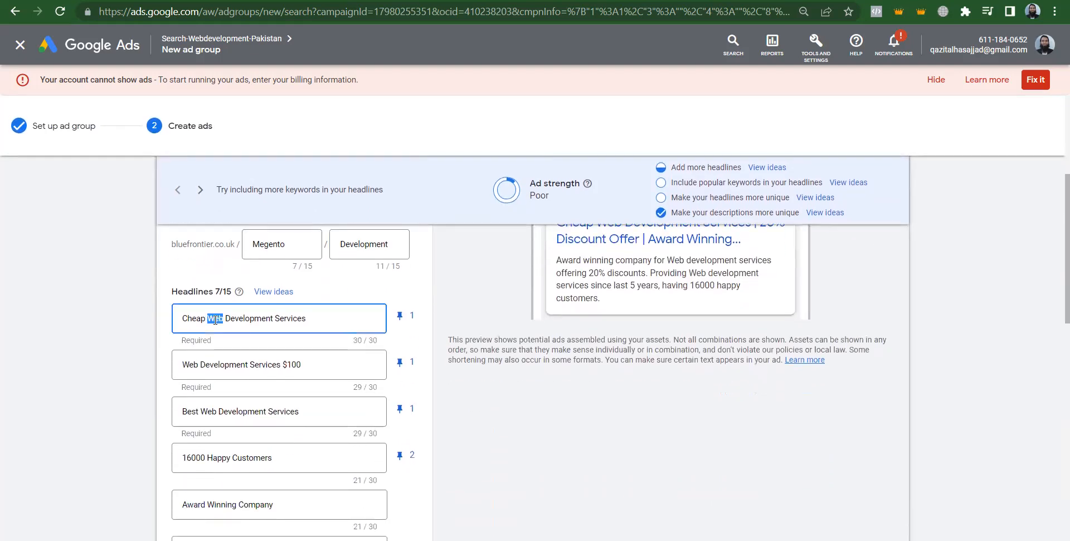
left_click(315, 319)
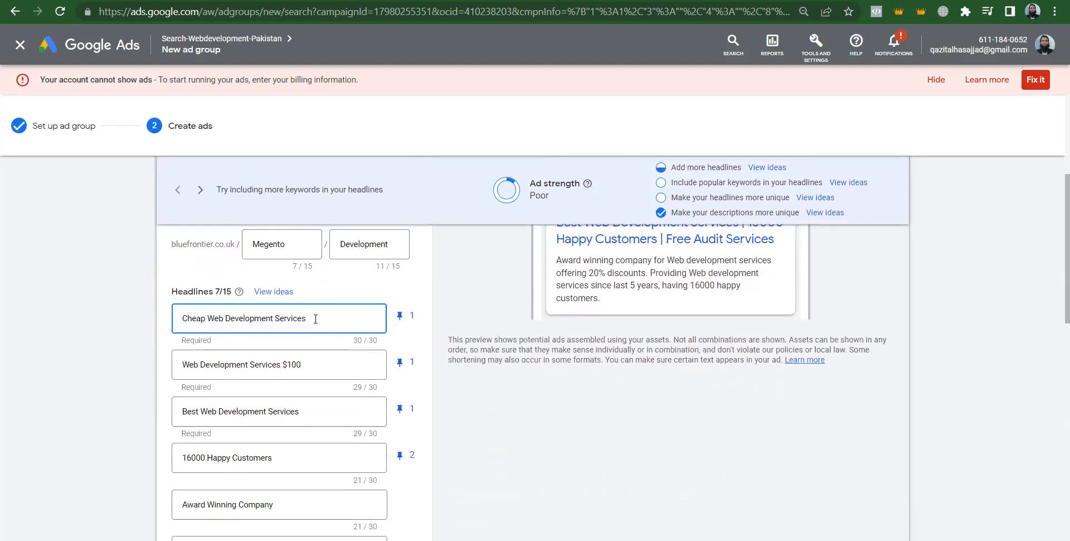
key("ctrl+shift+Left")
key("ctrl+shift+Left")
key("ctrl+shift+Left")
key("ctrl+shift+Left")
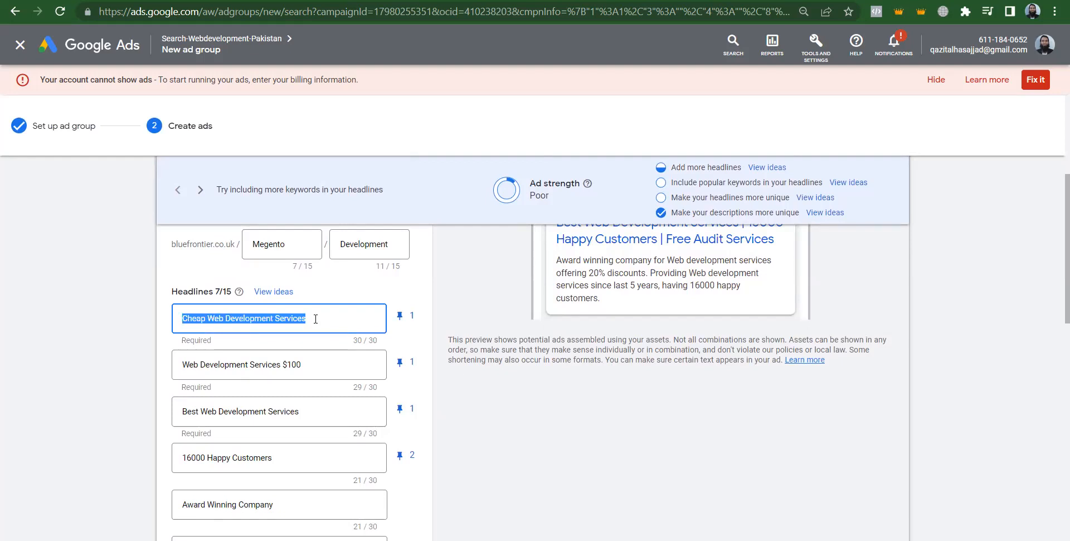
type("Ma")
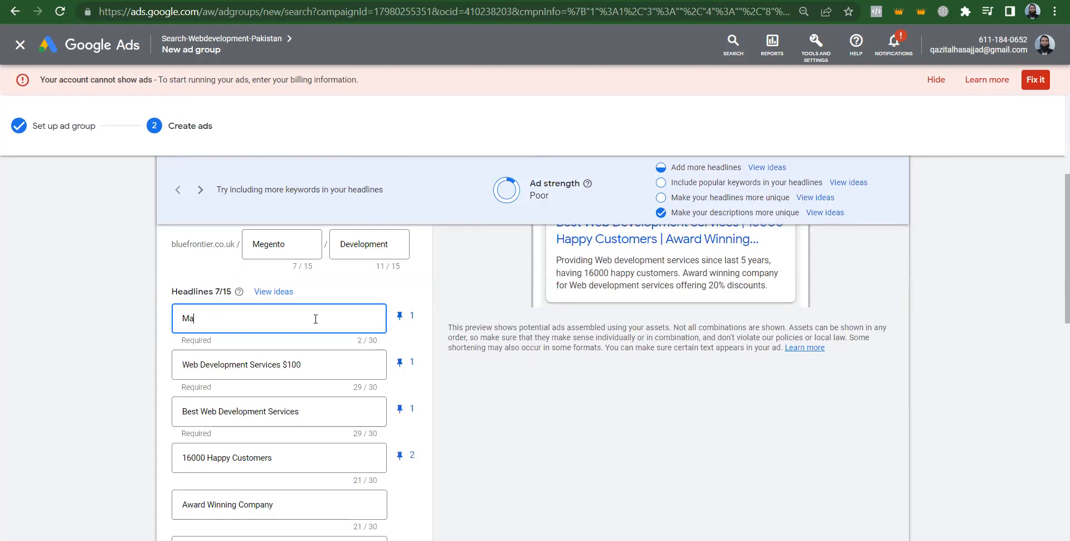
type("gento Development Services")
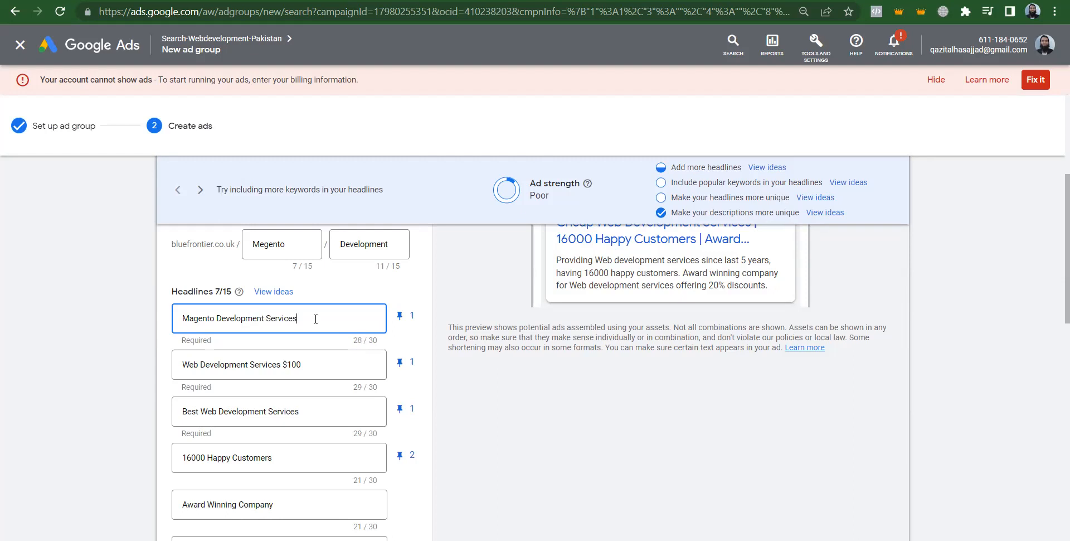
key("ctrl+a")
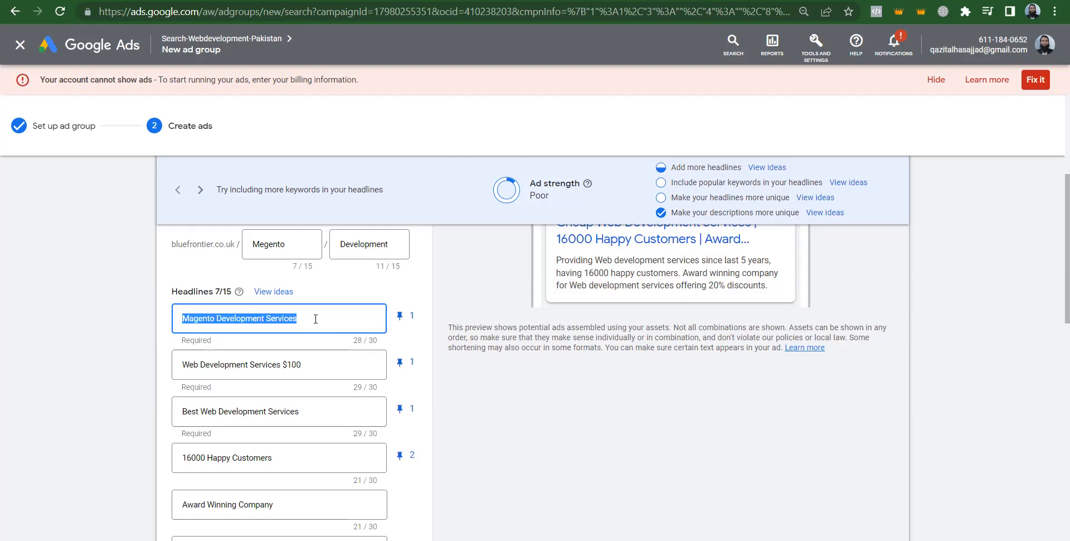
Step: Clear the second and third headlines, "Web Development Services $100" and "Best Web Development Services"
left_click(322, 361)
key("ctrl+a")
key("BackSpace")
key("Tab")
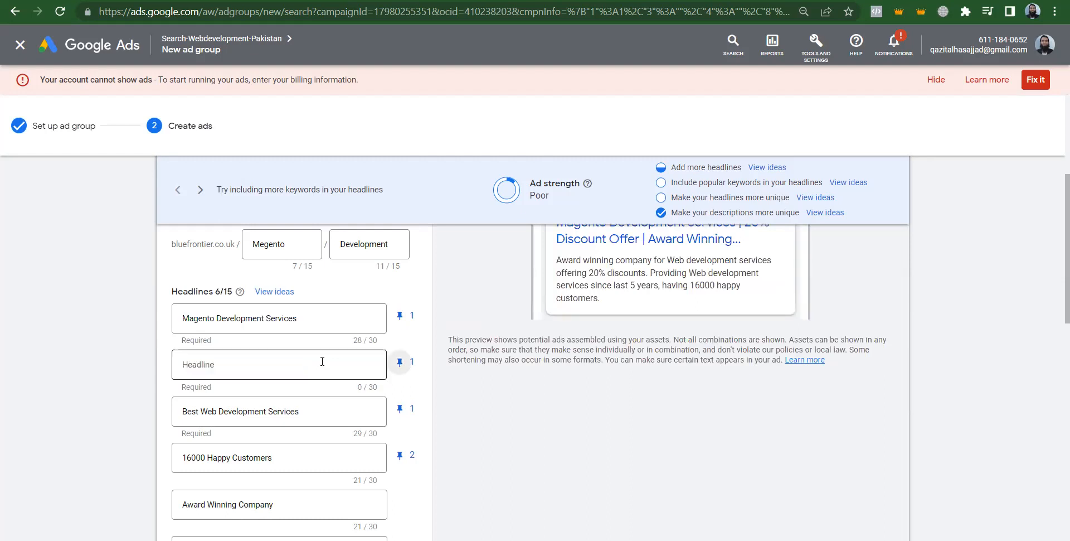
left_click(306, 420)
key("ctrl+a")
key("BackSpace")
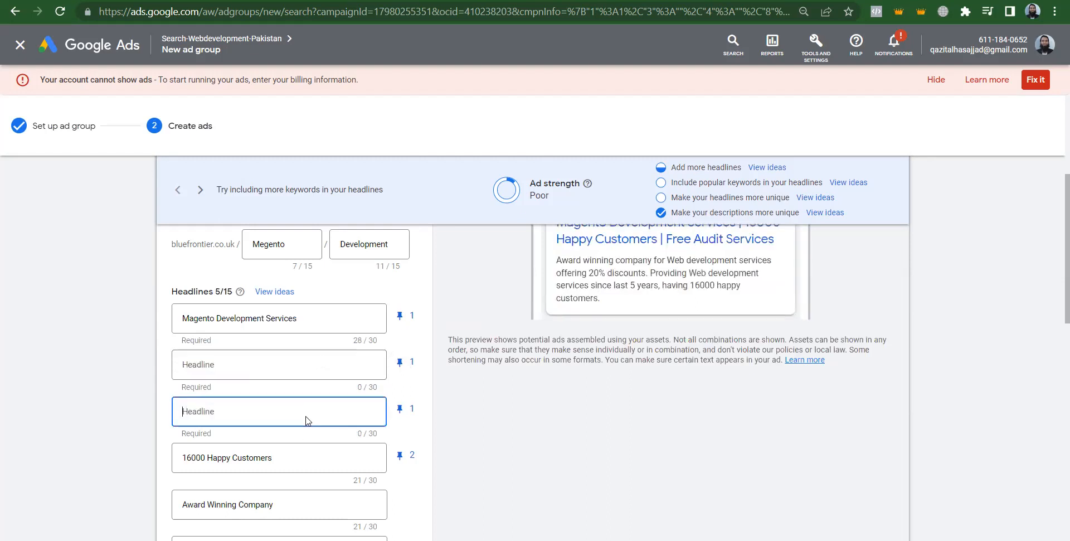
Step: Set the two empty headlines and the "16000 Happy Customers" headline to show in any unpinned position
left_click(399, 361)
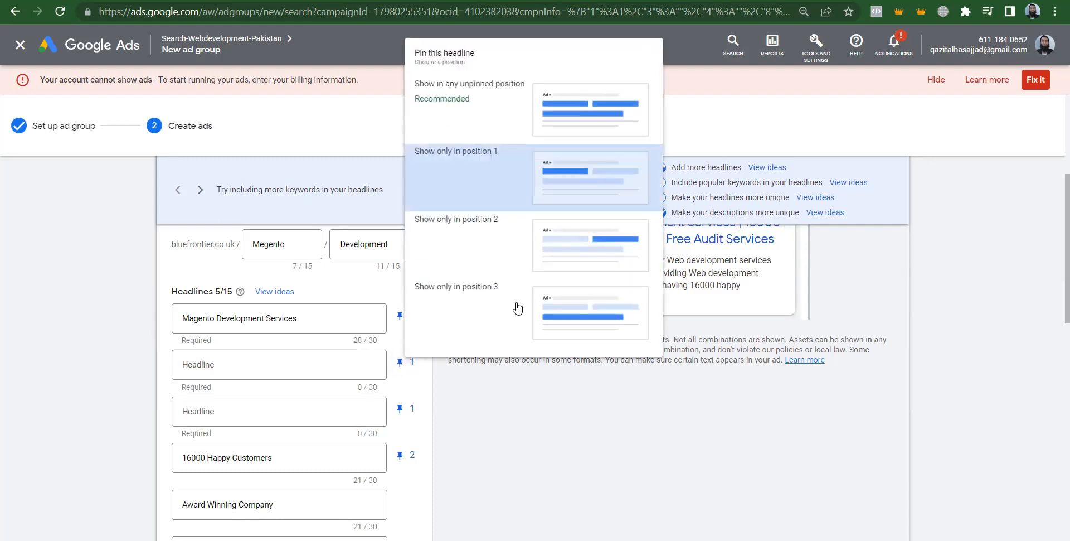
left_click(471, 115)
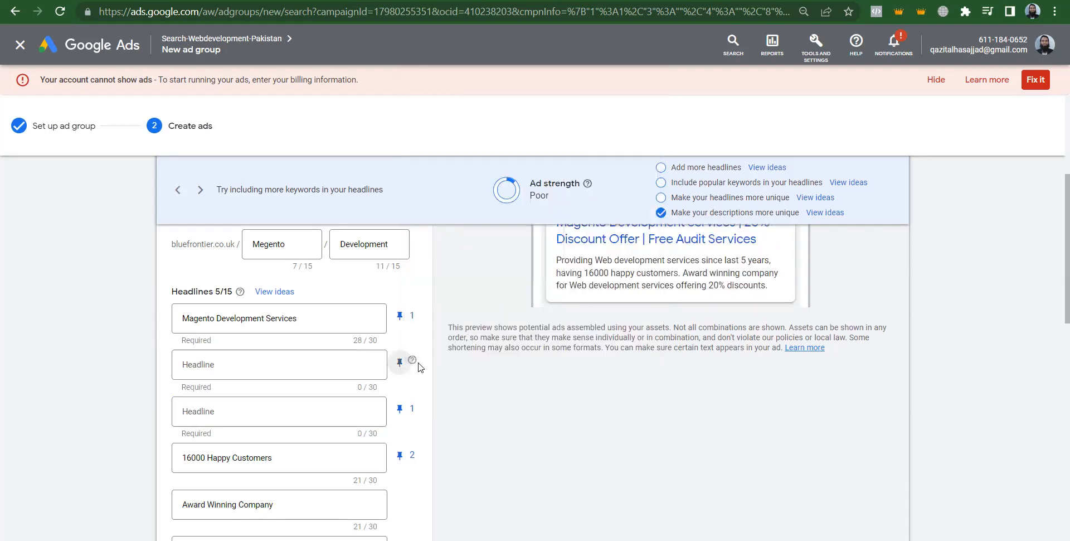
left_click(397, 415)
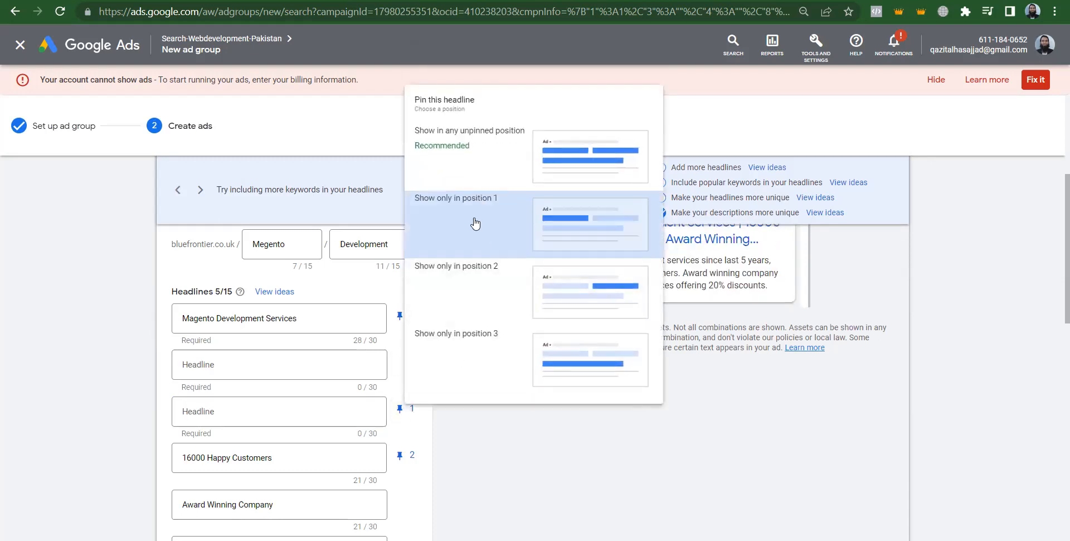
left_click(454, 152)
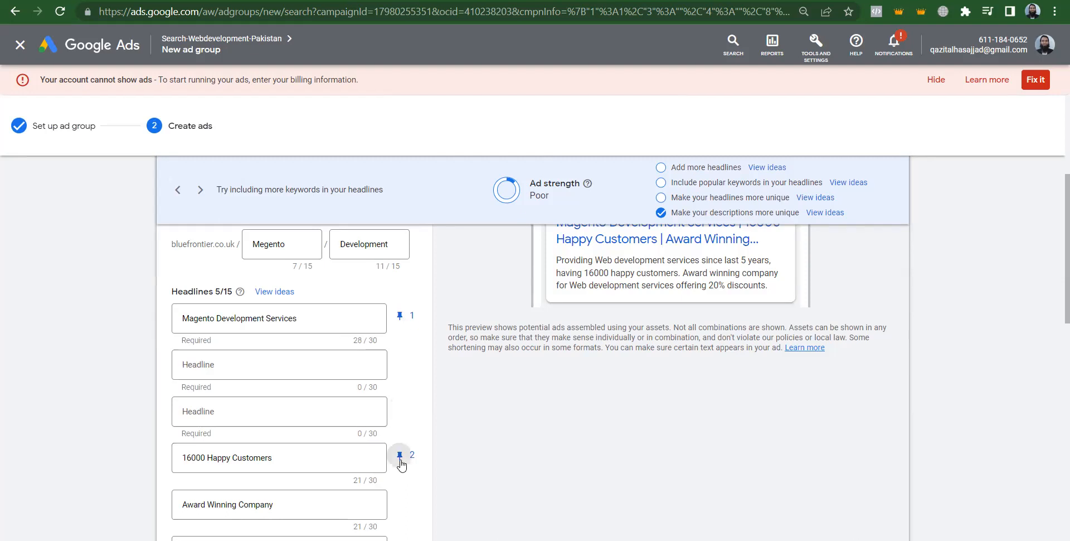
left_click(400, 455)
left_click(438, 212)
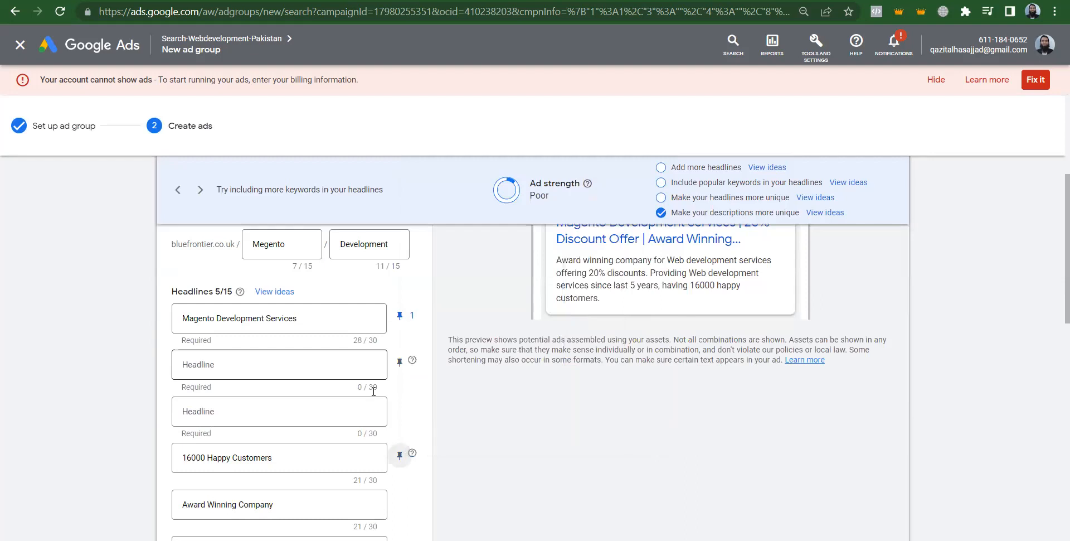
scroll(1055, 242, "down", 4)
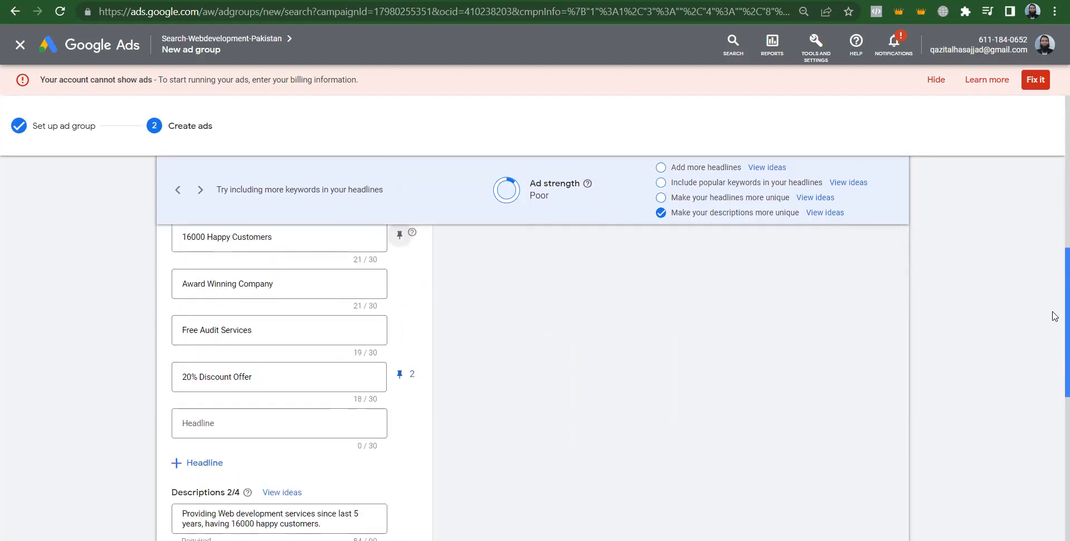
Step: Set the "20% Discount Offer" headline to show in any unpinned position
left_click(396, 382)
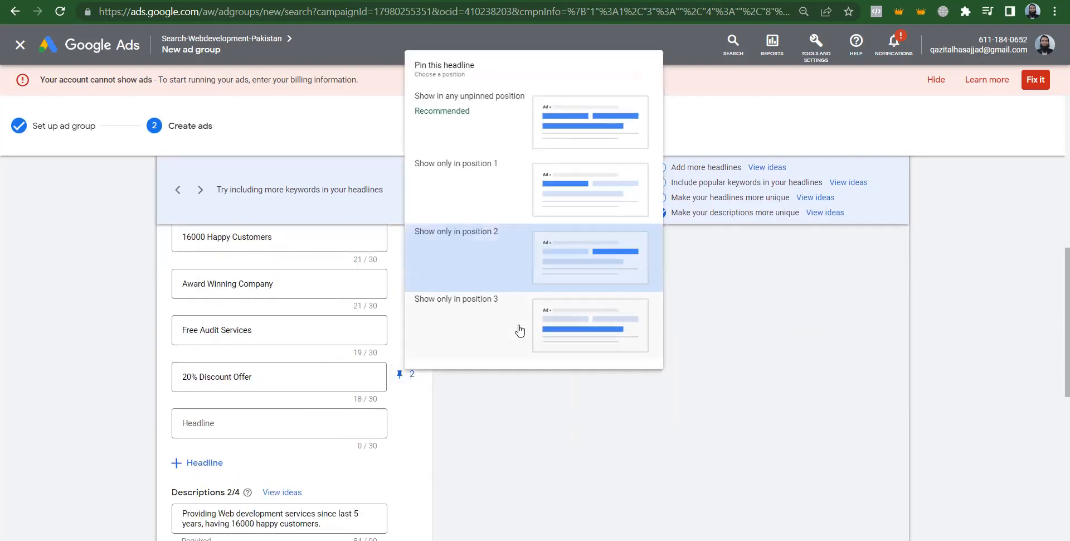
left_click(454, 197)
left_click_drag(1054, 305, 1044, 208)
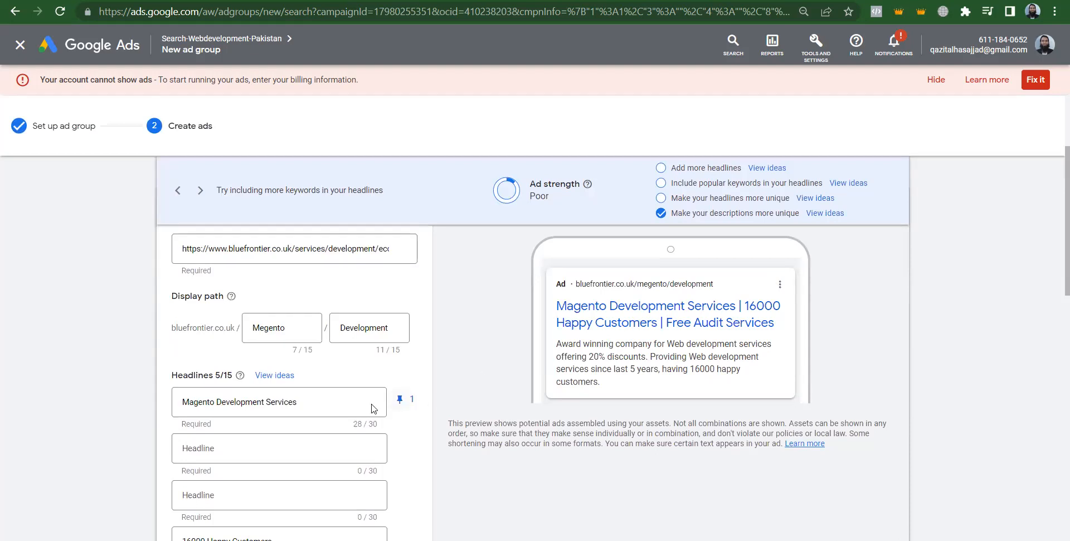
Step: Pin the "20% Discount Offer" headline so that it shows only in position 2
triple_click(333, 412)
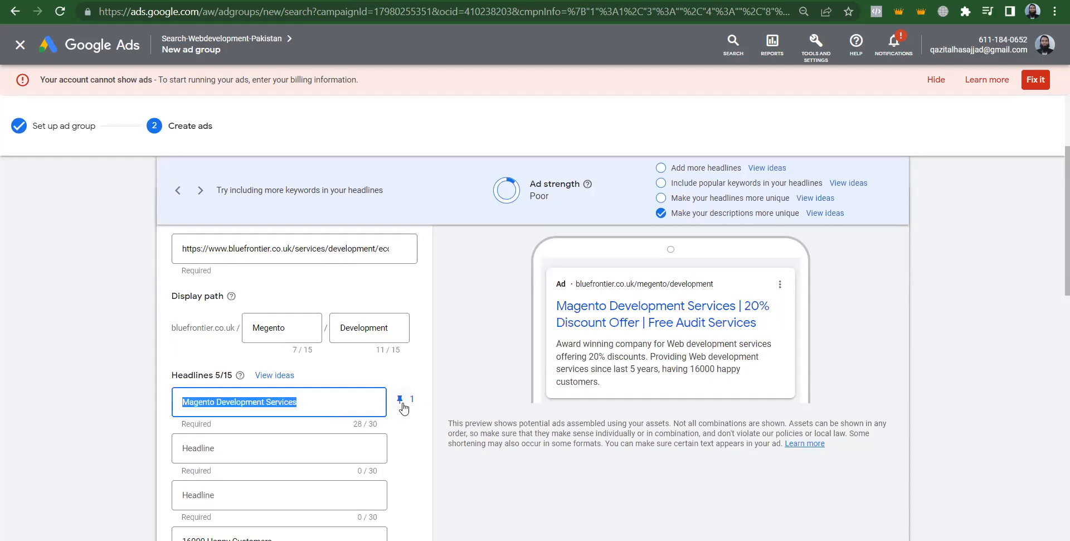
left_click(287, 442)
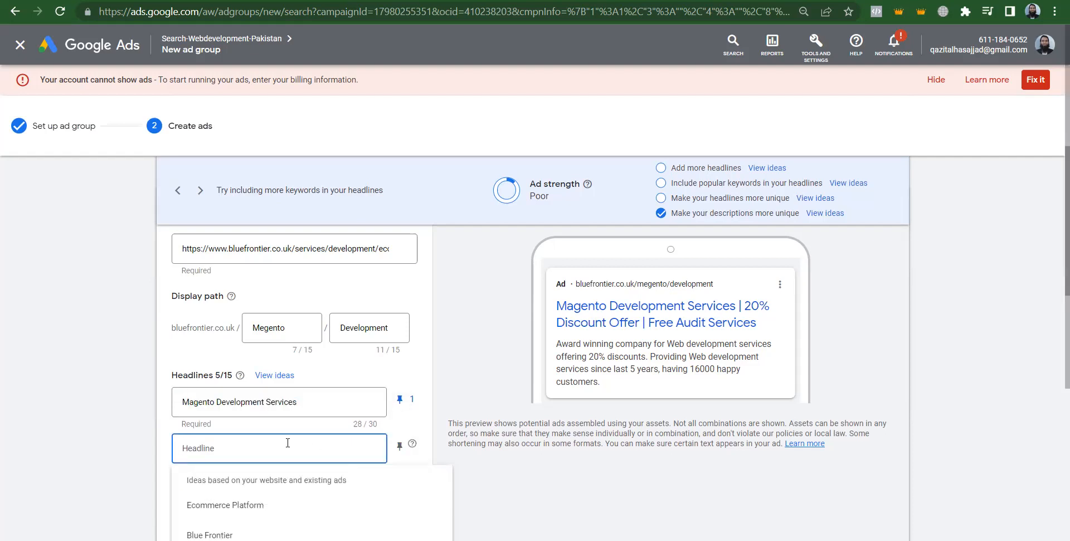
left_click_drag(1052, 195, 1053, 308)
left_click(768, 318)
left_click(401, 423)
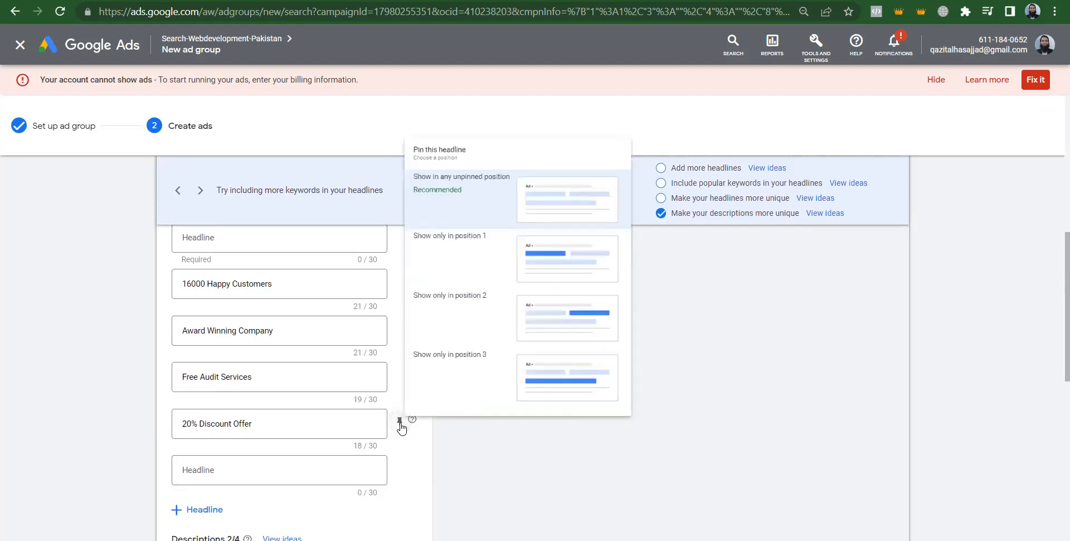
left_click(478, 298)
Step: Enter "Package Starting from $200" as the ad's second headline
left_click_drag(1055, 338, 1053, 245)
left_click(321, 464)
type("Pacakge")
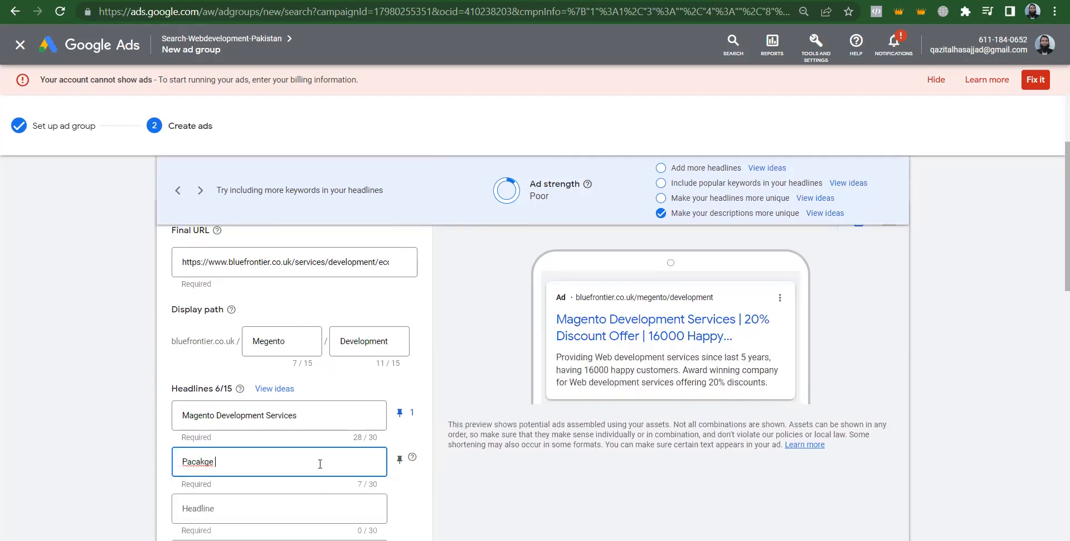
type(" S")
key("BackSpace")
key("BackSpace")
key("BackSpace")
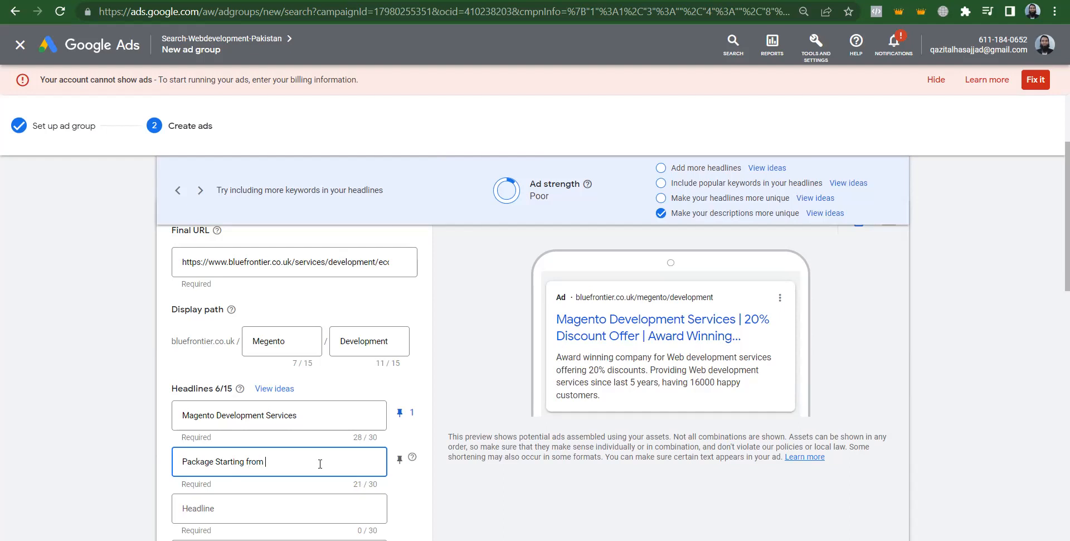
type("$200")
Step: Pin the "Package Starting from $200" headline so that it shows only in position 2
left_click(398, 463)
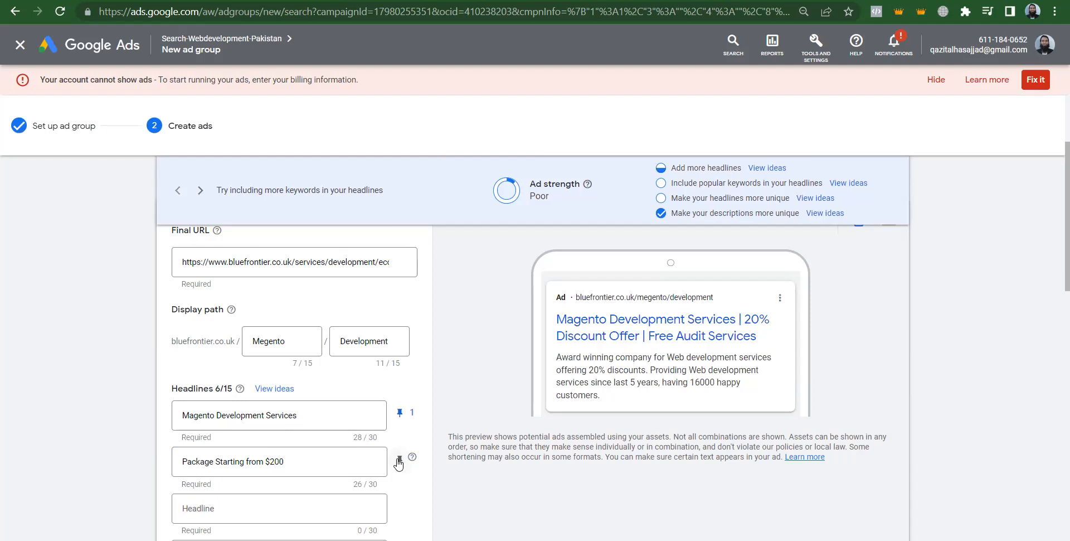
left_click(399, 462)
left_click(445, 266)
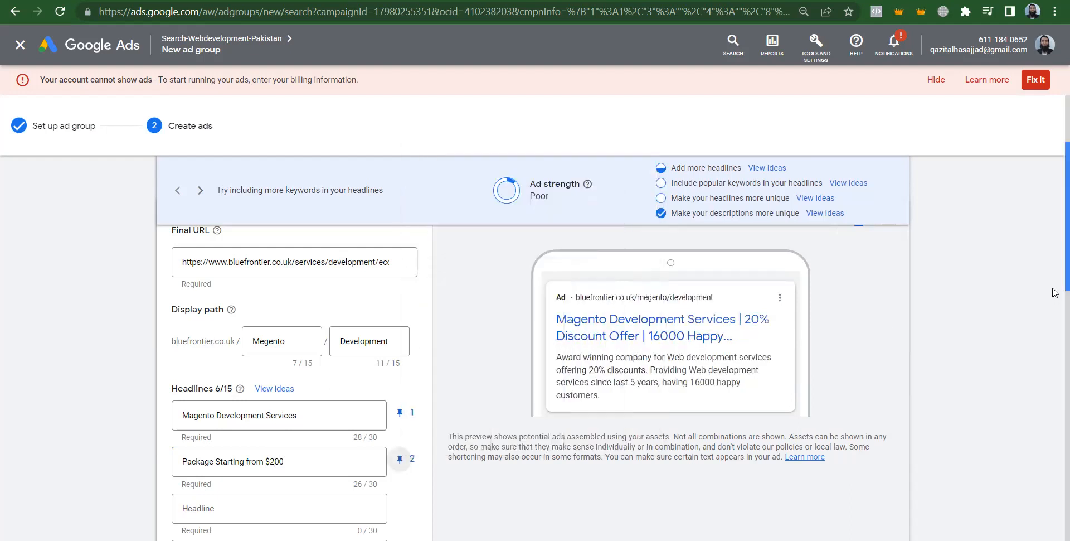
scroll(1055, 253, "down", 3)
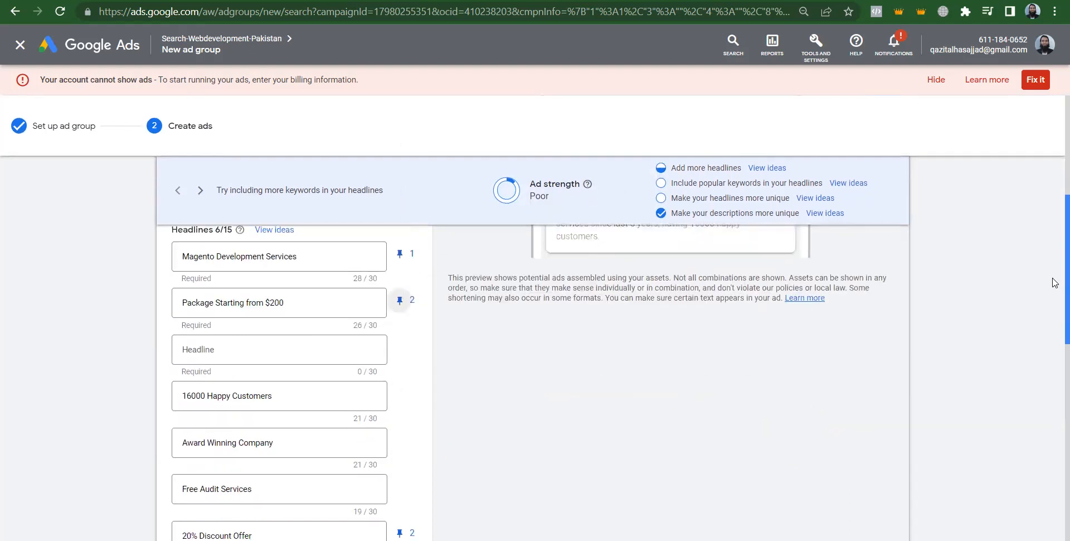
scroll(1037, 245, "up", 3)
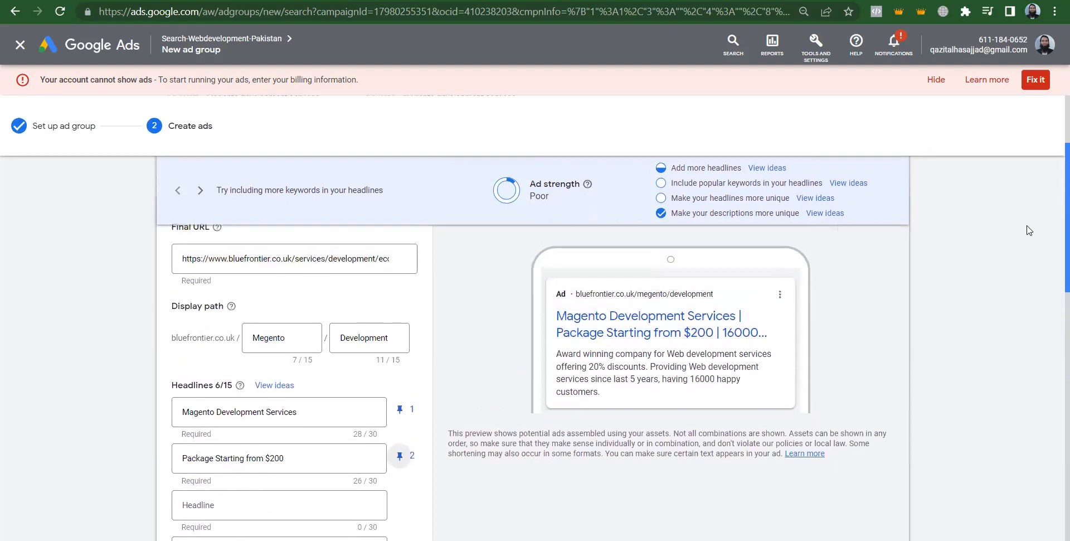
triple_click(316, 410)
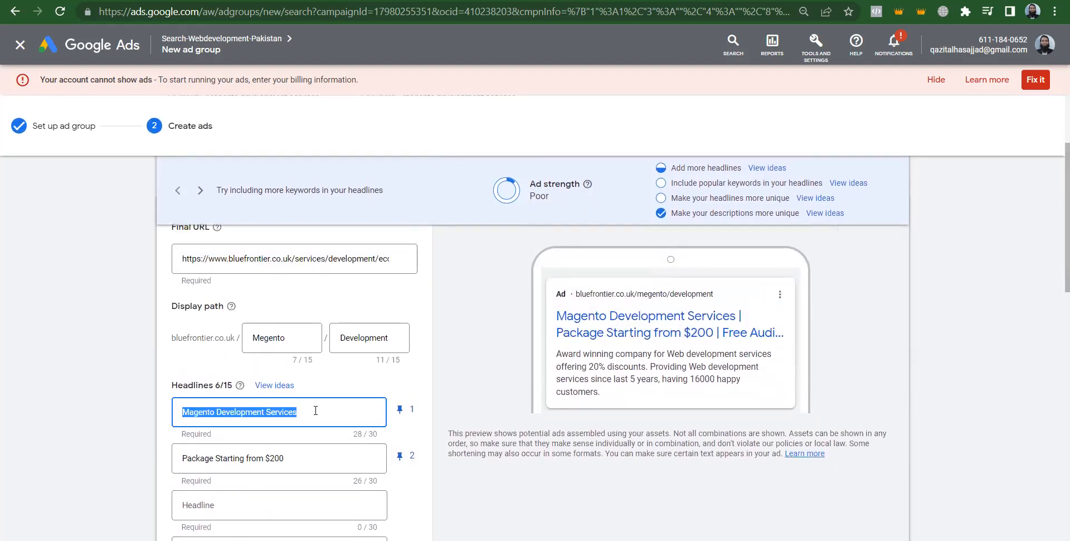
scroll(1055, 273, "down", 3)
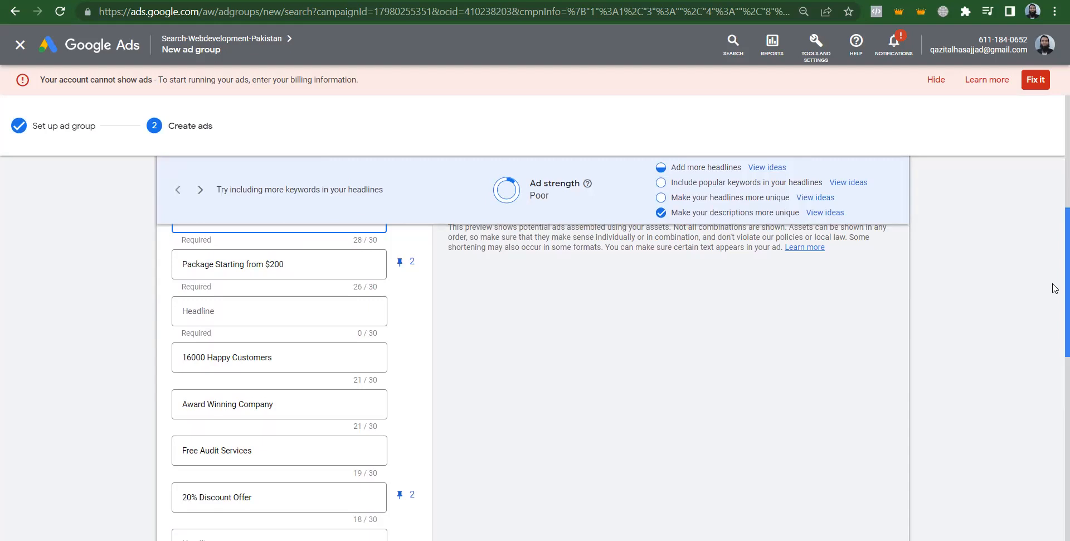
left_click(336, 367)
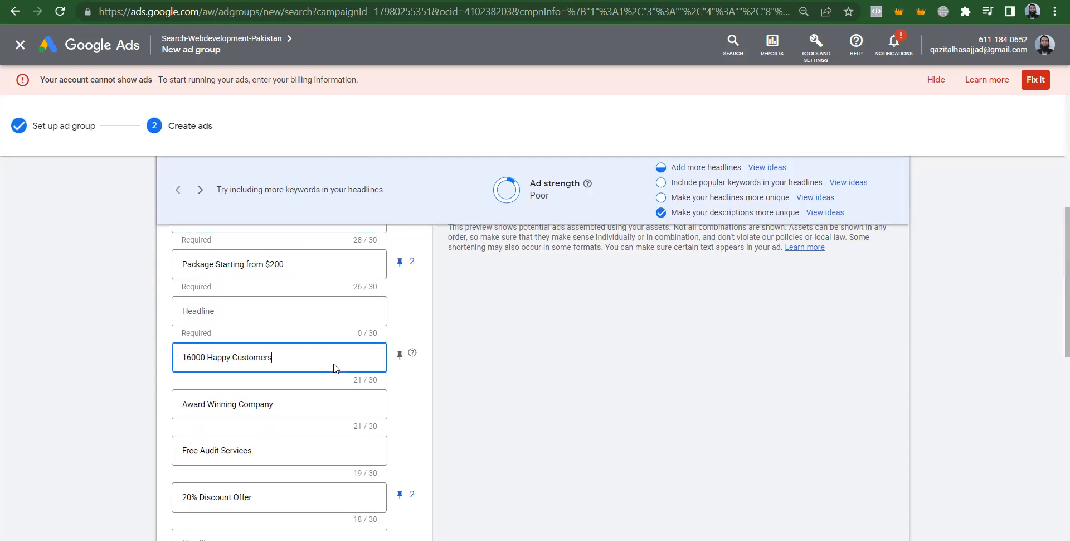
left_click_drag(1053, 290, 1052, 284)
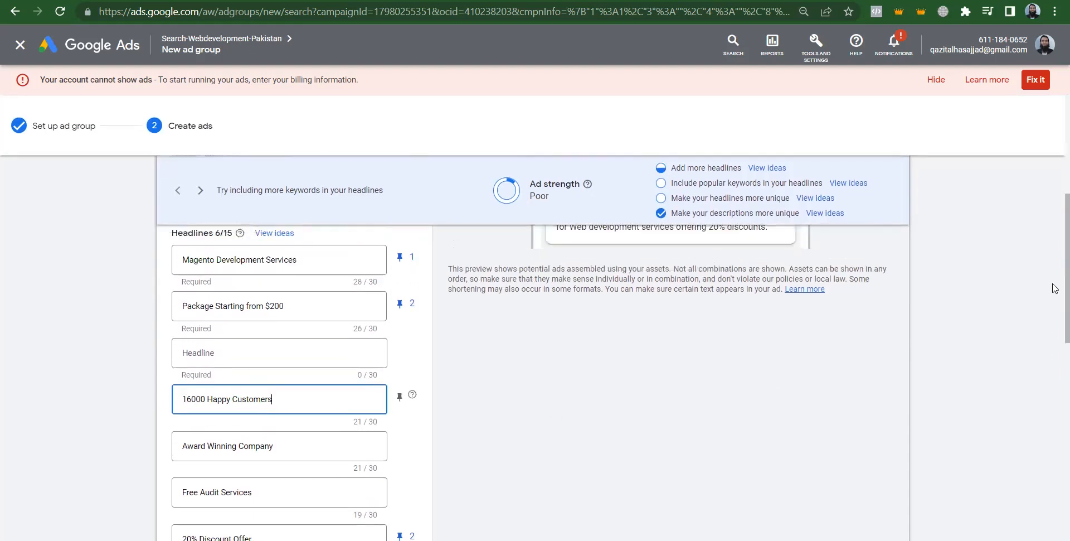
Step: Copy the "Magento Development Services" headline text and replace "Web development services" in the first description with it
left_click(366, 260)
key("ctrl+a")
key("ctrl+c")
left_click_drag(1052, 238, 1053, 361)
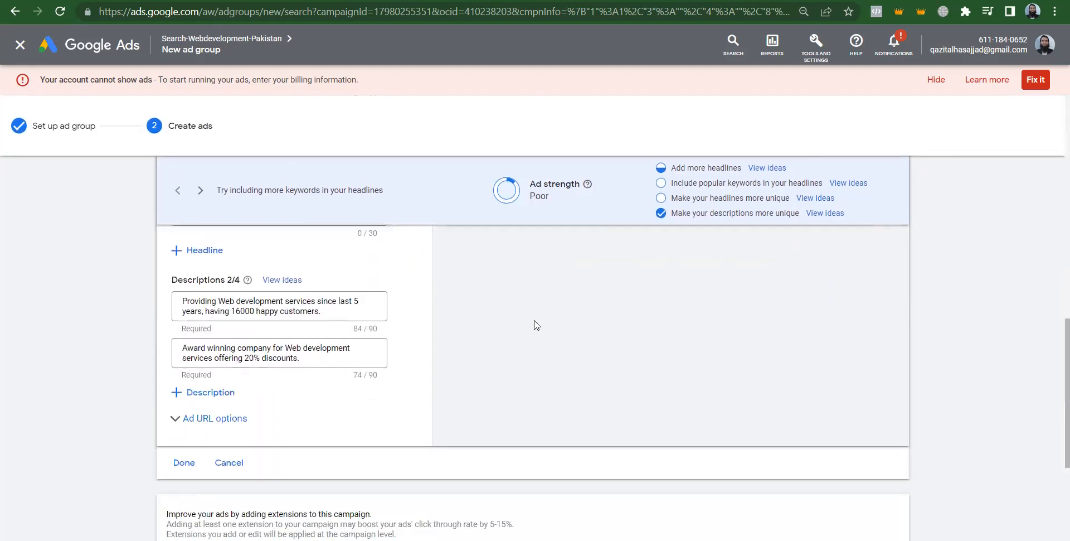
left_click(316, 299)
key("ctrl+shift+Left")
key("ctrl+shift+Left")
key("ctrl+shift+Left")
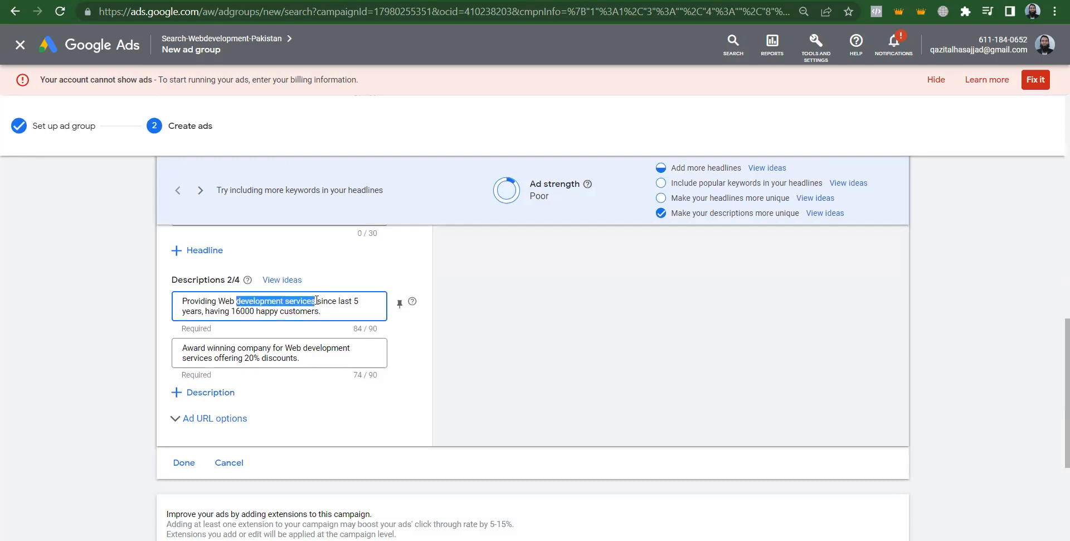
key("ctrl+v")
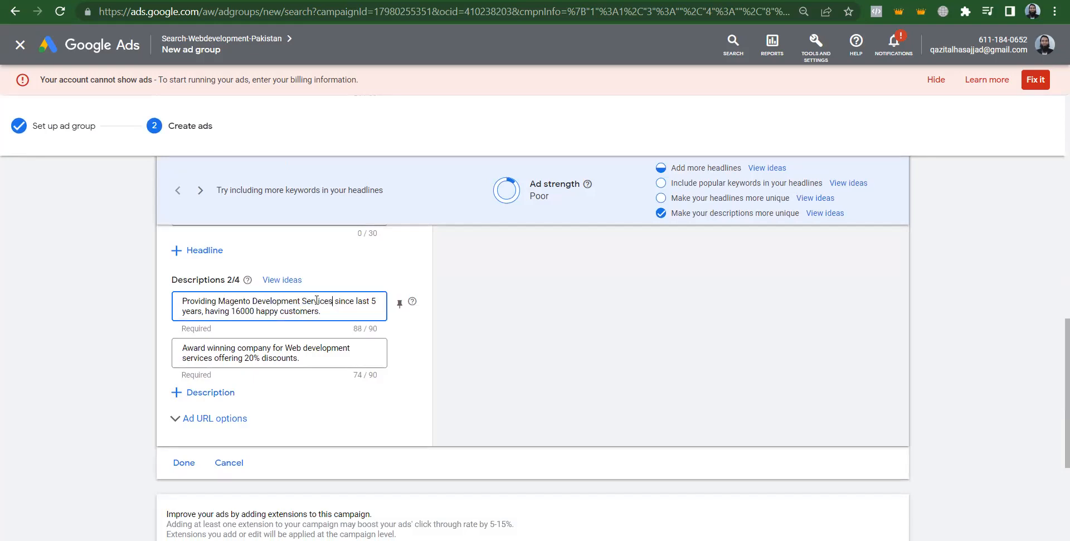
Step: Replace "Web development services" in the second description with "Magento Development Services" and finish editing the ad
left_click(286, 347)
key("ctrl+shift+Right")
key("ctrl+shift+Right")
key("ctrl+shift+Right")
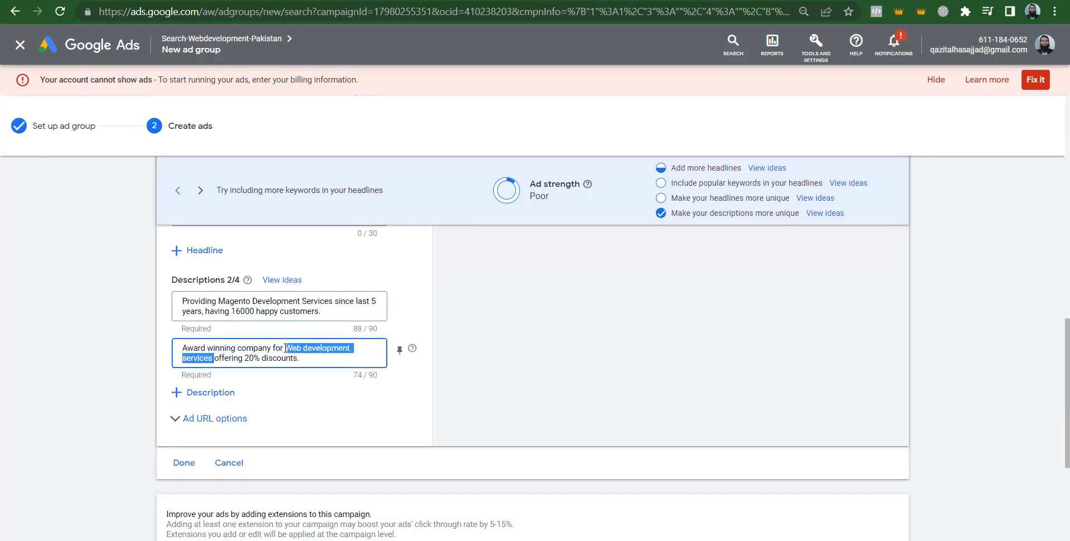
key("ctrl+v")
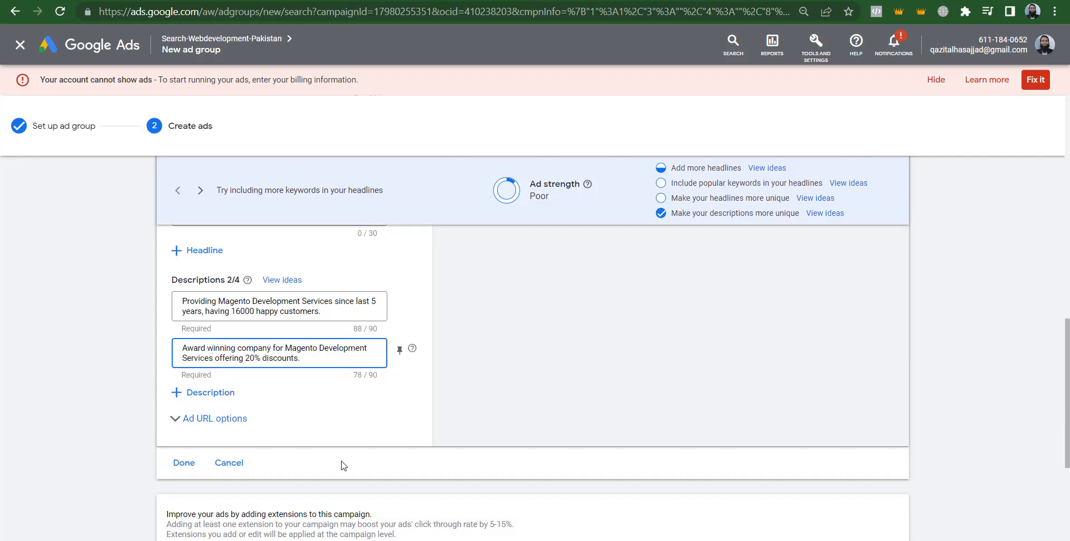
left_click(184, 462)
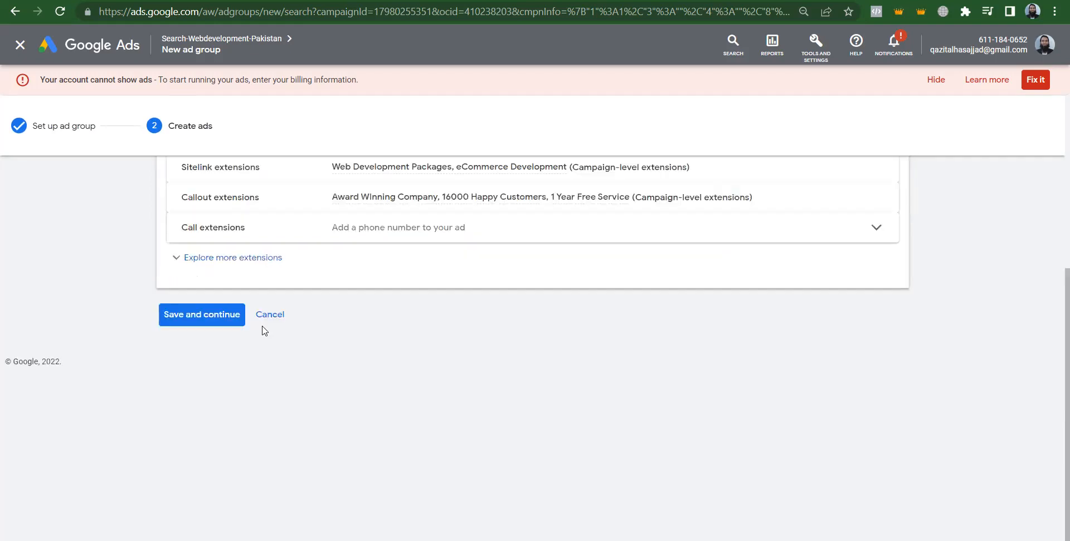
Step: Show the additional extension types and start a new campaign-level call extension, looking through its country choices
mouse_move(422, 341)
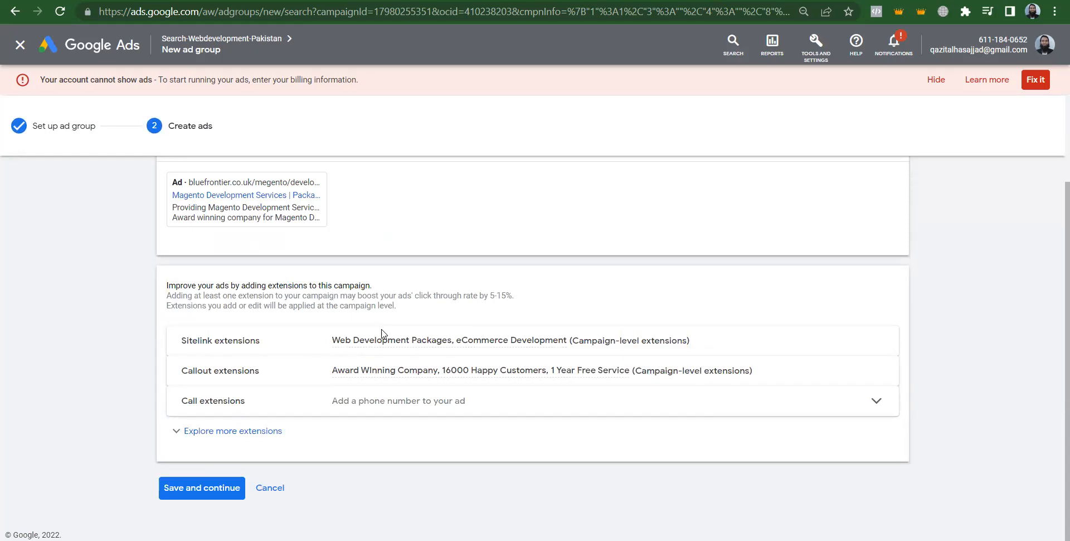
left_click(247, 437)
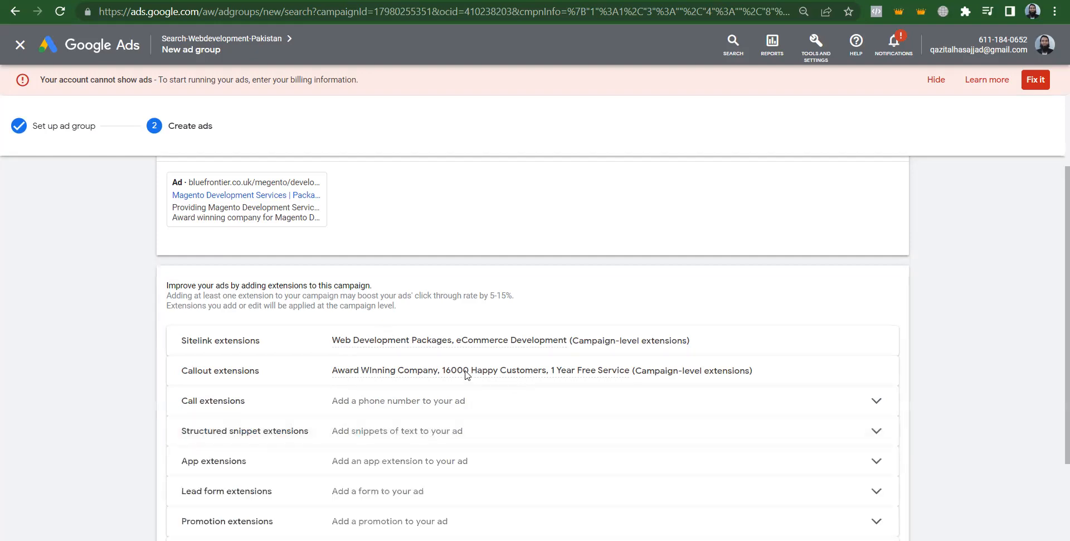
mouse_move(467, 374)
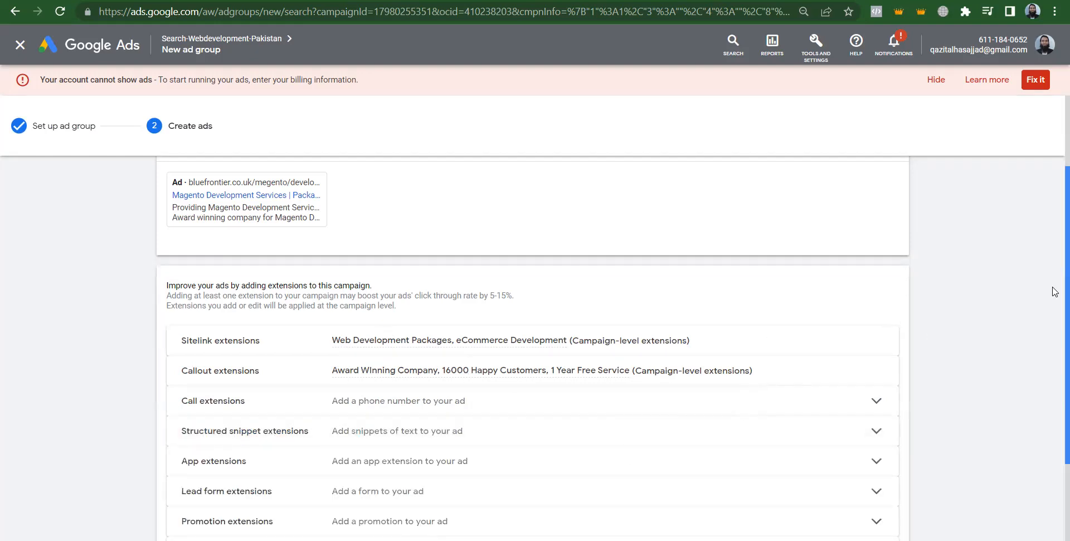
scroll(1051, 357, "down", 3)
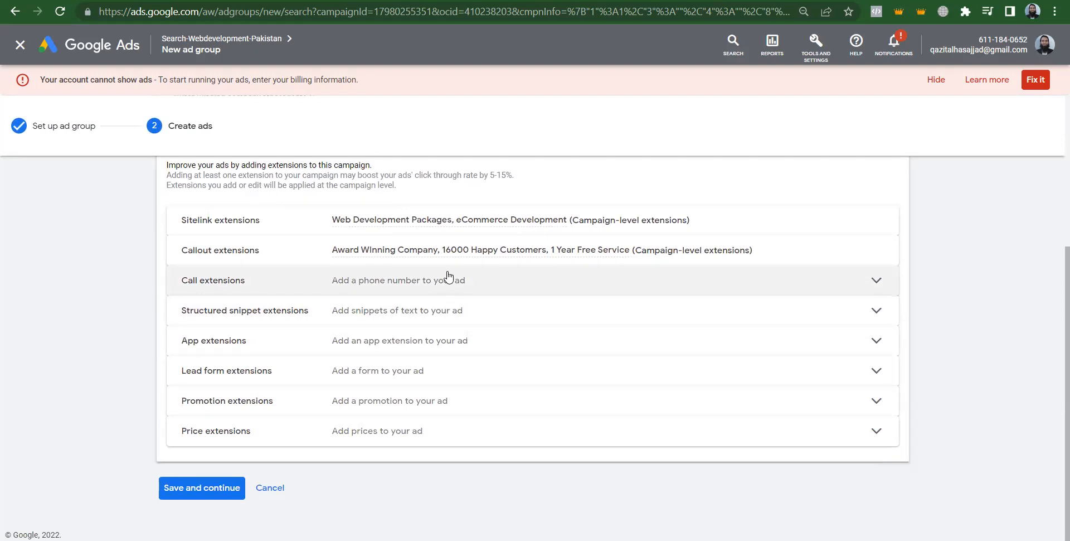
left_click(449, 275)
left_click(434, 363)
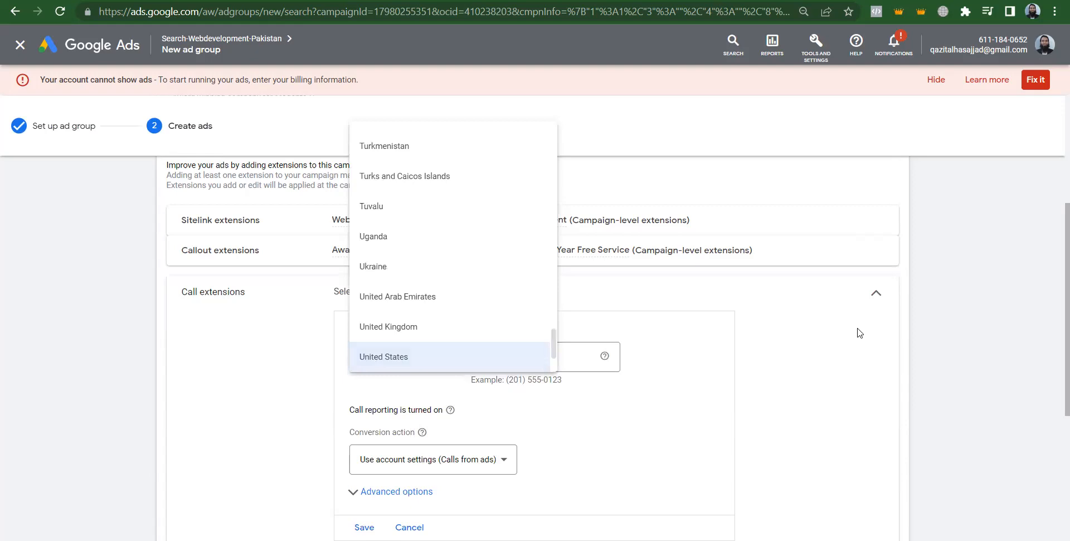
scroll(1056, 246, "down", 5)
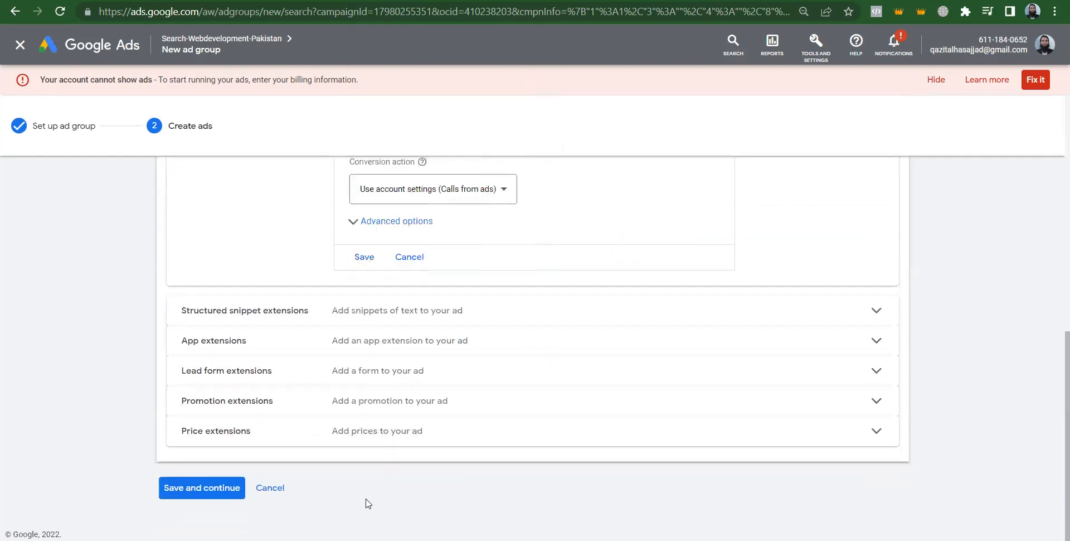
Step: Try to save the ad group while the new call extension is still open, and check the ad form
left_click(207, 489)
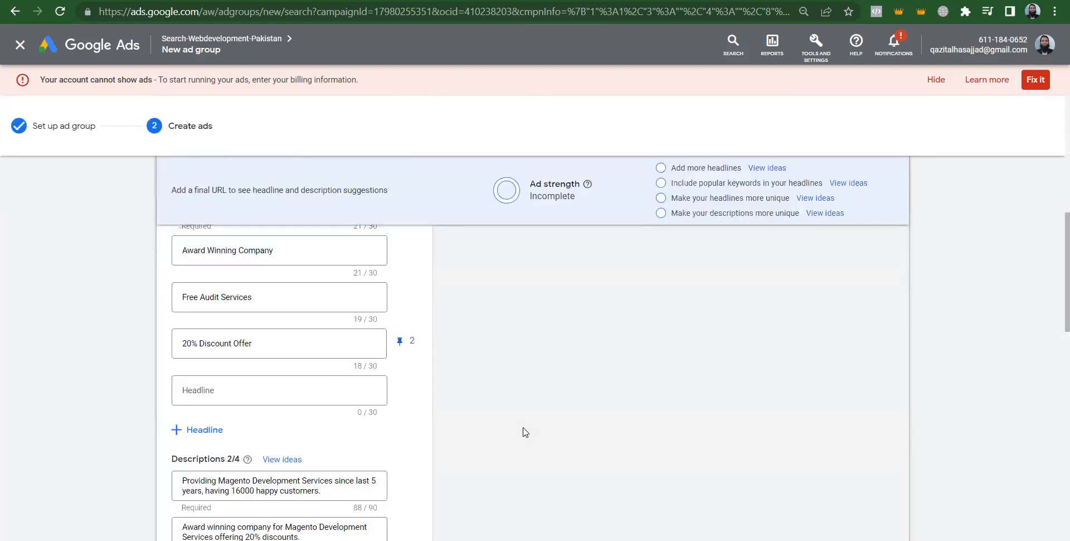
right_click(1053, 108)
left_click(1025, 401)
scroll(1056, 268, "up", 6)
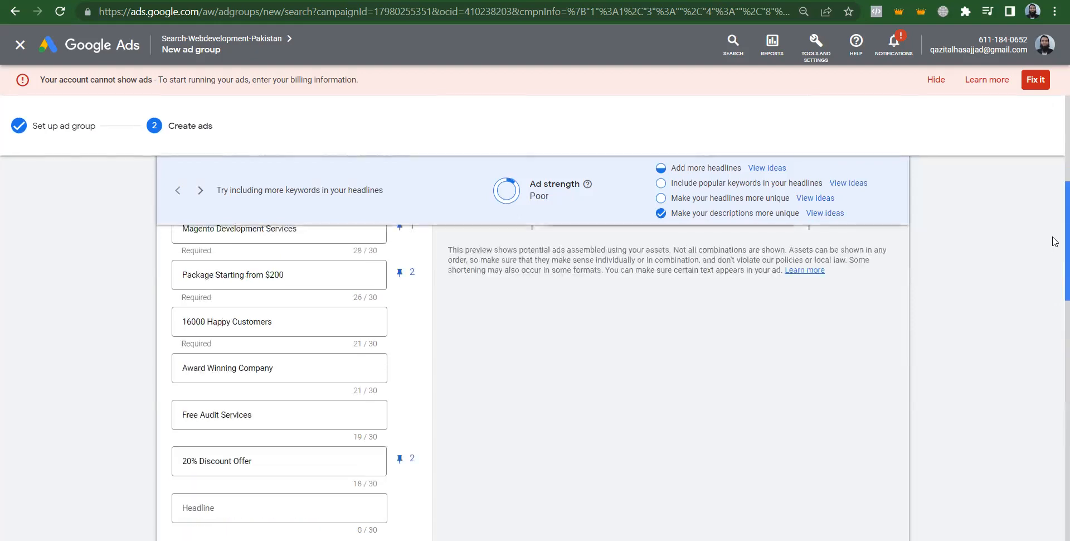
Step: Discard the unfinished new call extension
scroll(1055, 251, "down", 3)
scroll(1055, 251, "down", 15)
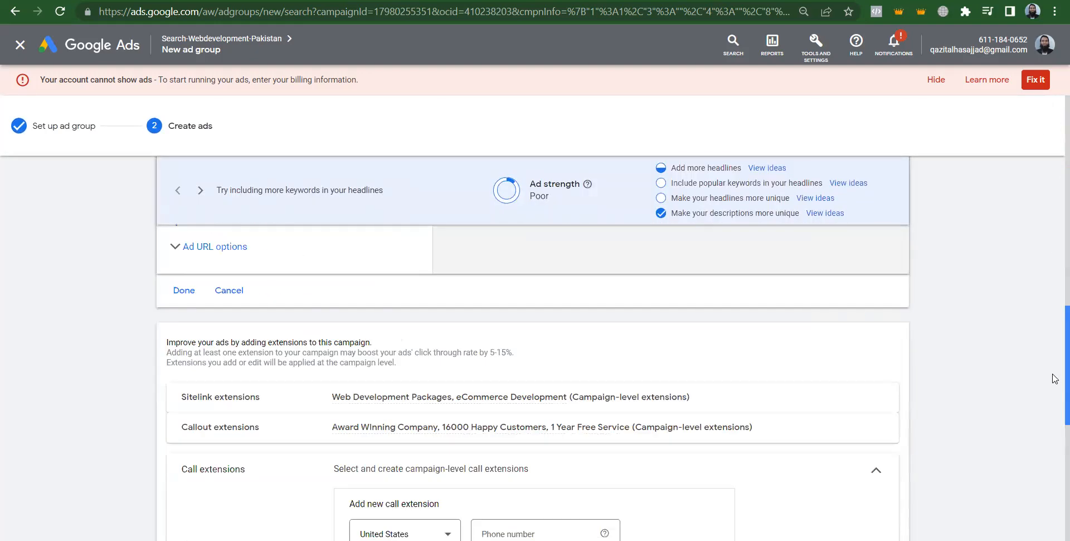
scroll(1038, 445, "up", 1)
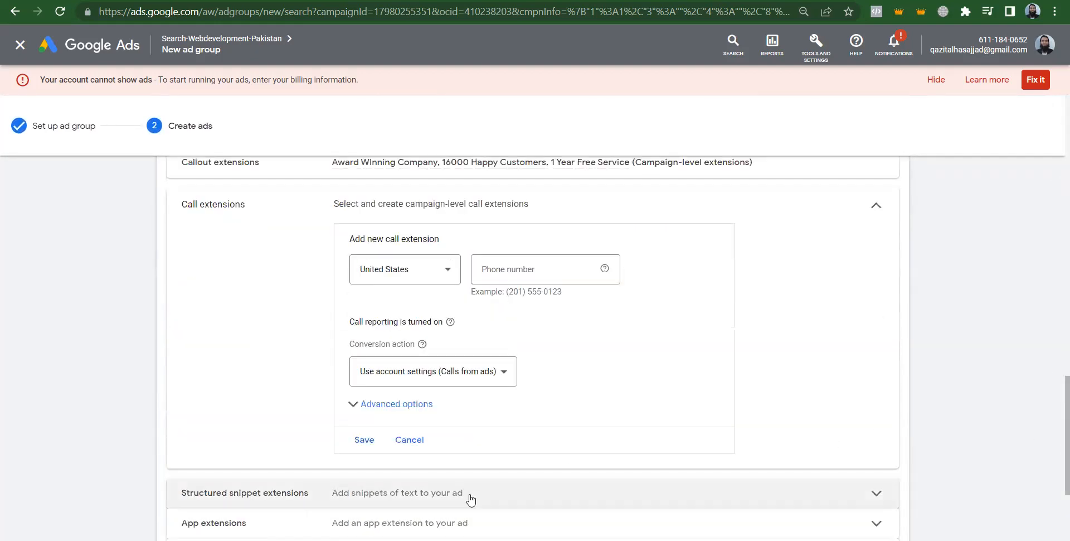
left_click(405, 440)
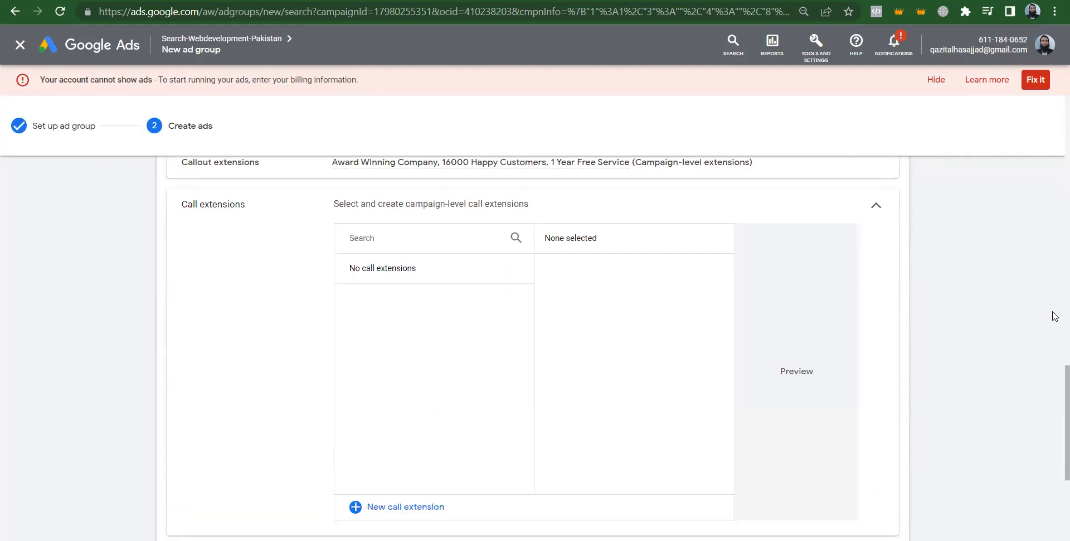
Step: Try to save the ad group with its Magento ad while the call extensions section is still expanded
right_click(1055, 500)
key("Escape")
scroll(1055, 507, "down", 5)
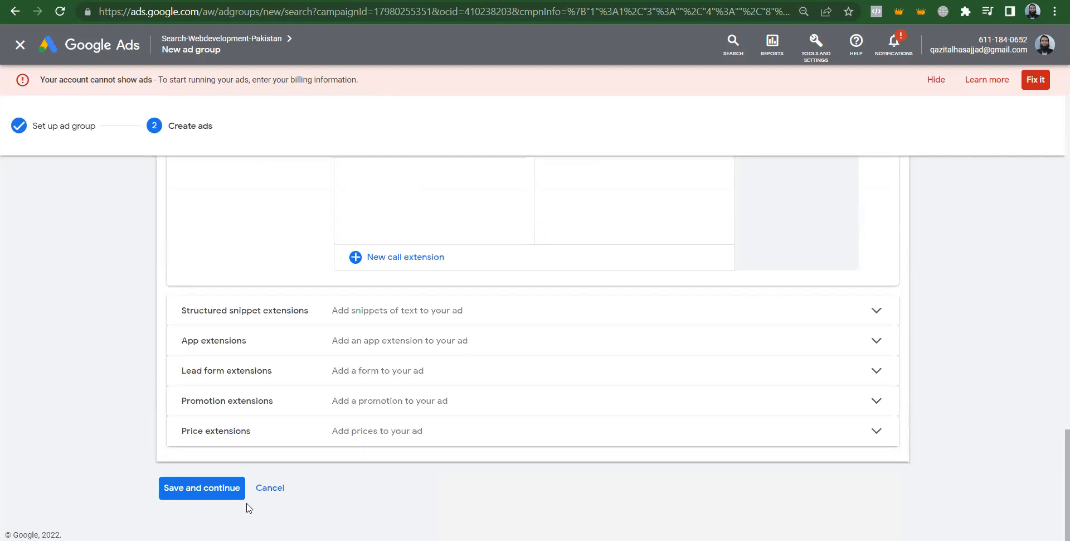
left_click(208, 490)
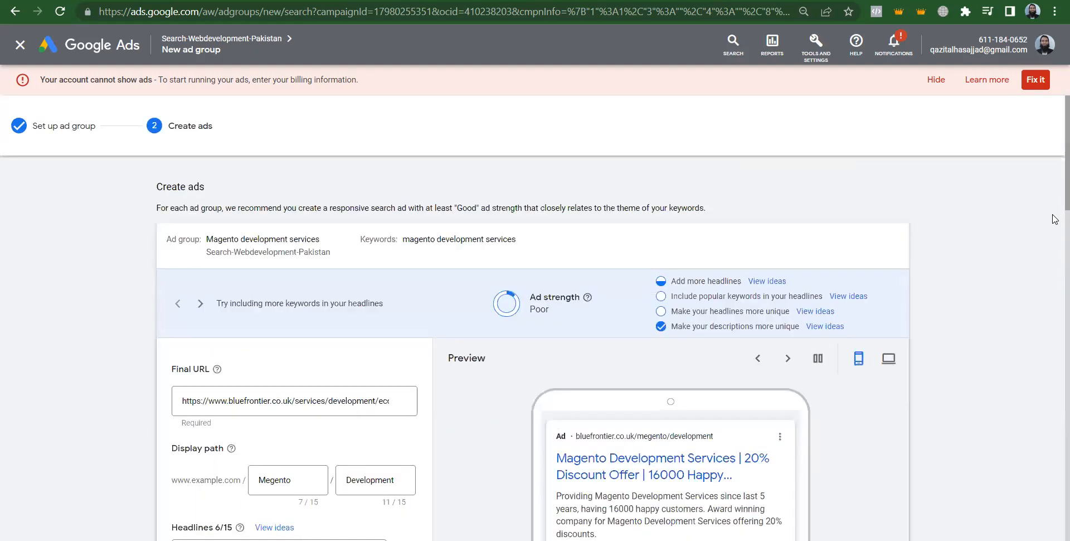
Step: Collapse the call extensions section beneath the ad form
scroll(1055, 219, "down", 6)
scroll(1055, 219, "down", 10)
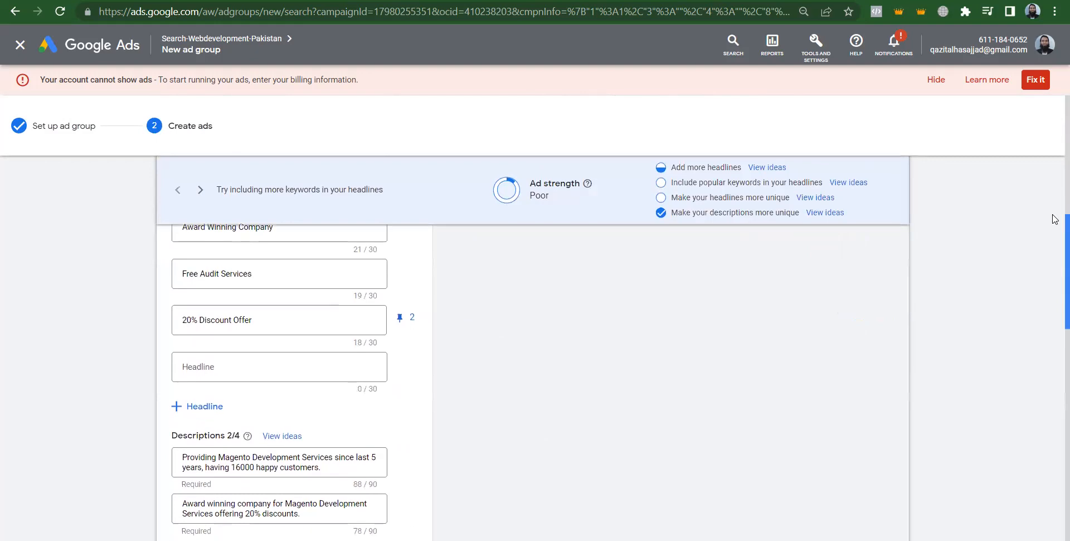
scroll(1055, 219, "down", 4)
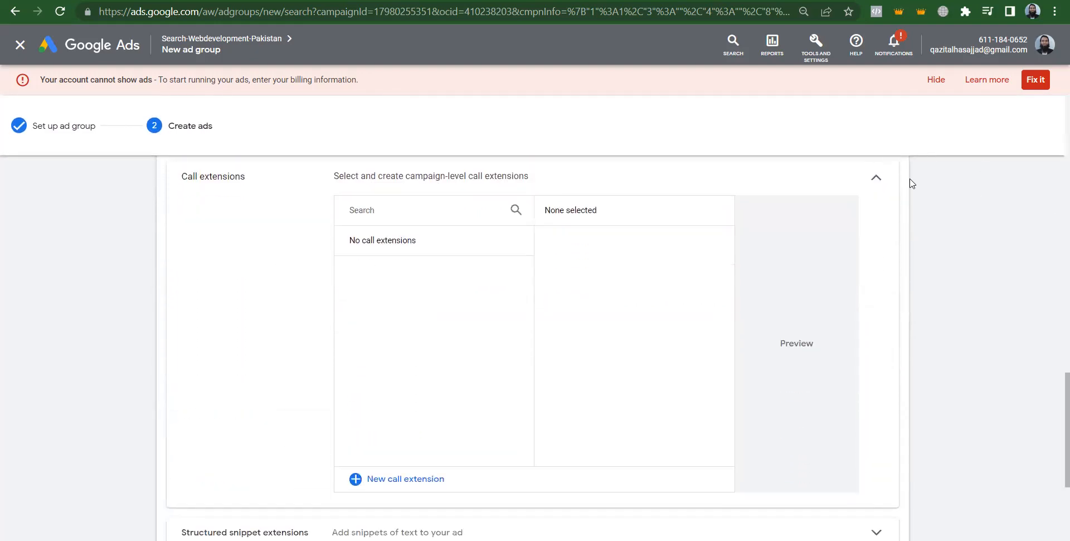
left_click(876, 178)
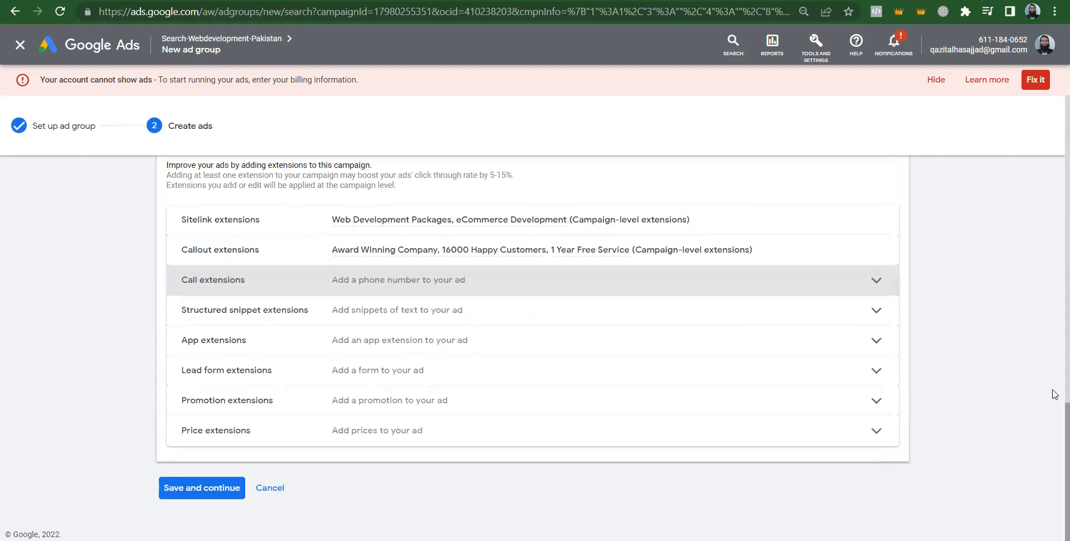
right_click(1055, 355)
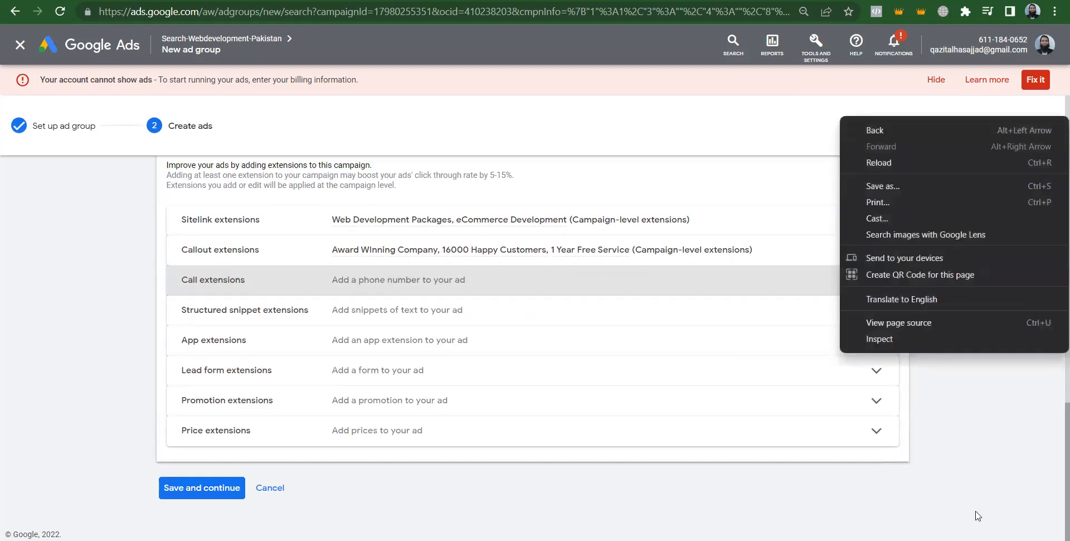
left_click(1002, 502)
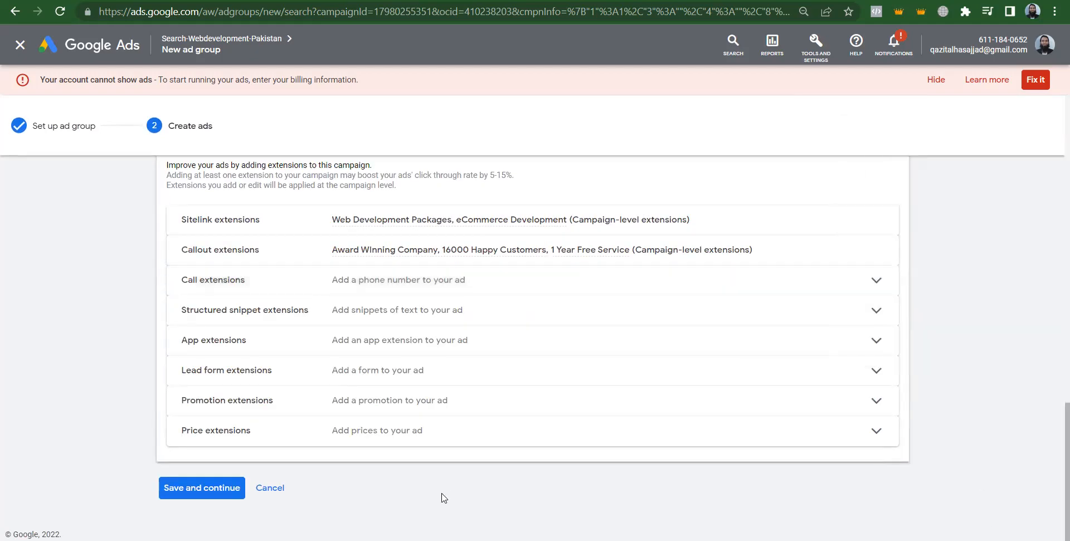
Step: Review the Magento ad's descriptions, headlines, final URL, display path and ad strength suggestions
left_click(270, 489)
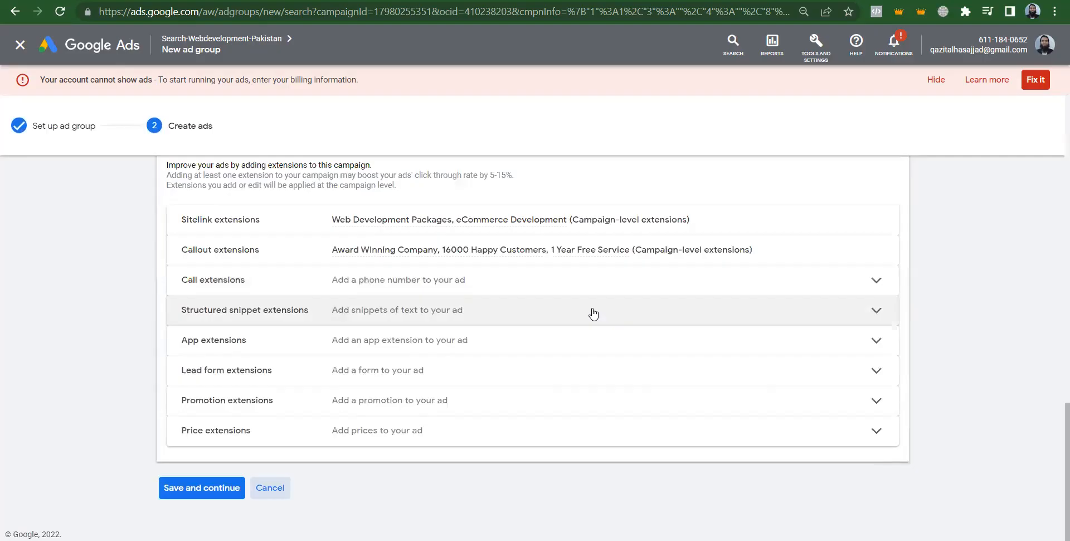
left_click(590, 308)
scroll(1055, 303, "up", 7)
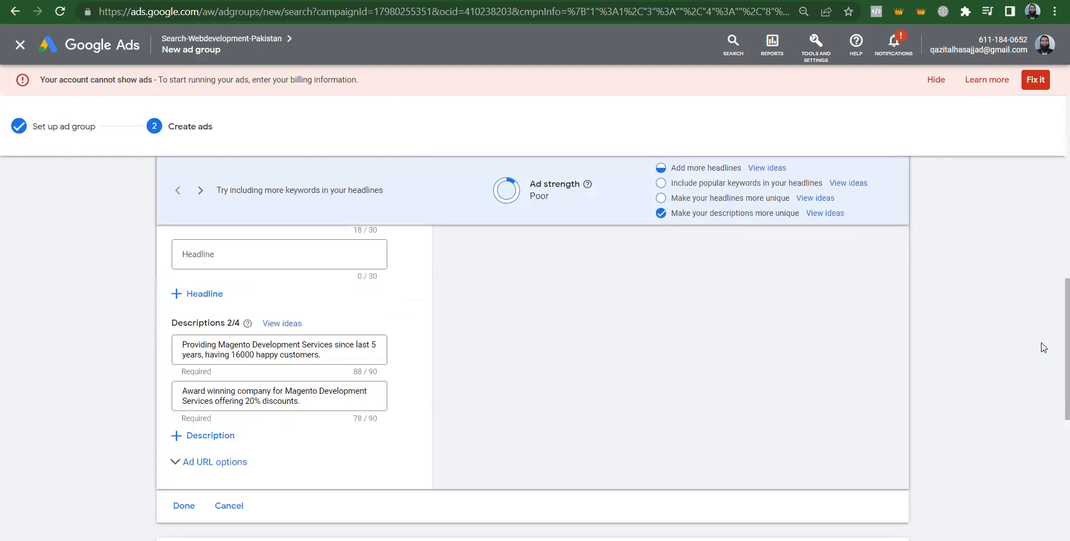
right_click(1053, 265)
left_click(1017, 207)
scroll(1017, 207, "up", 6)
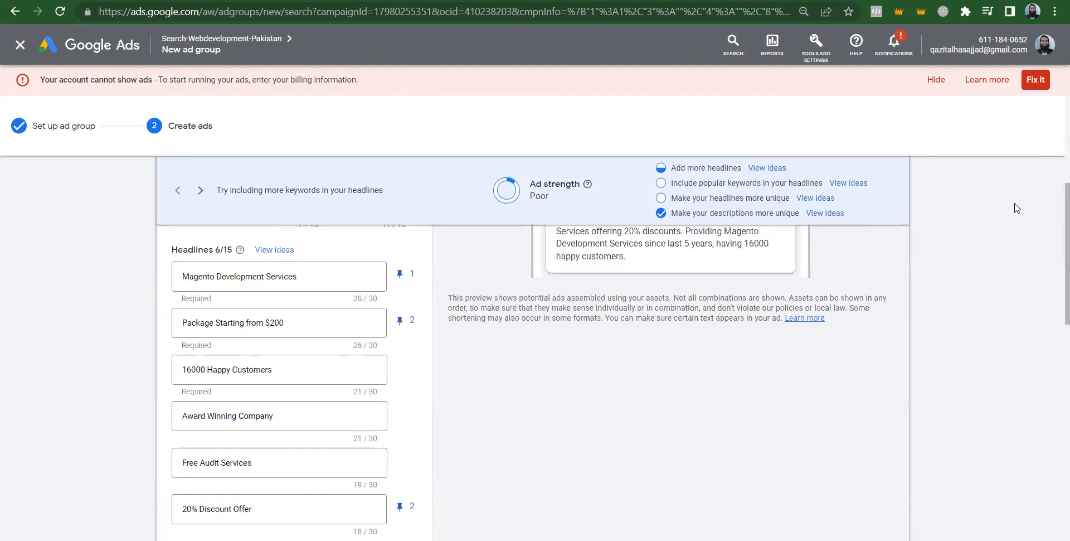
scroll(1017, 207, "up", 4)
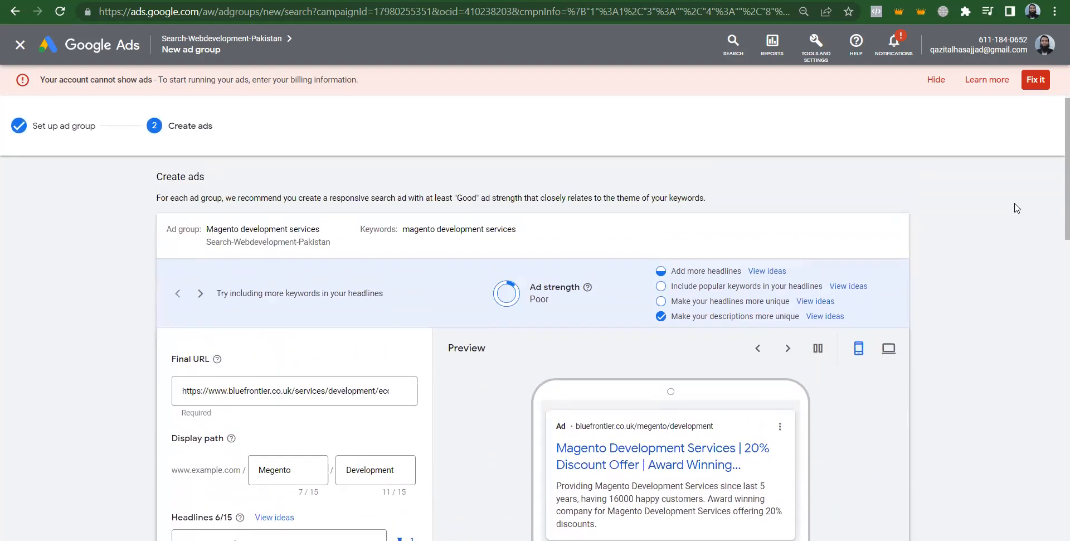
scroll(1017, 207, "down", 1)
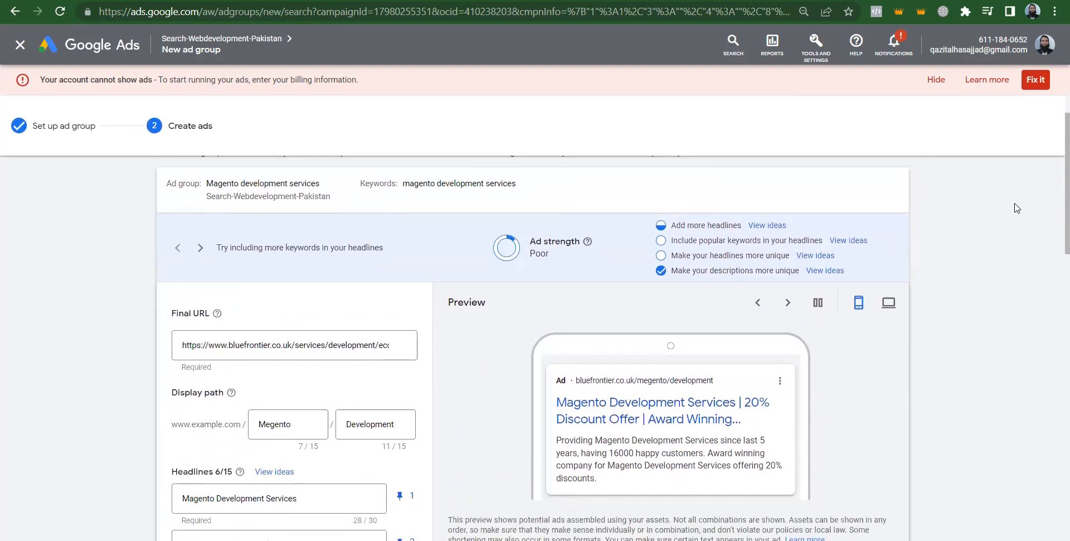
scroll(1017, 208, "down", 4)
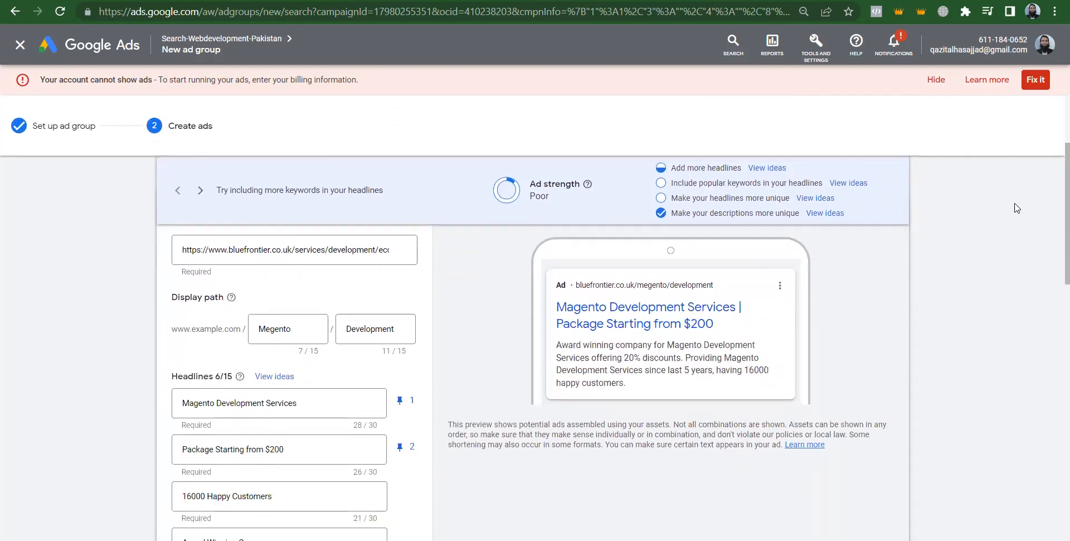
Step: Copy the first headline into the empty headline field, change it to "Magento Development Company" and pin it to position 1
left_click(307, 275)
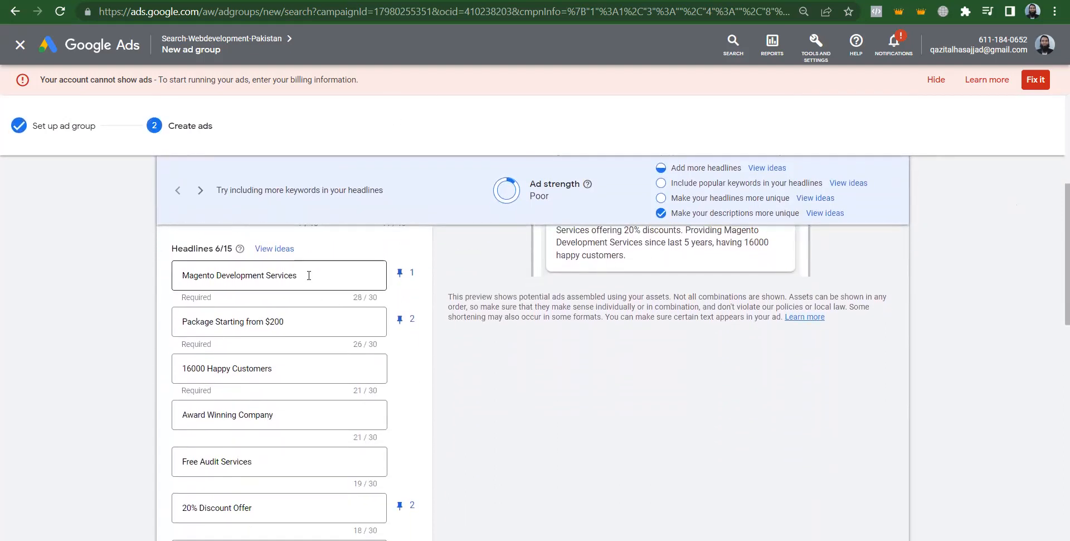
key("ctrl+a")
key("ctrl+c")
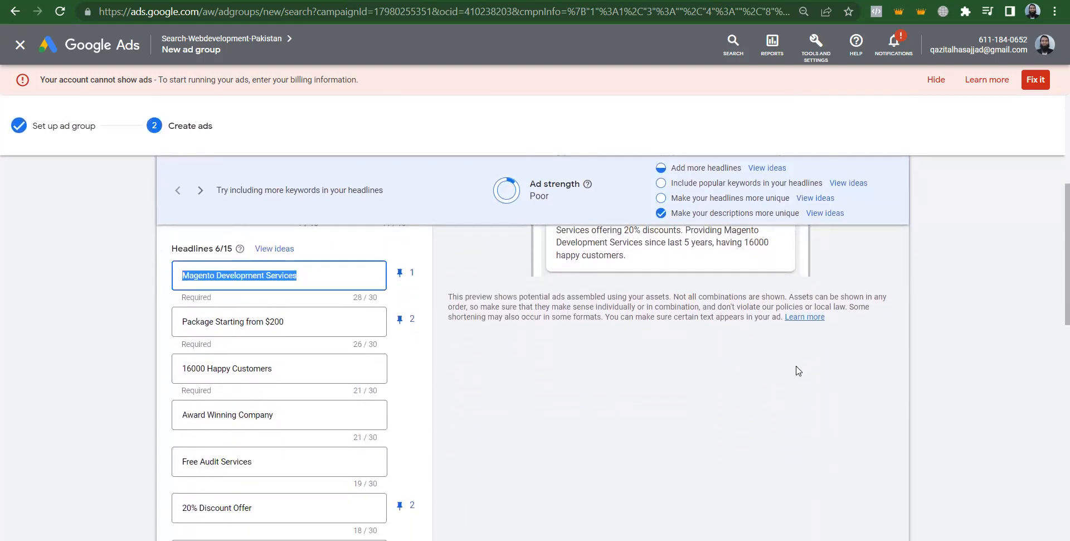
scroll(1055, 344, "down", 3)
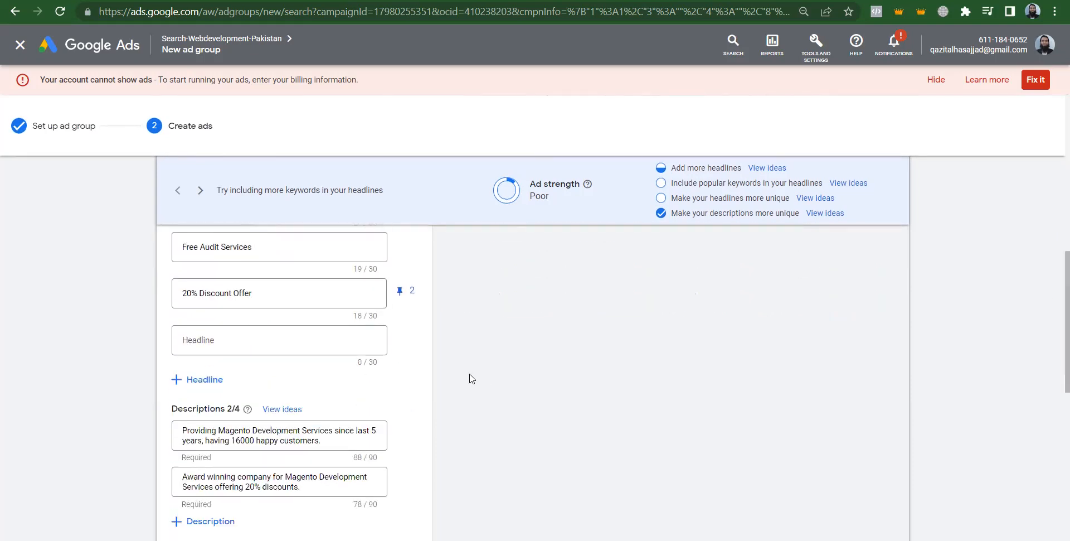
left_click(274, 338)
key("ctrl+v")
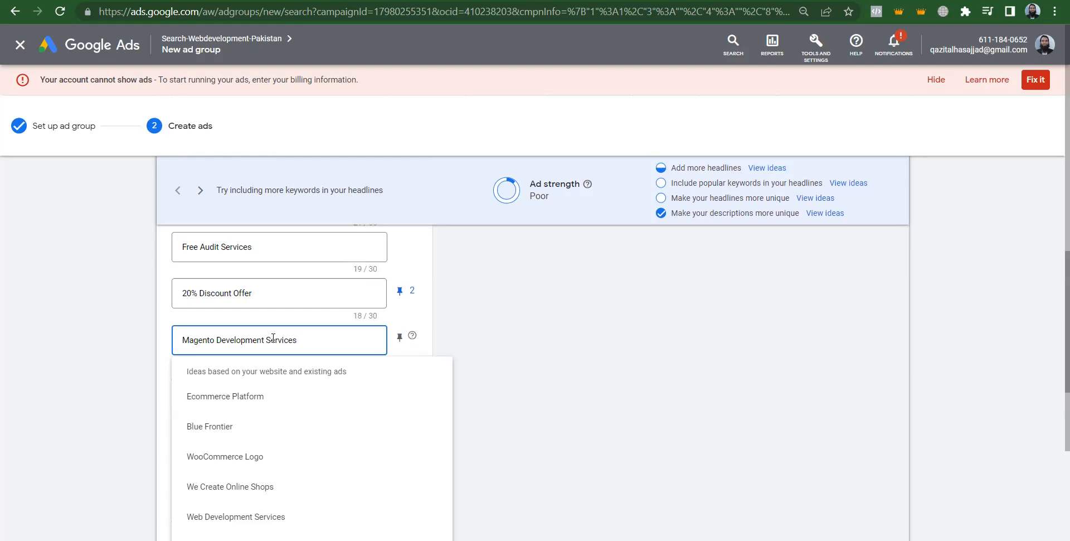
double_click(273, 338)
type("C")
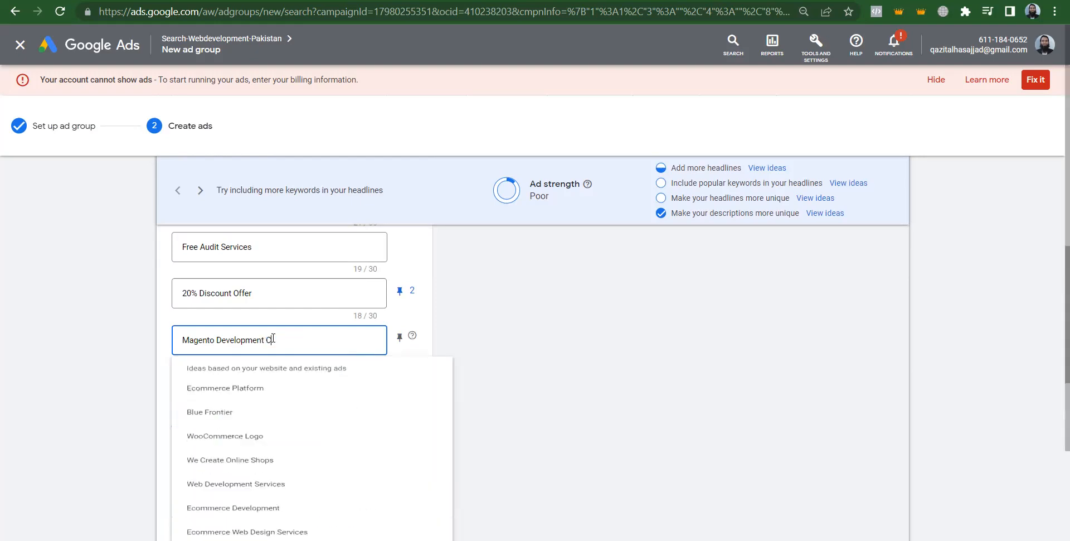
type("opmpany")
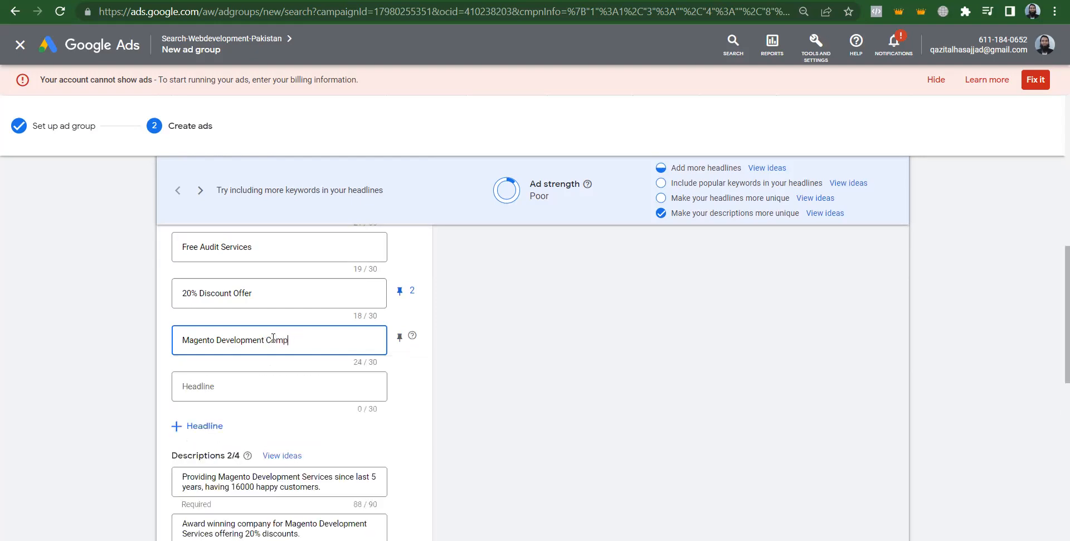
left_click(400, 337)
left_click(466, 162)
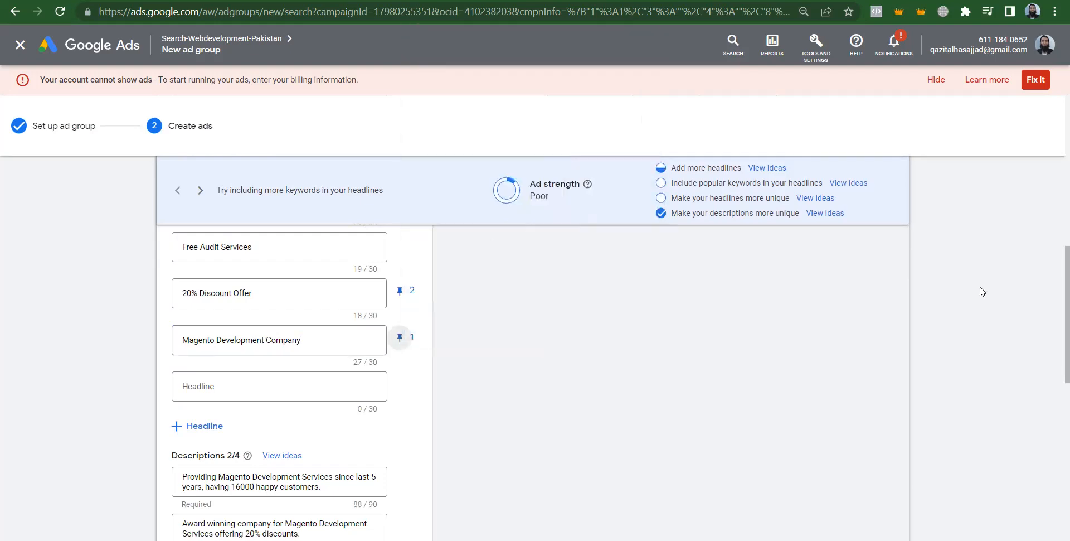
Step: Check the updated ad preview and save the Magento development services ad group
scroll(1055, 268, "up", 10)
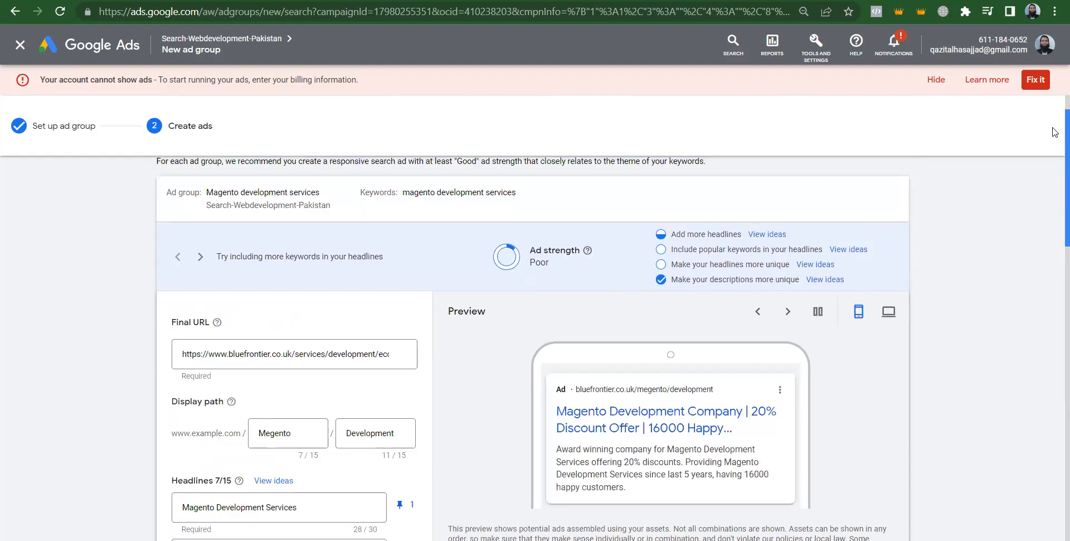
left_click_drag(1056, 218, 1054, 183)
scroll(1055, 184, "down", 4)
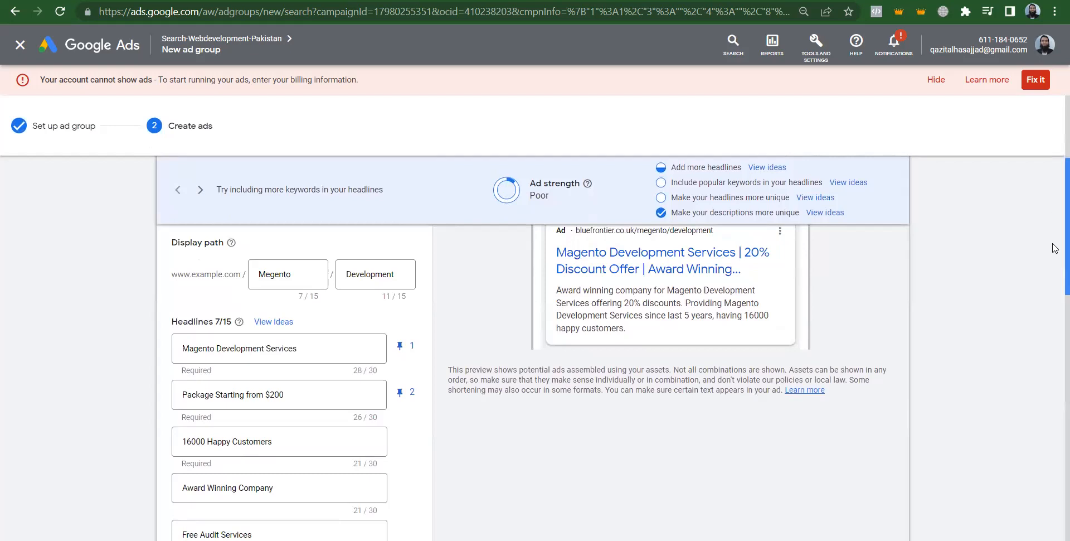
scroll(1056, 248, "down", 15)
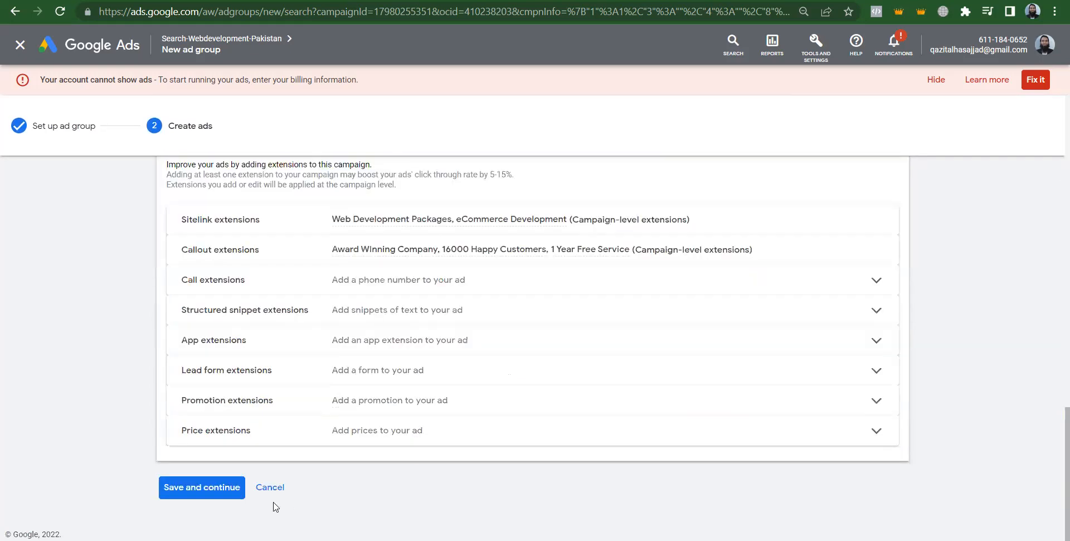
left_click(199, 490)
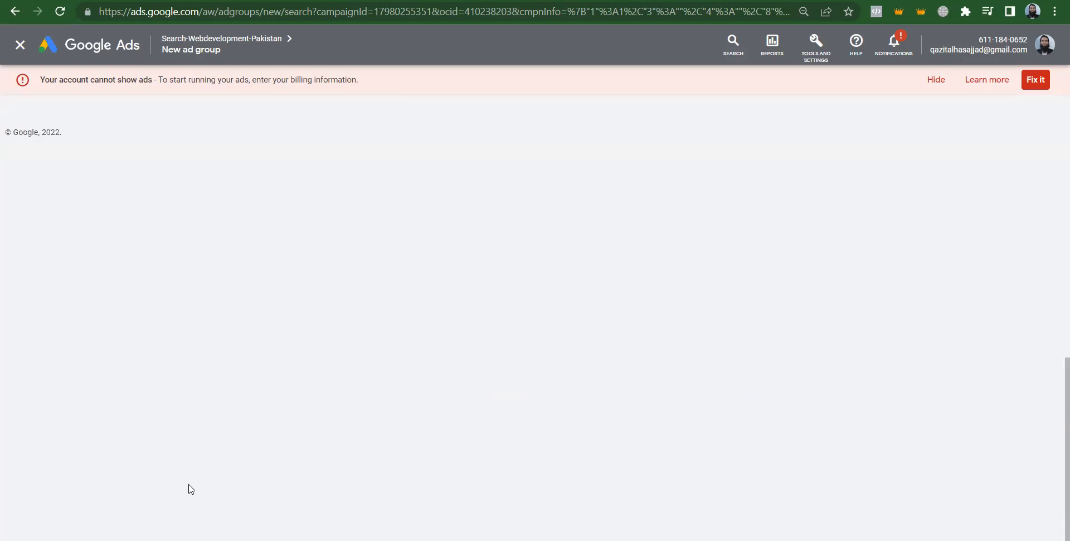